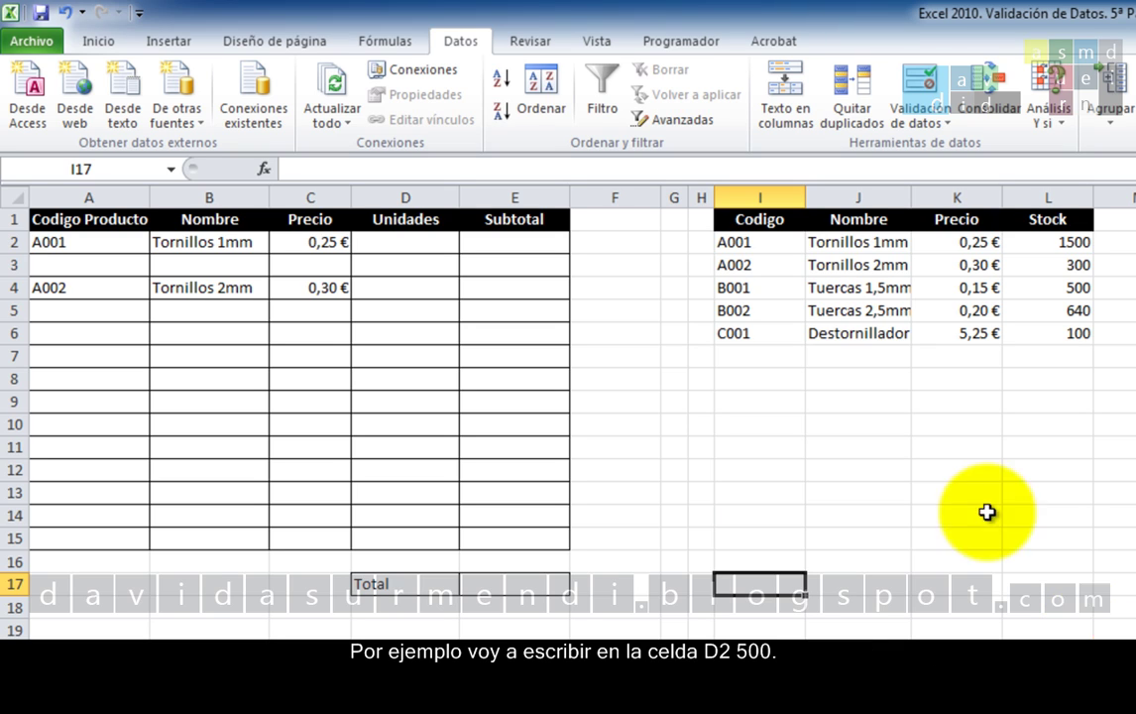
# Step: Enter 500 units for product A001 in cell D2 and auto-fit the width of column J
pyautogui.click(421, 243)
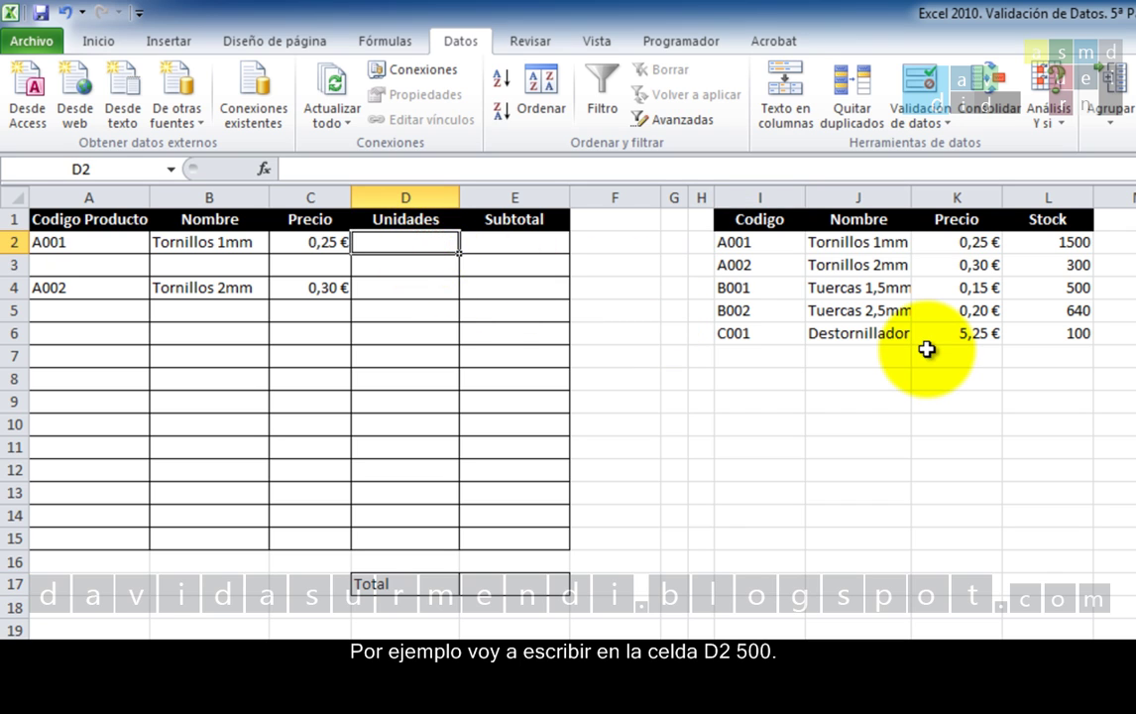
pyautogui.write('500')
pyautogui.press('Return')
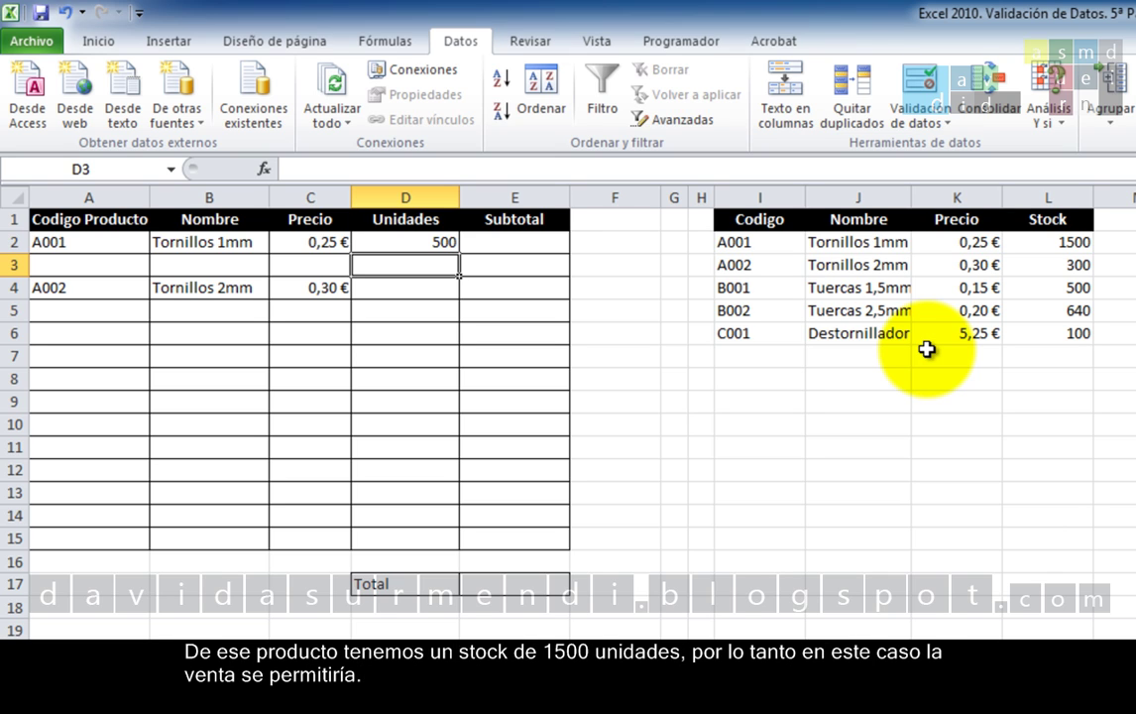
pyautogui.doubleClick(912, 196)
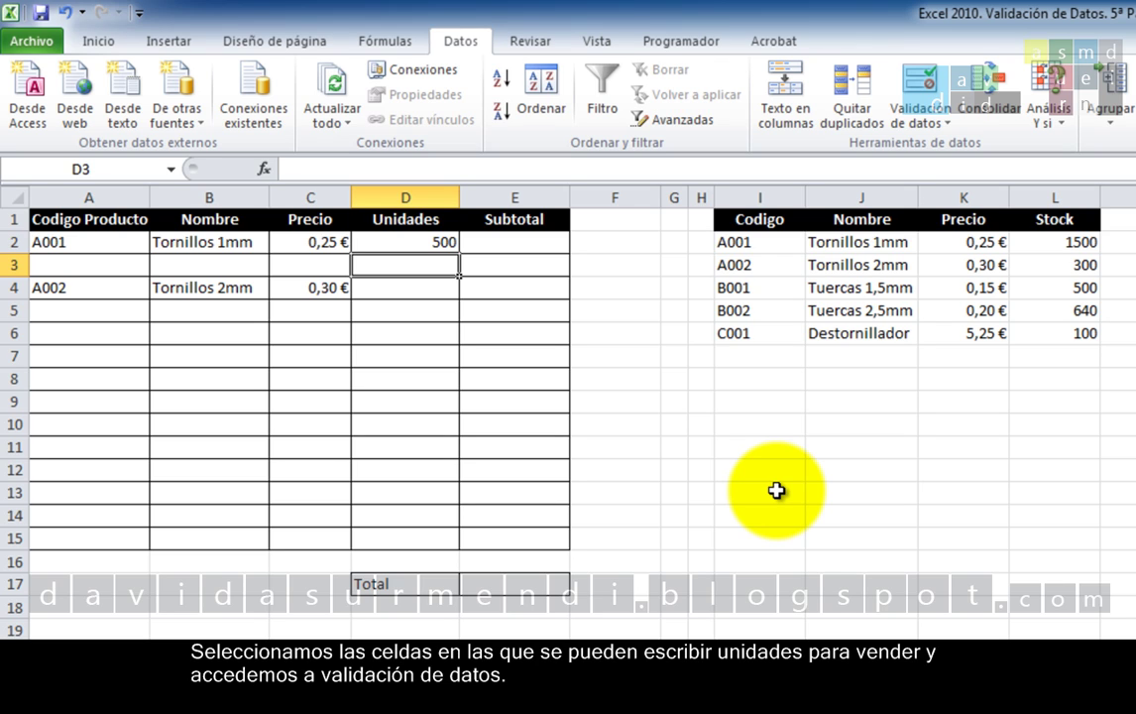
# Step: Start a data validation rule for the units cells D2:D15 and set the allowed type to Personalizada
pyautogui.moveTo(443, 242); pyautogui.dragTo(431, 538)
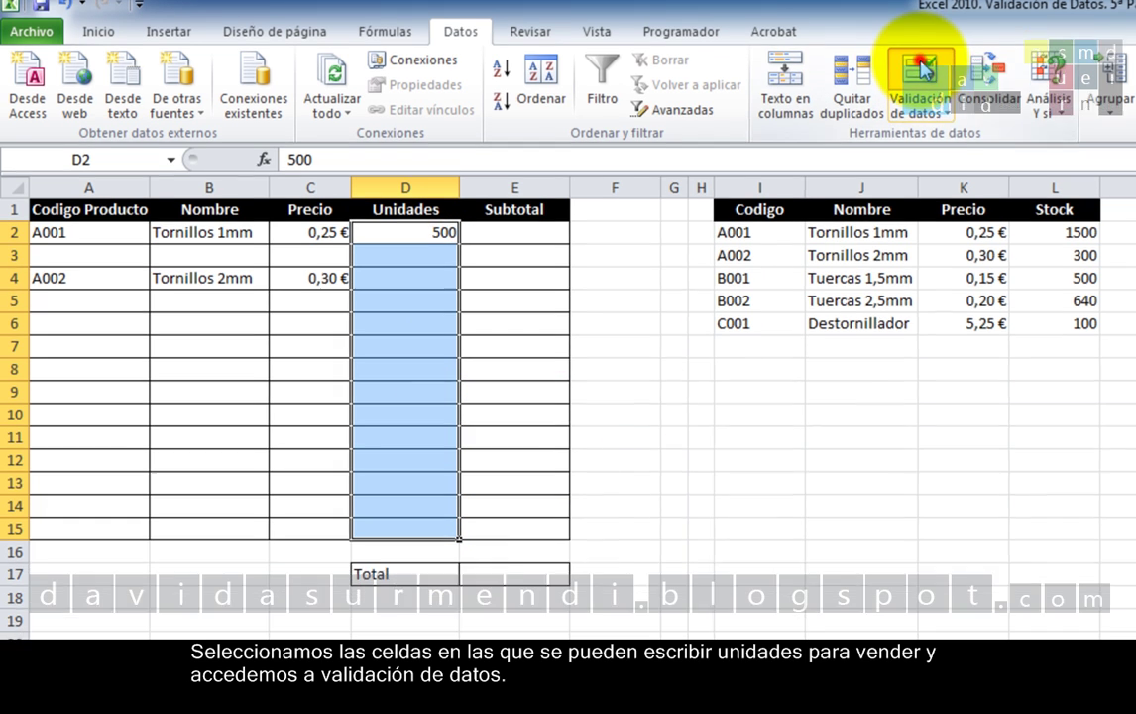
pyautogui.click(920, 82)
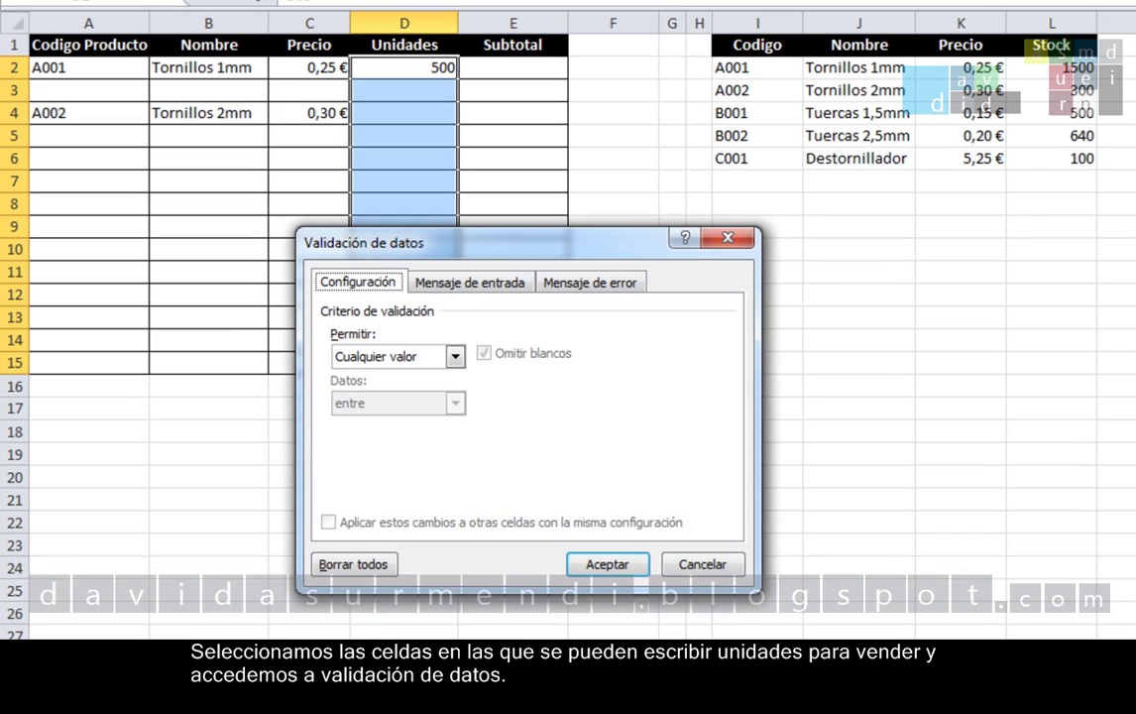
pyautogui.moveTo(522, 250); pyautogui.dragTo(640, 243)
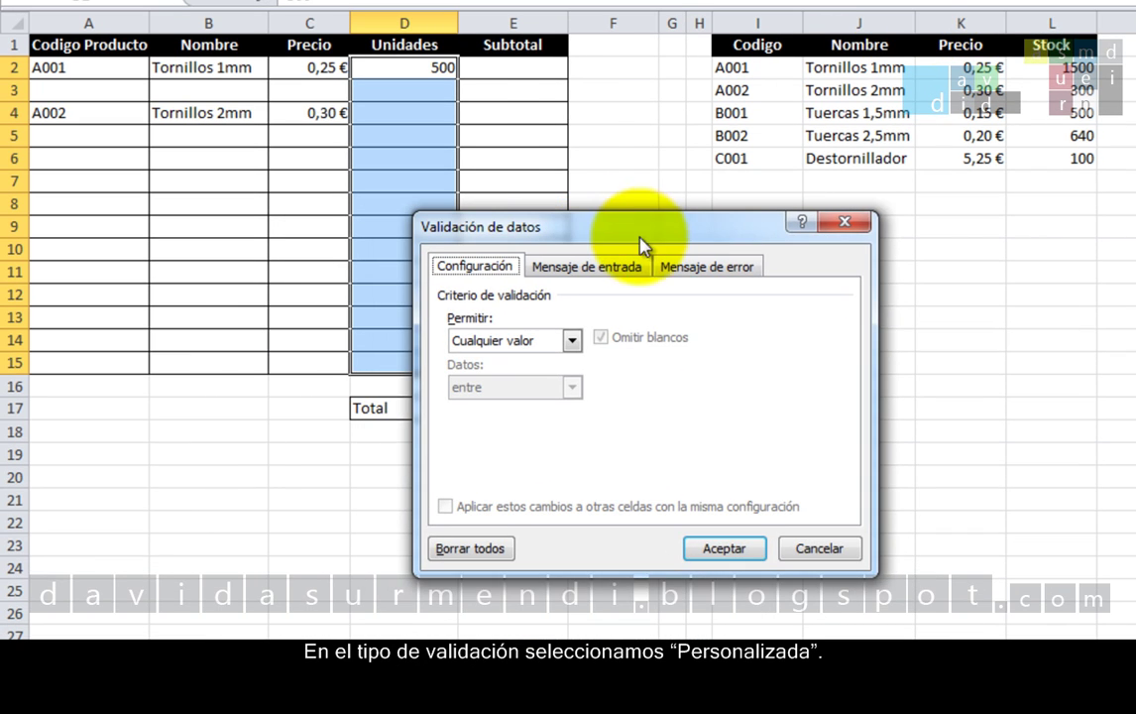
pyautogui.click(573, 340)
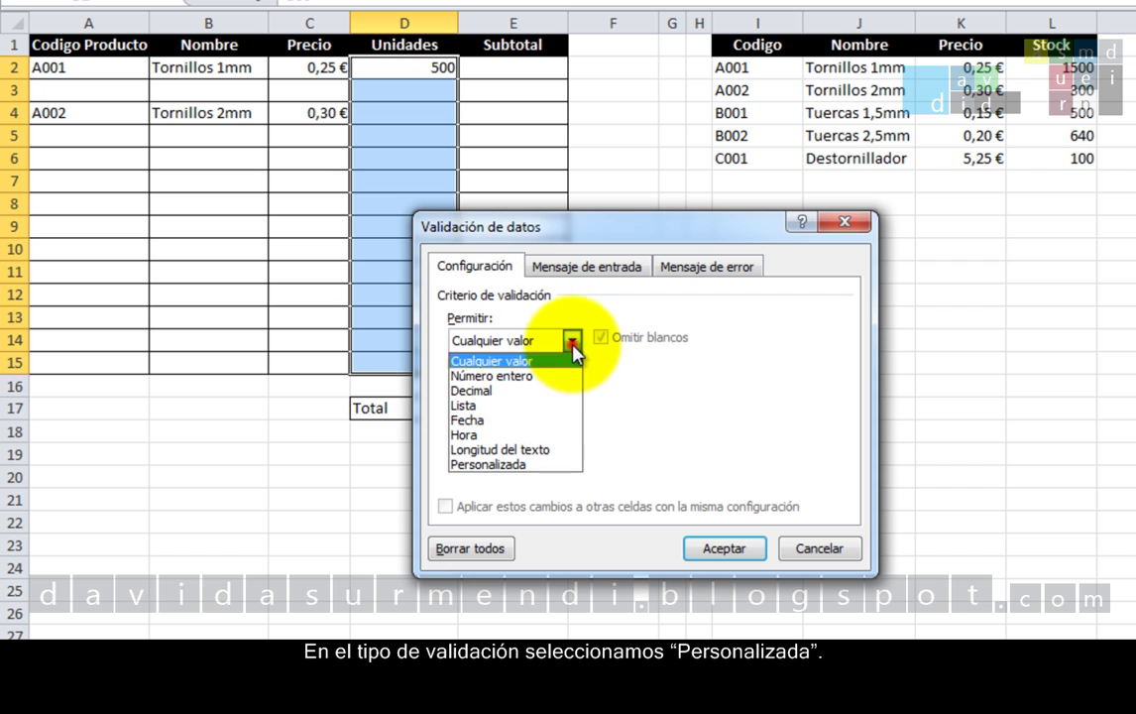
pyautogui.click(510, 464)
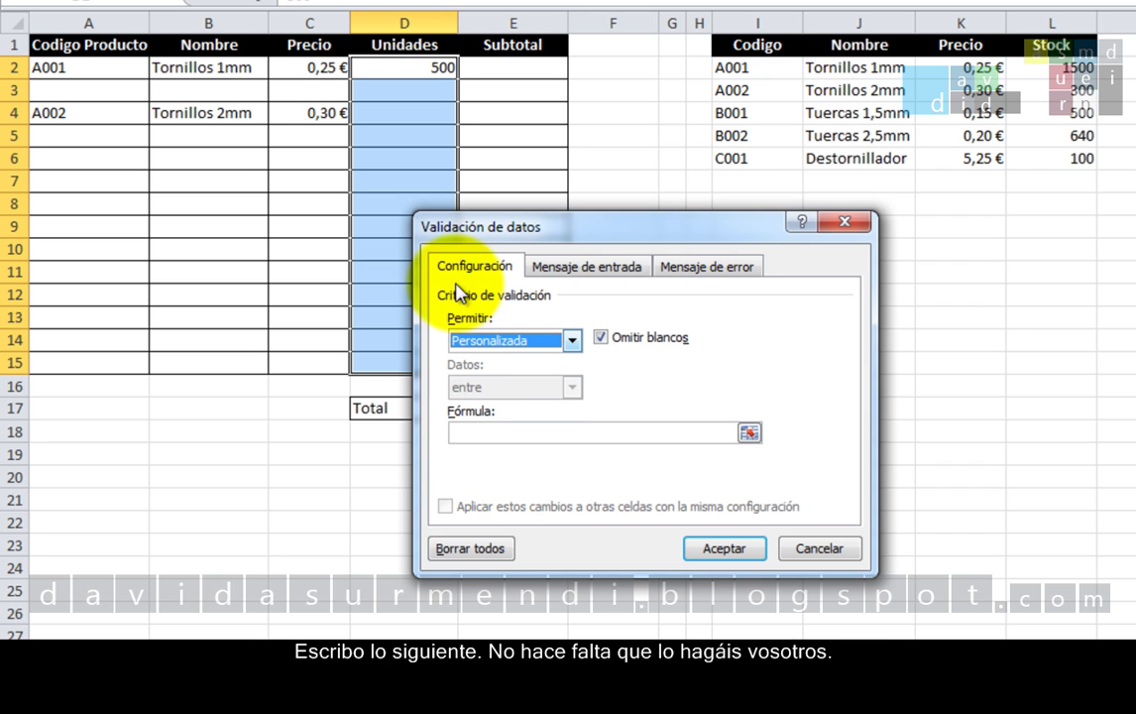
# Step: Enter =500<=1500 as the custom validation formula
pyautogui.click(505, 433)
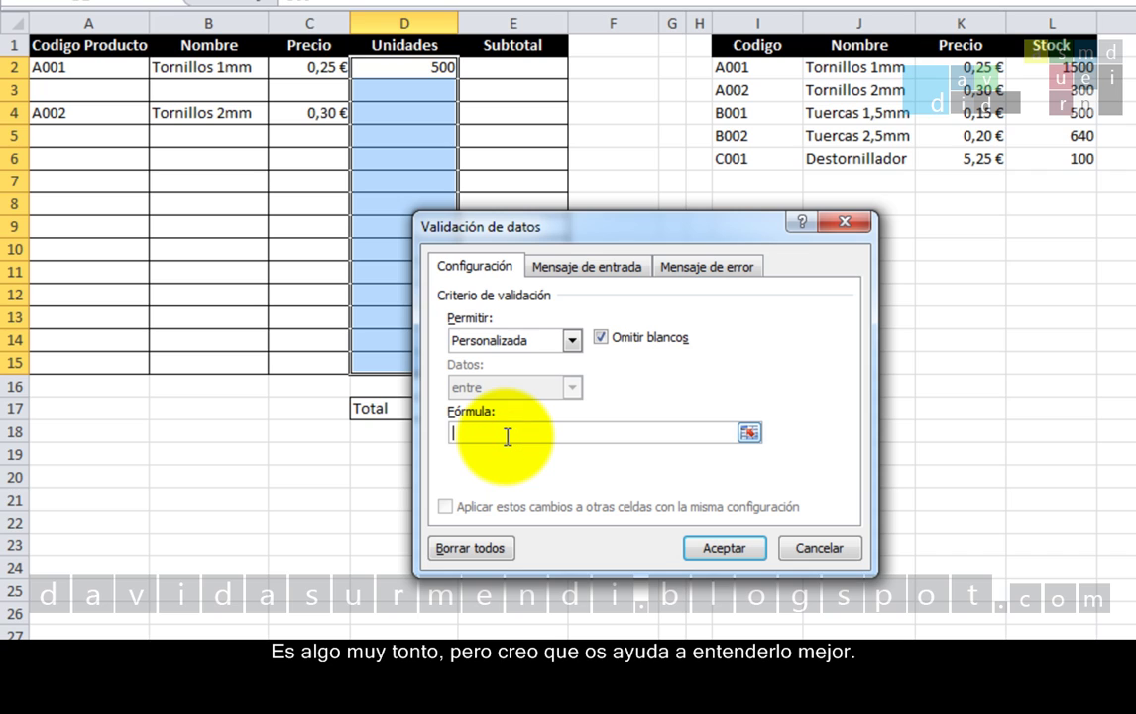
pyautogui.write('=500<')
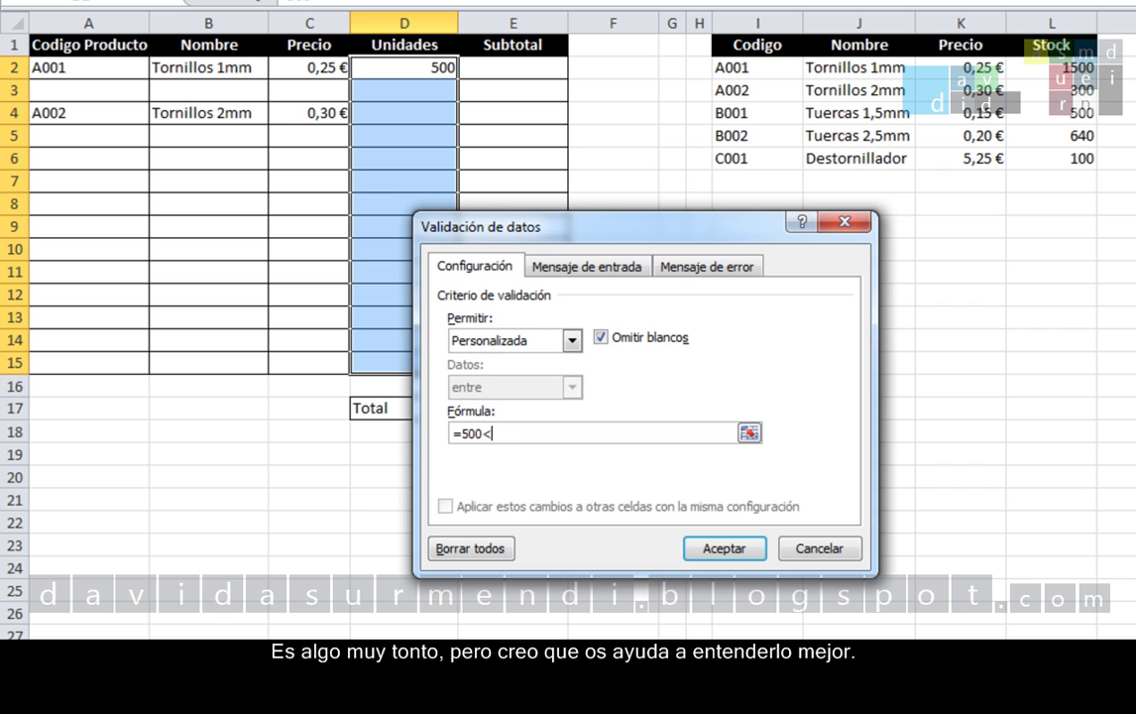
pyautogui.write('=1500')
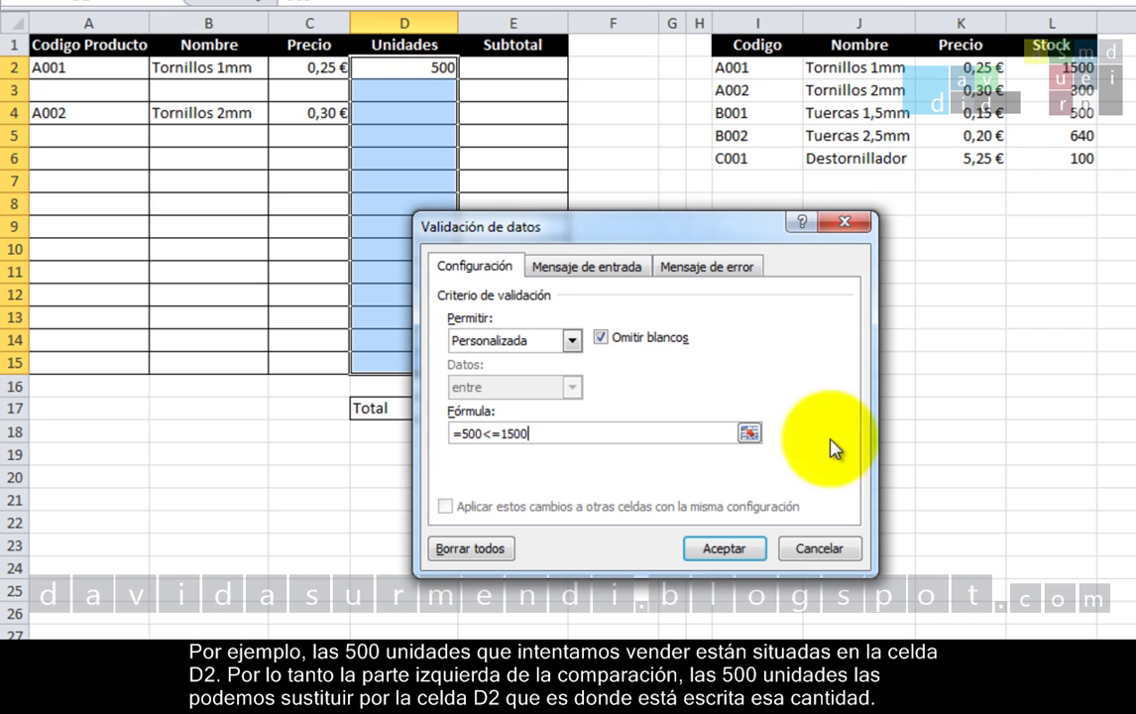
# Step: Replace the fixed 500 in the validation formula with a reference to cell D2
pyautogui.click(480, 433)
pyautogui.press('BackSpace')
pyautogui.press('BackSpace')
pyautogui.press('BackSpace')
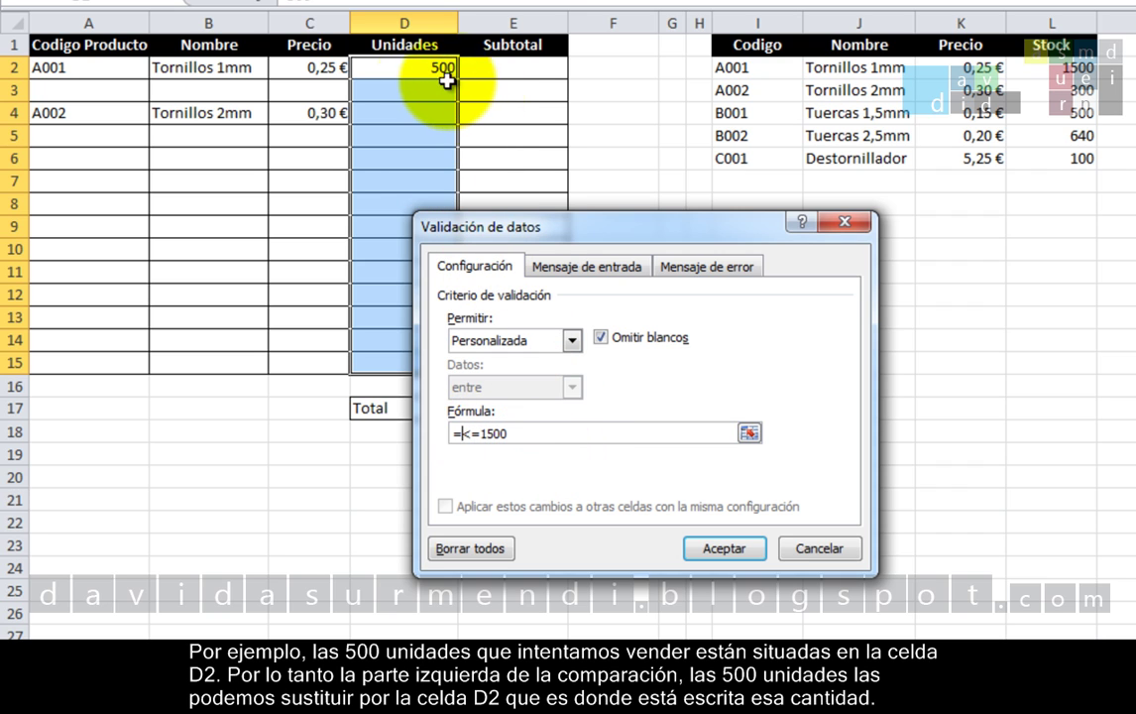
pyautogui.click(408, 69)
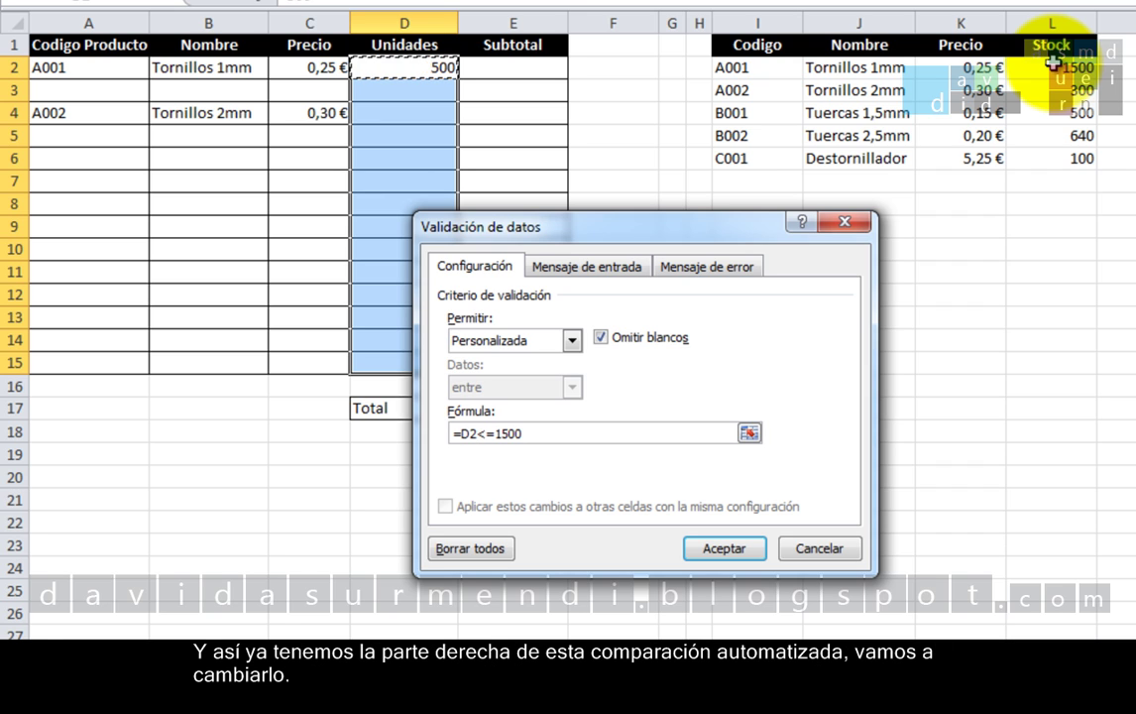
# Step: Replace the fixed 1500 in the validation formula with the stock lookup BUSCARV(A2;I:L;4;FALSO)
pyautogui.click(533, 432)
pyautogui.press('BackSpace')
pyautogui.press('BackSpace')
pyautogui.press('BackSpace')
pyautogui.press('BackSpace')
pyautogui.write('BUS')
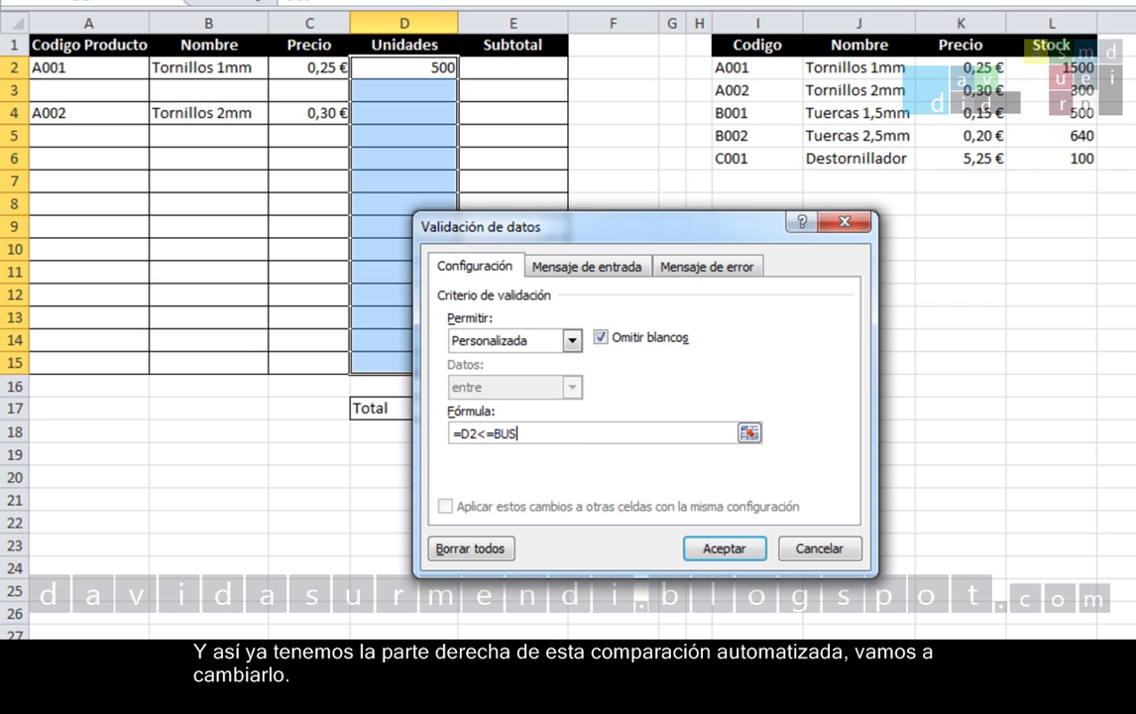
pyautogui.write('CARV(')
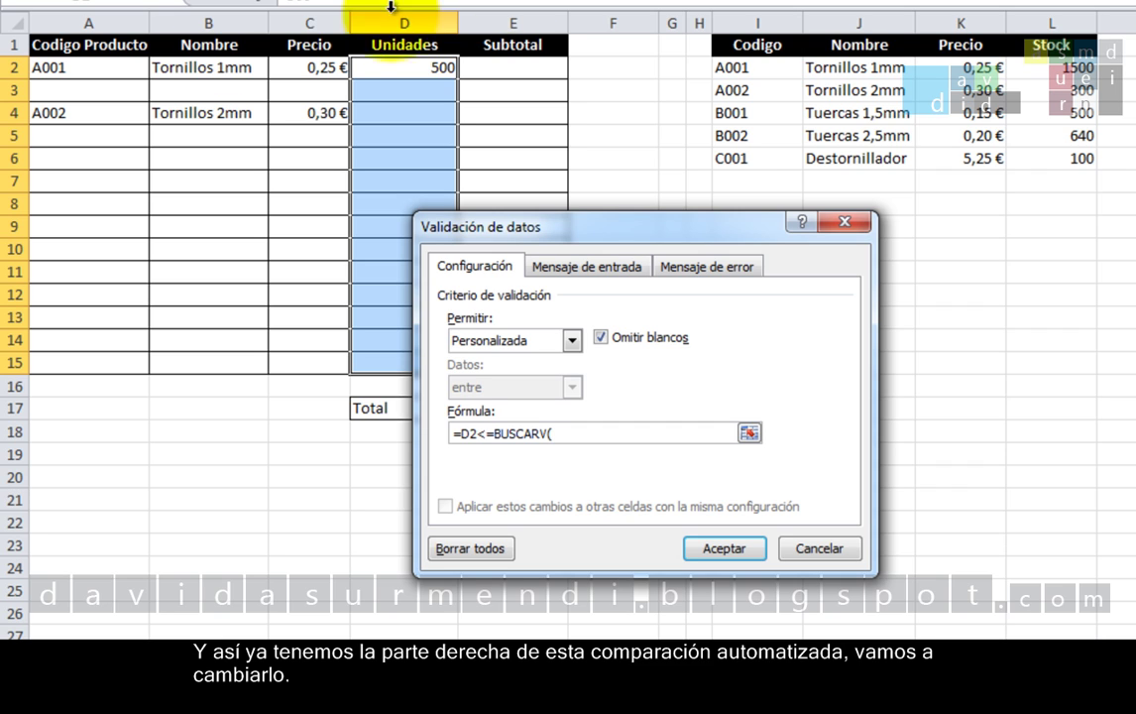
pyautogui.click(115, 70)
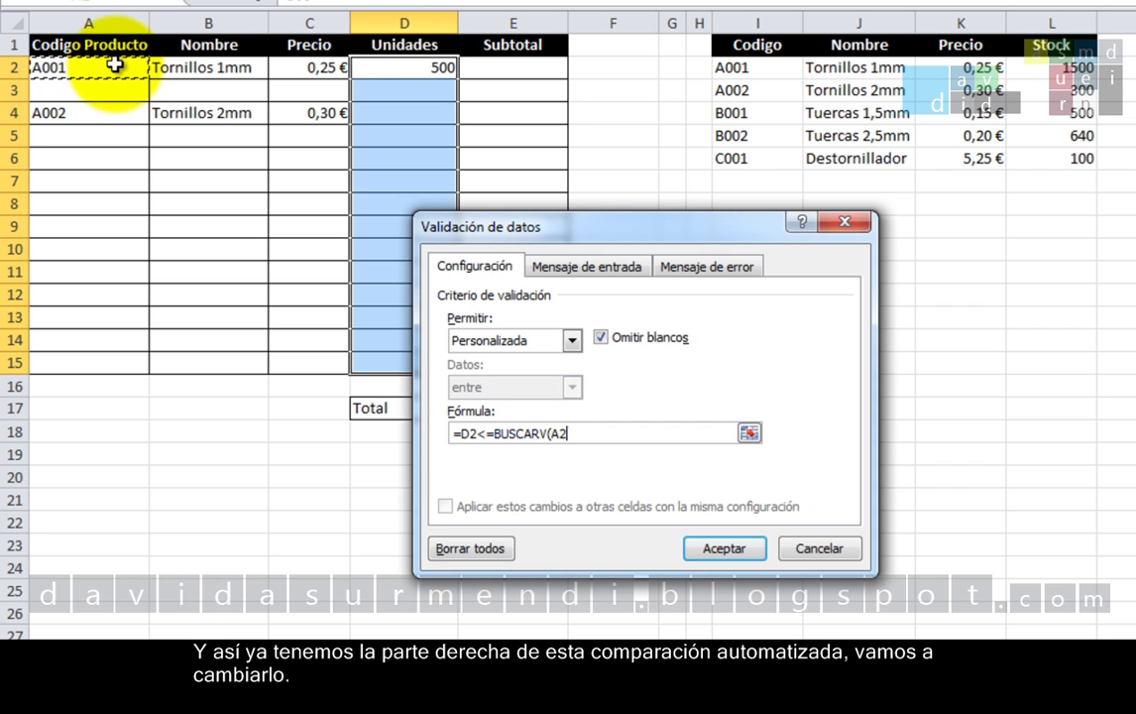
pyautogui.write(';')
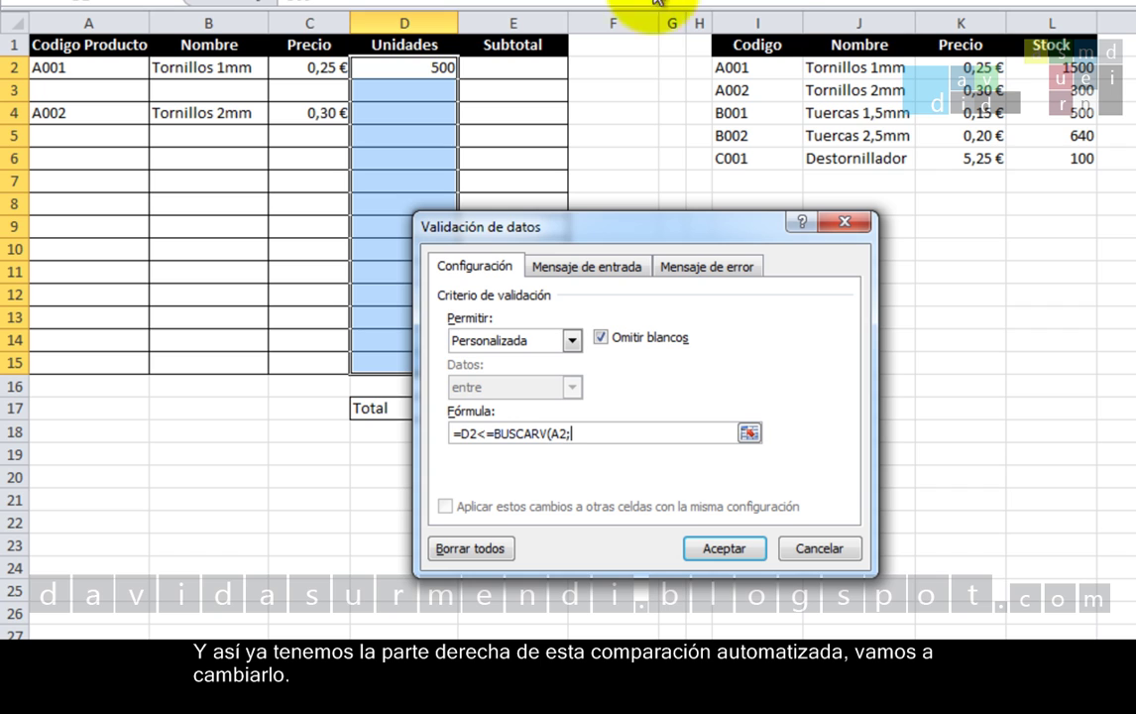
pyautogui.moveTo(758, 22); pyautogui.dragTo(1022, 27)
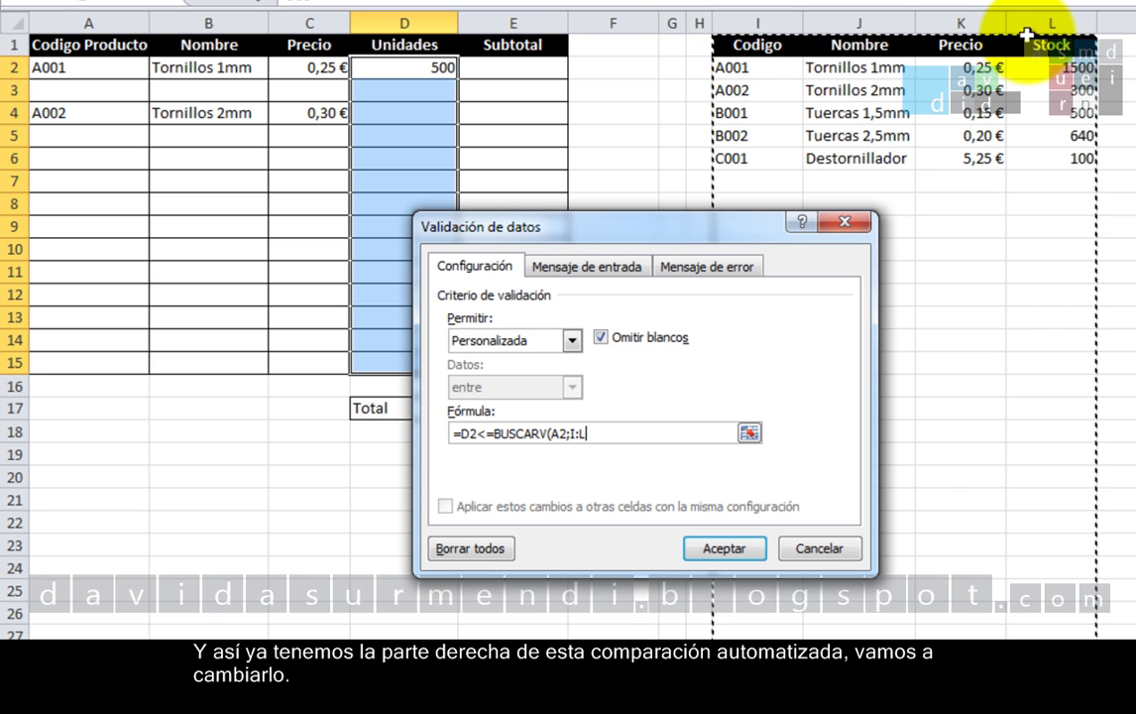
pyautogui.write(';')
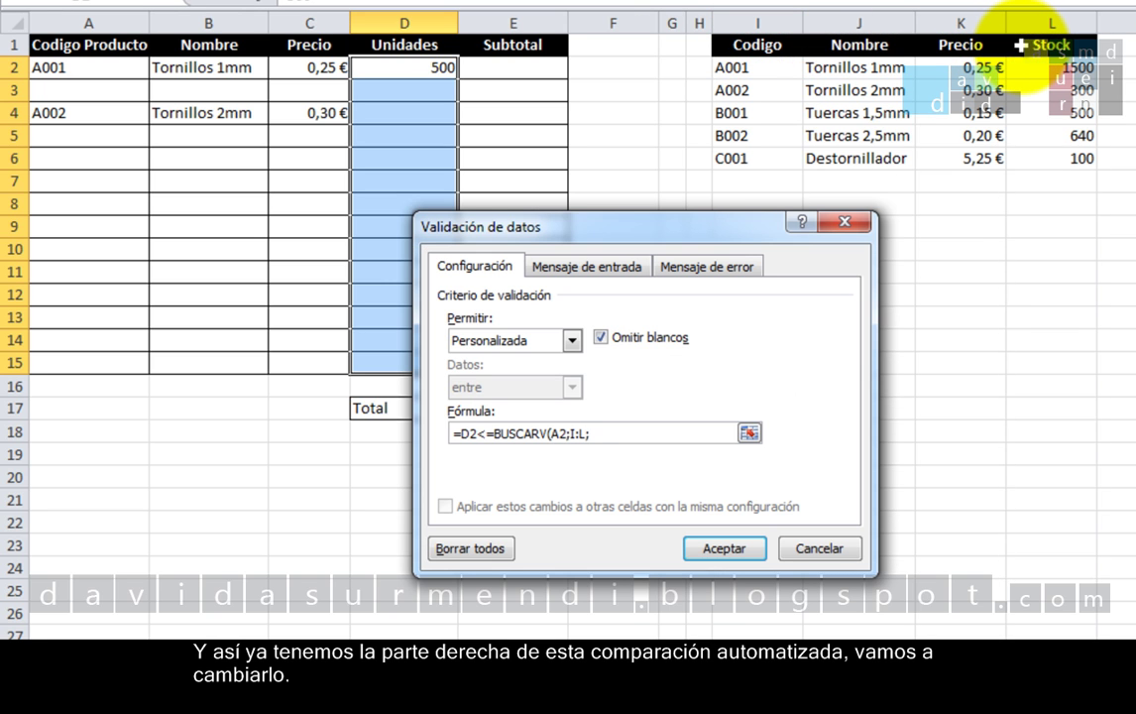
pyautogui.write('4;FALSO)')
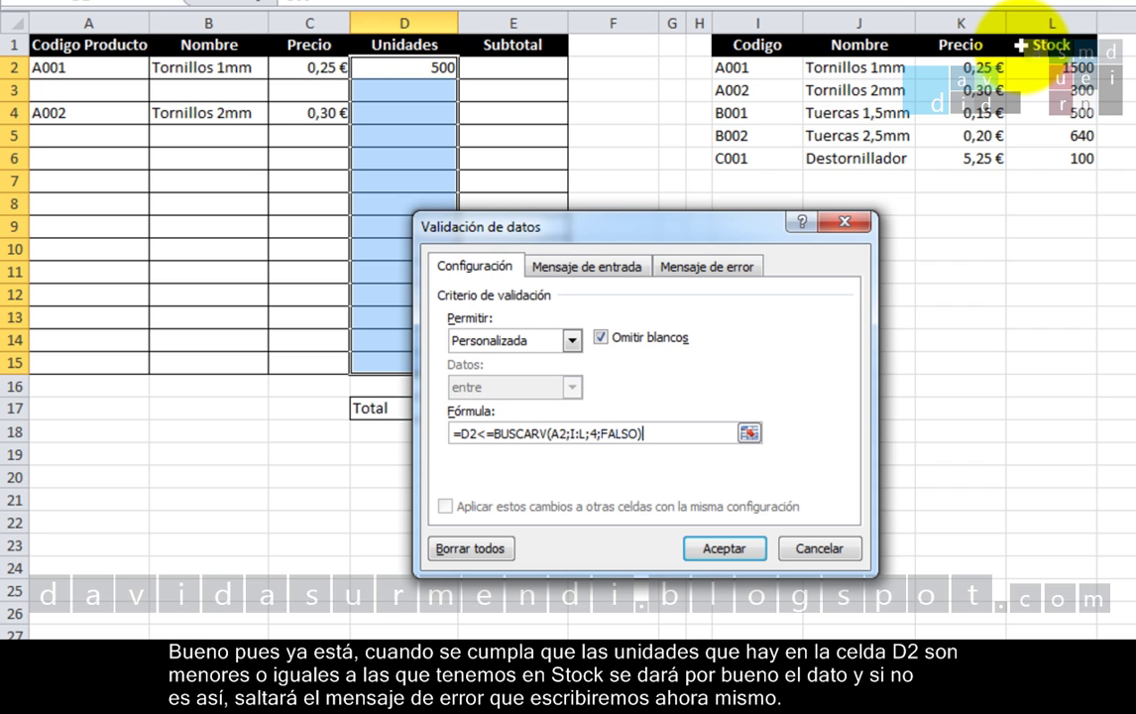
# Step: Give the error alert the title "Stock Superado" and message "No tenemos tantas unidades de ese producto en el Stock.", and apply the validation rule
pyautogui.click(727, 273)
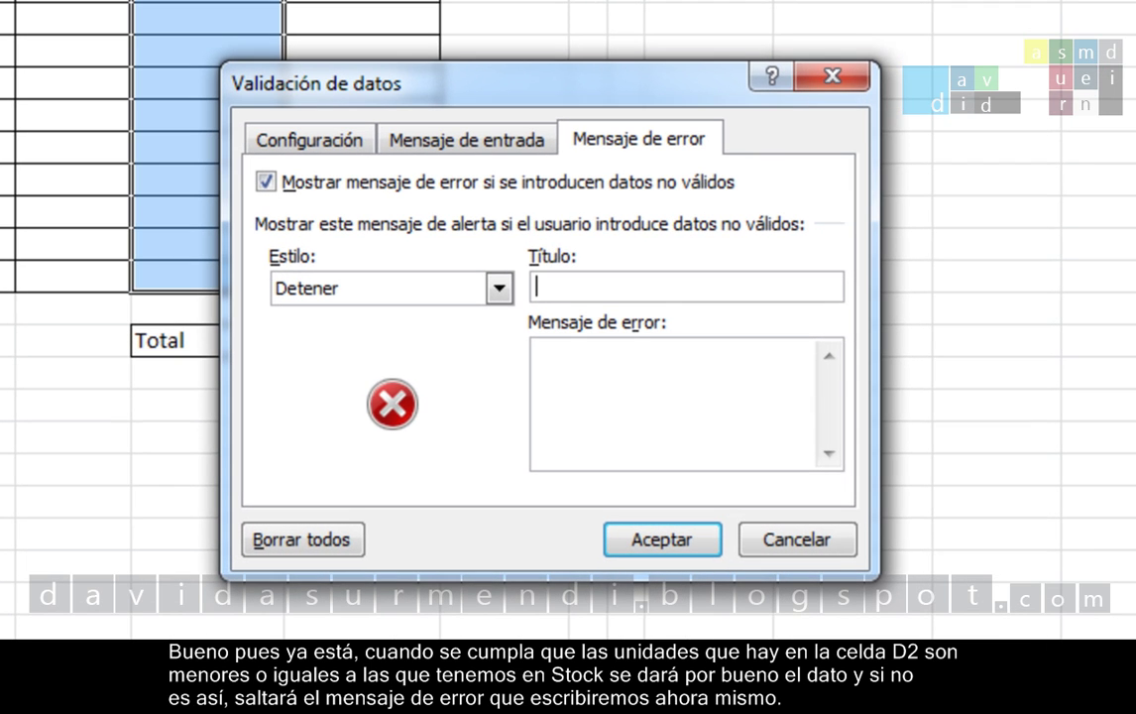
pyautogui.write('Stock Superado')
pyautogui.press('Tab')
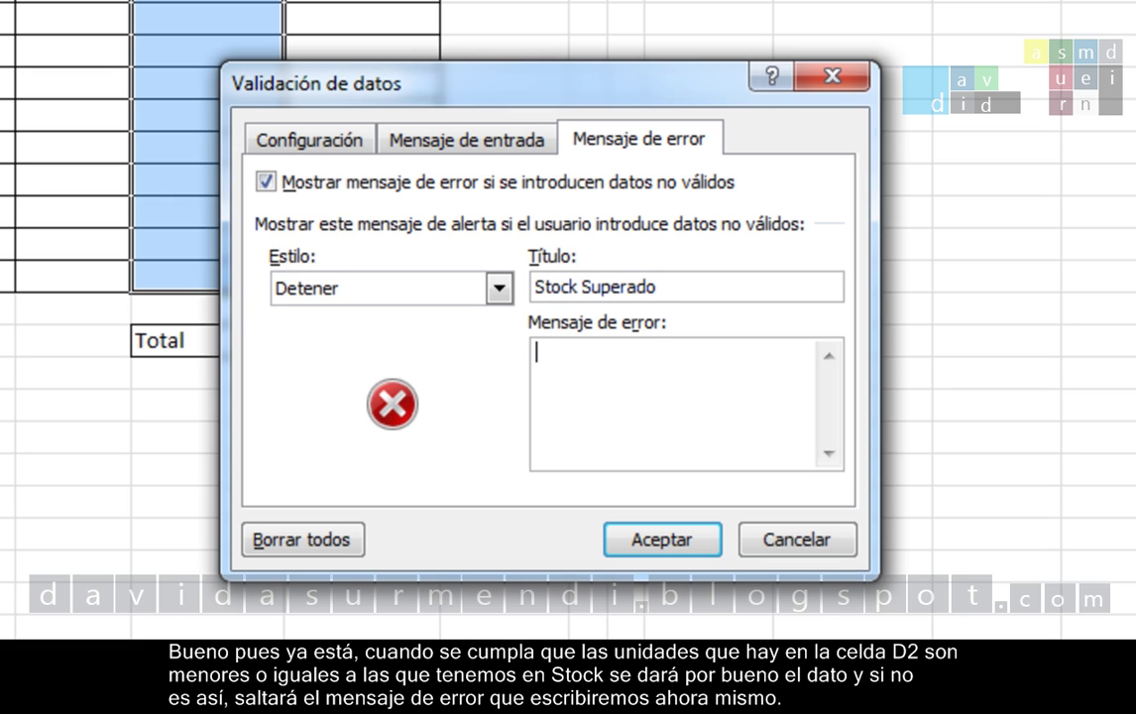
pyautogui.write('No tenemo')
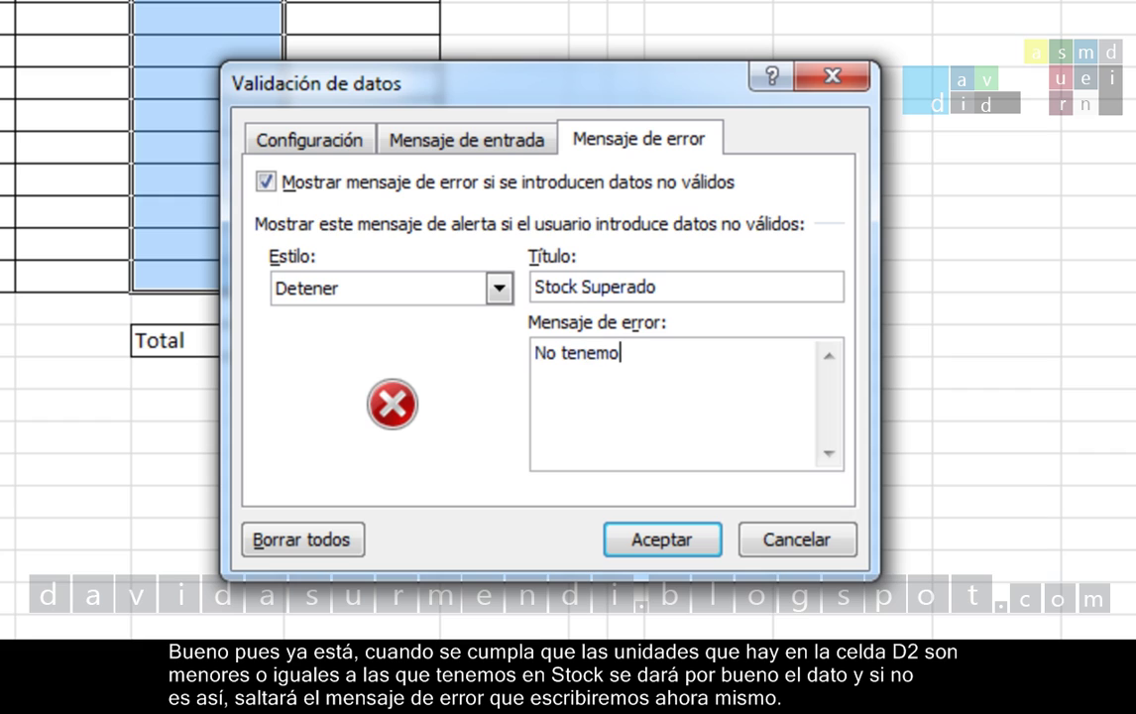
pyautogui.write('s tantas ')
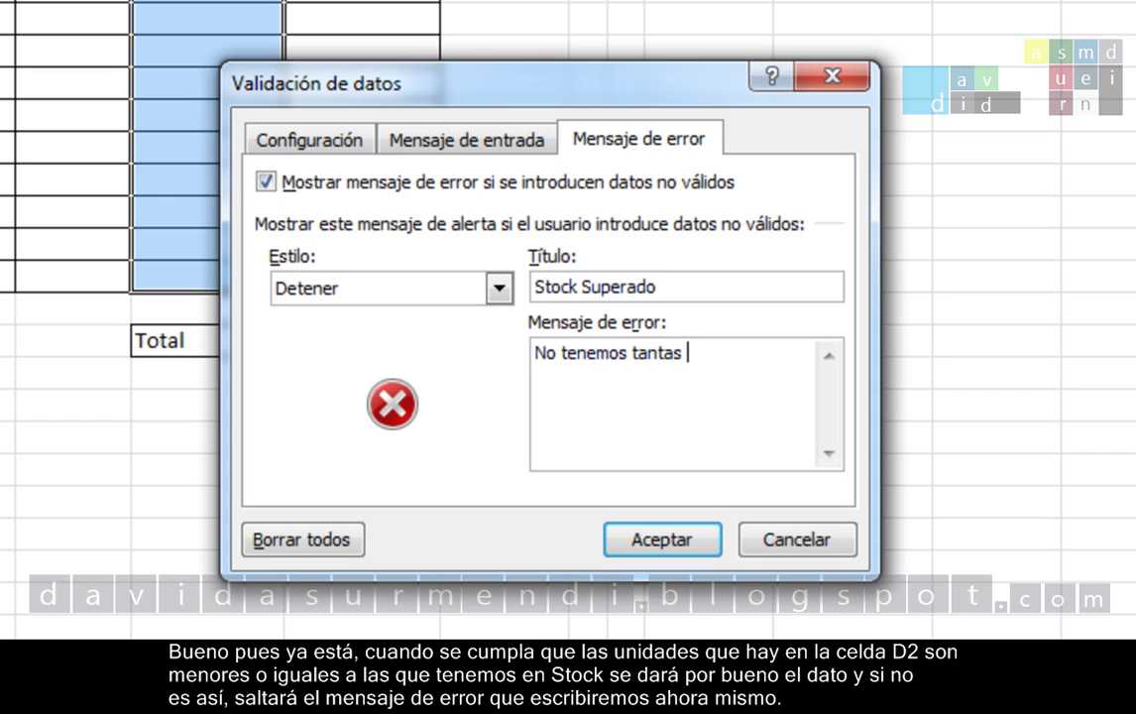
pyautogui.write('unidades de ese')
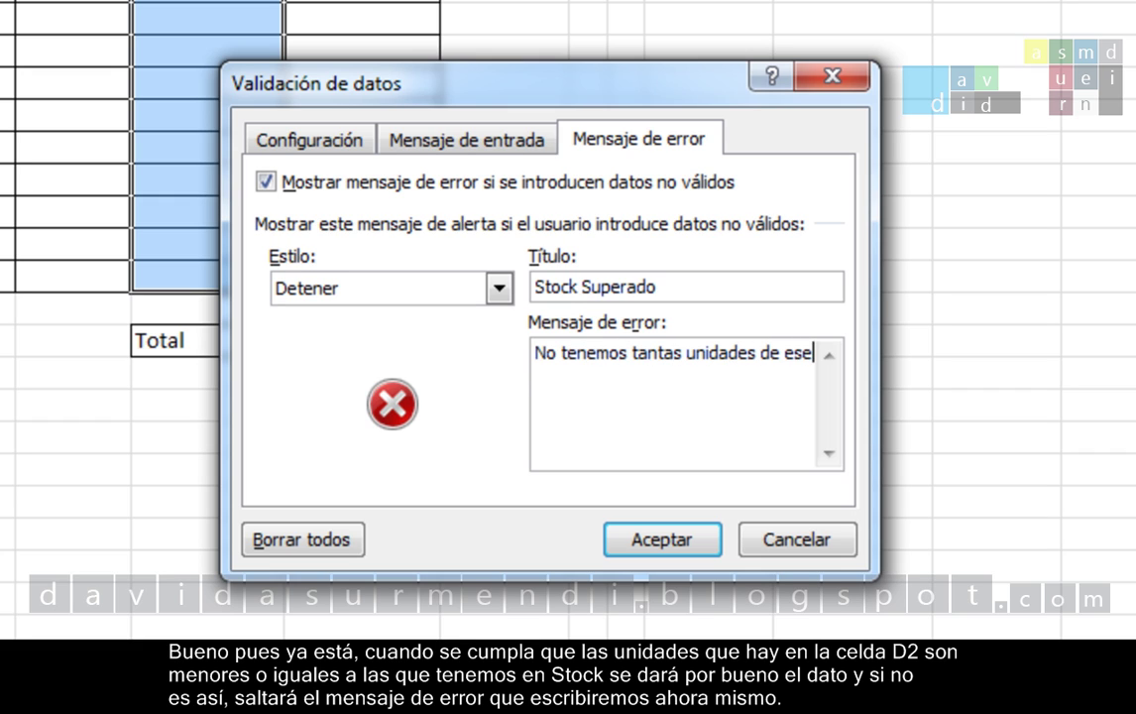
pyautogui.write(' producto en el')
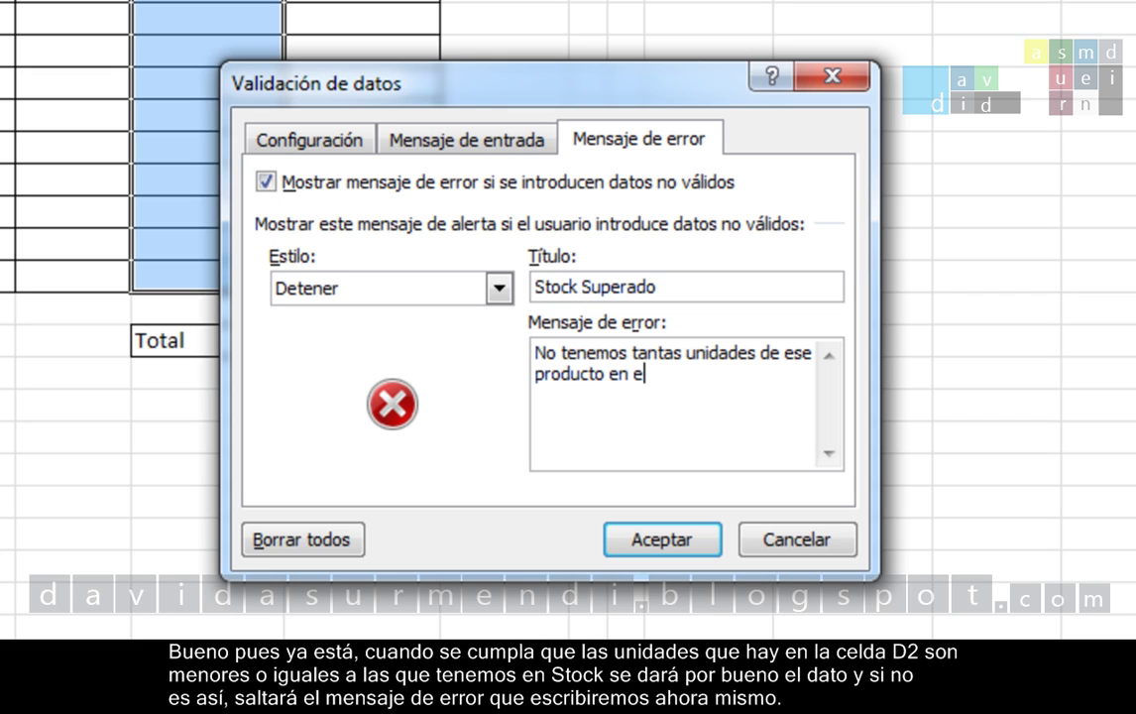
pyautogui.write(' Stock.')
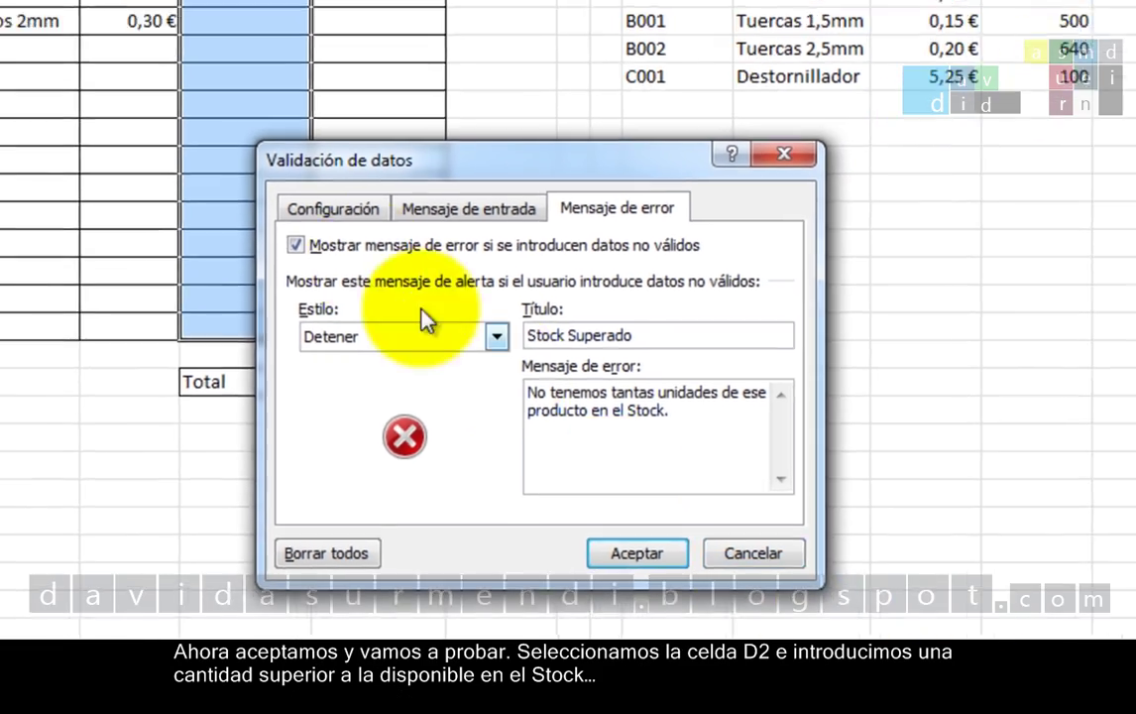
pyautogui.click(309, 138)
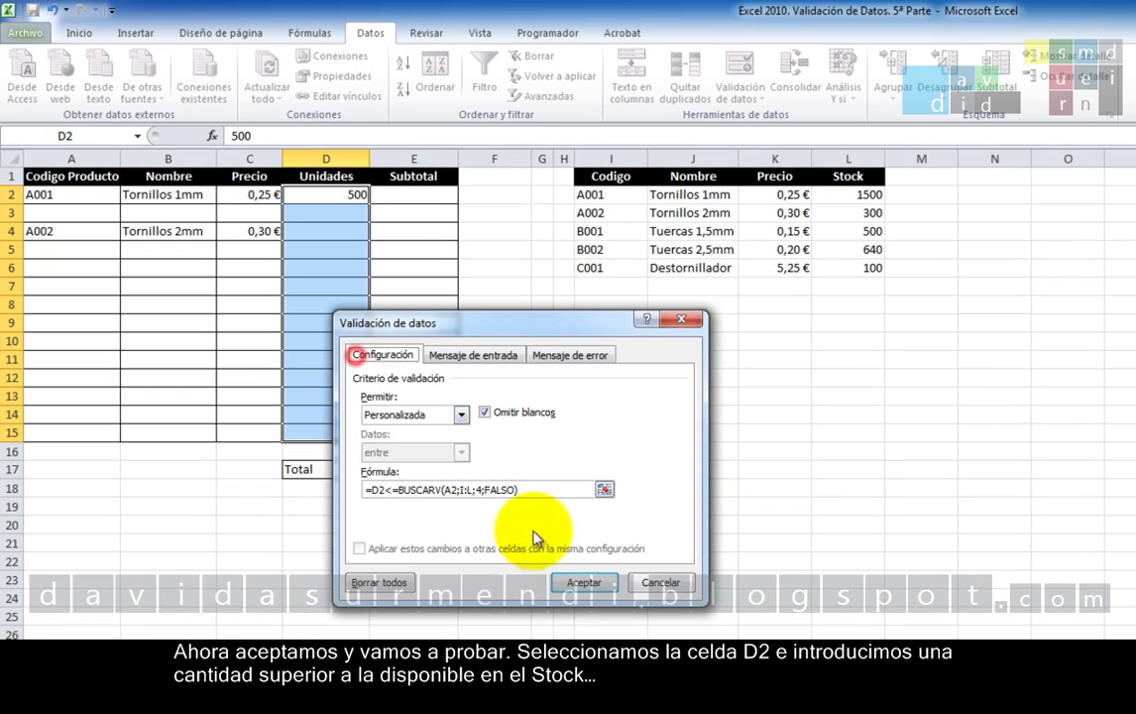
pyautogui.click(584, 582)
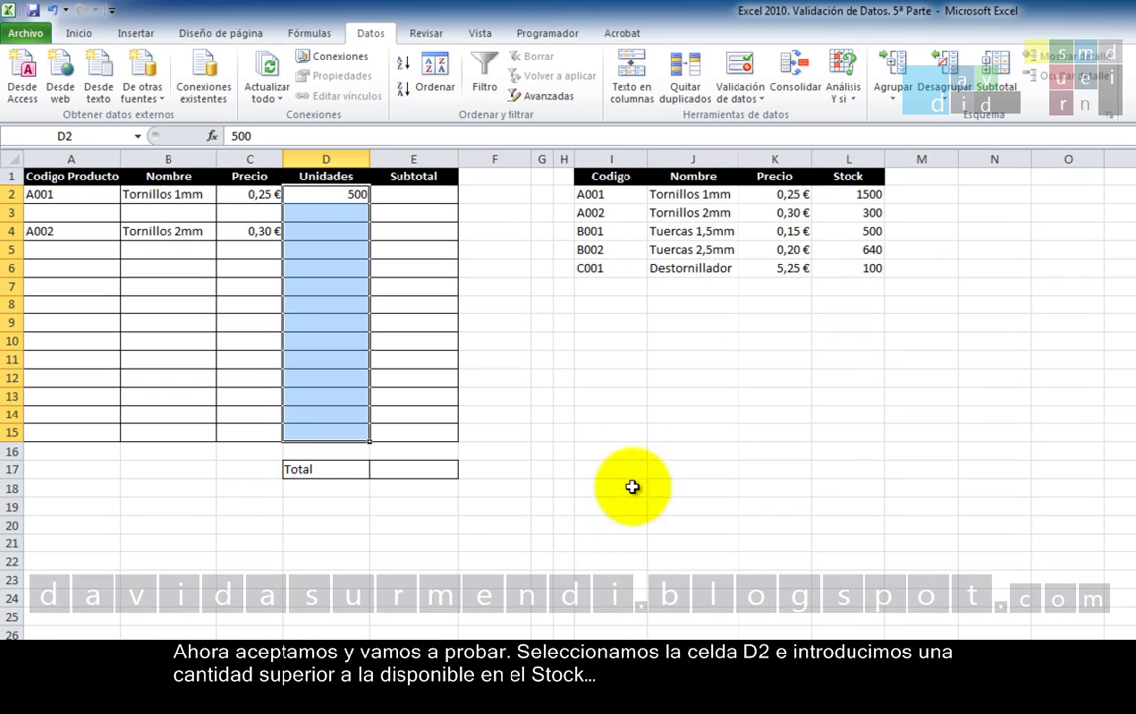
# Step: Test the stock validation by trying to enter 2000 units in cell D2
pyautogui.click(337, 195)
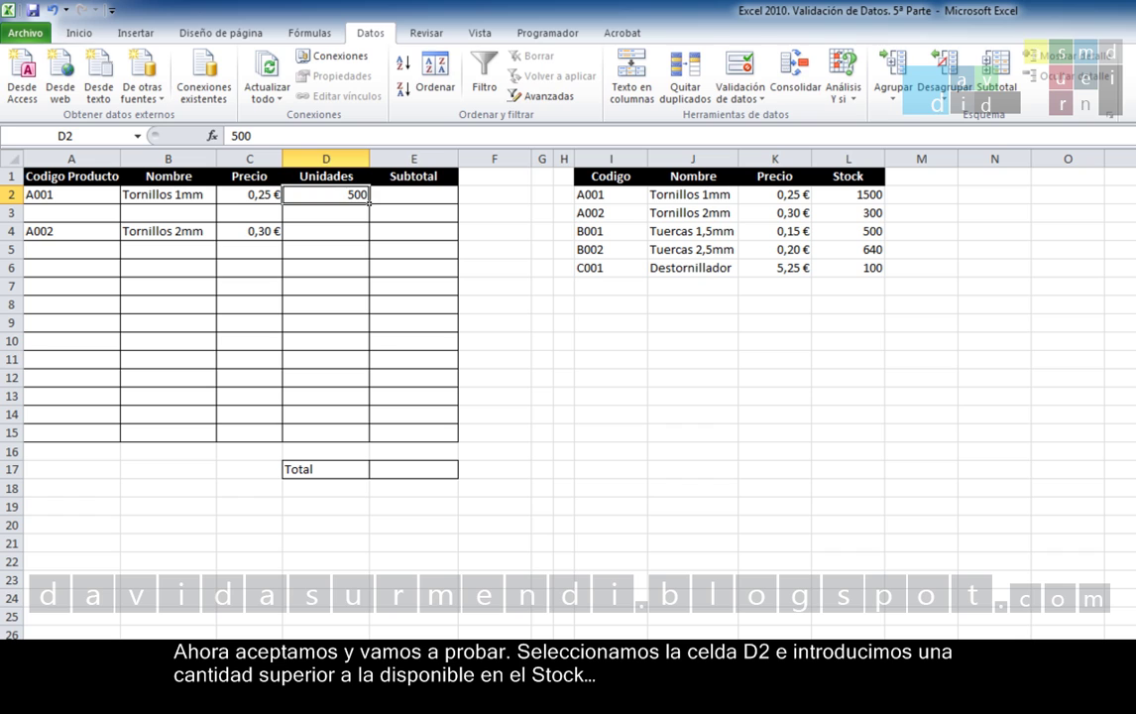
pyautogui.write('2000')
pyautogui.press('Return')
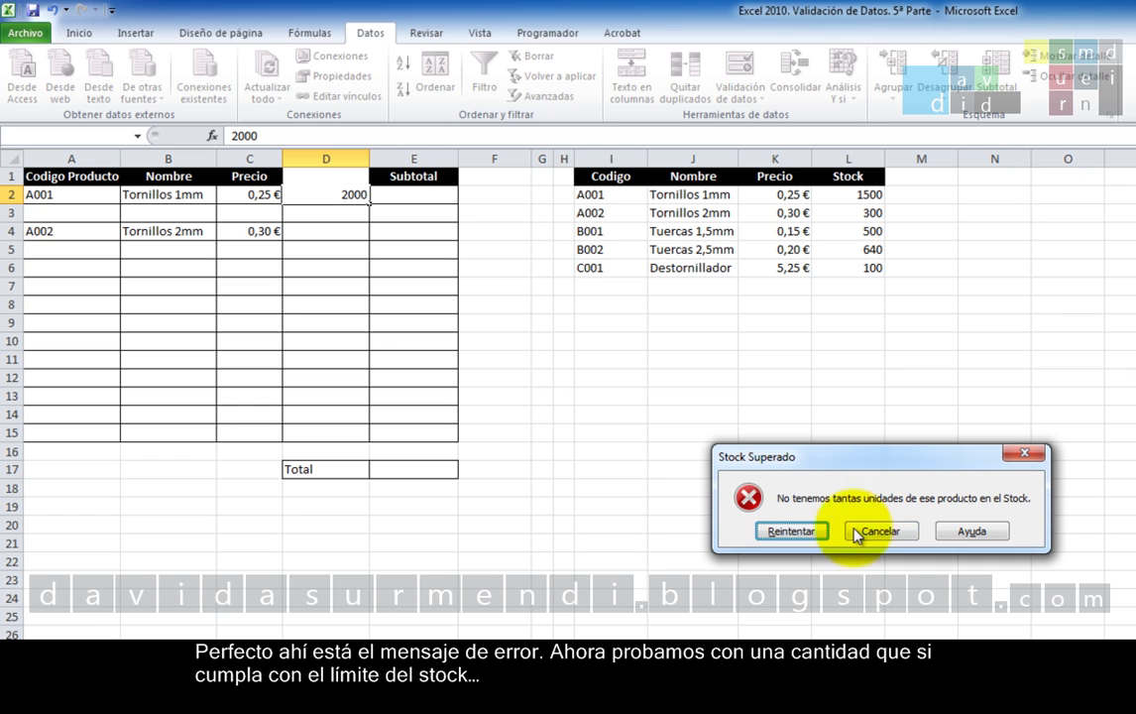
# Step: Retry the entry in cell D2 with 600 units
pyautogui.click(792, 531)
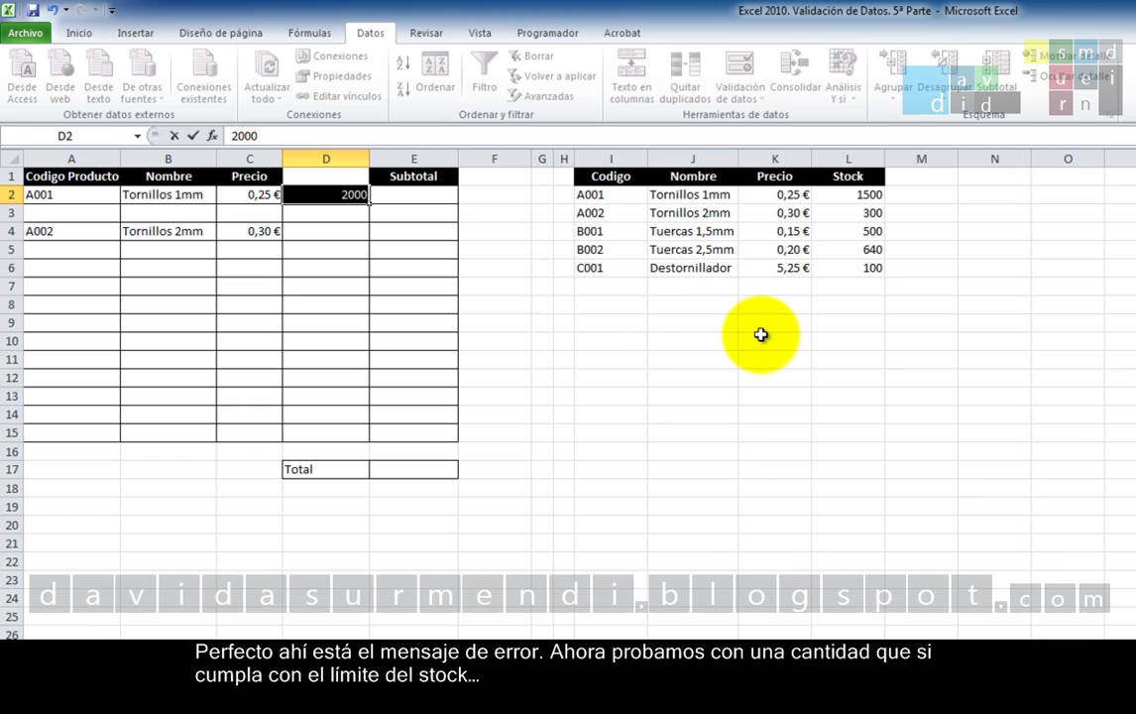
pyautogui.write('600')
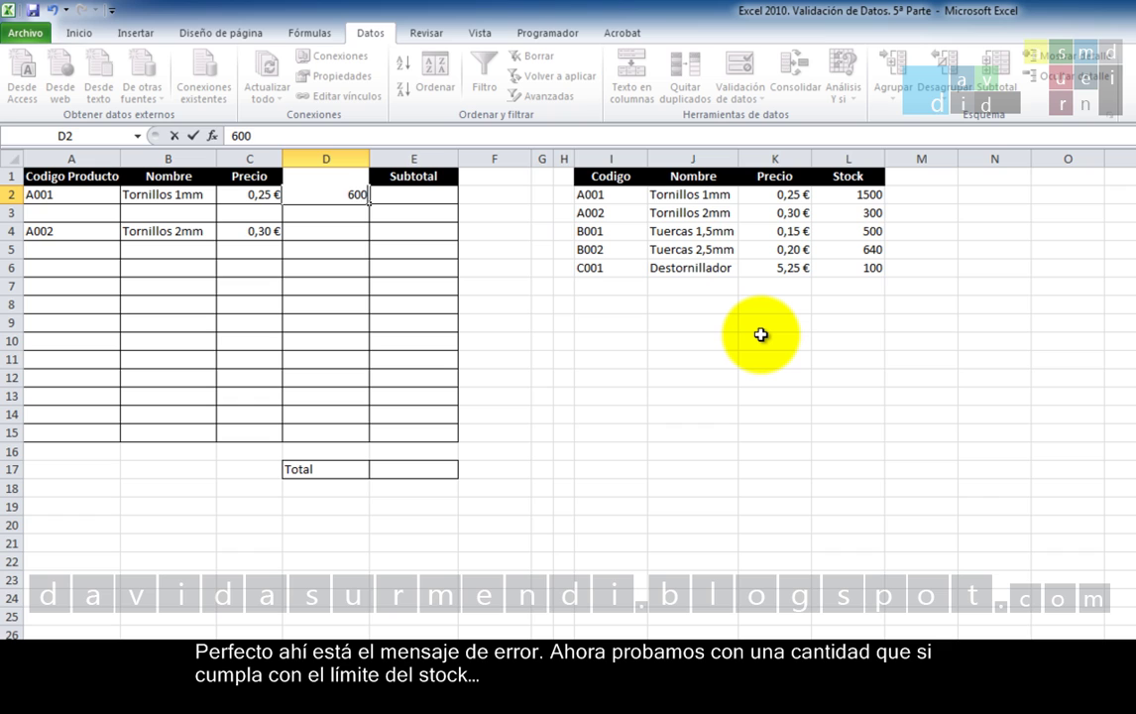
pyautogui.press('Return')
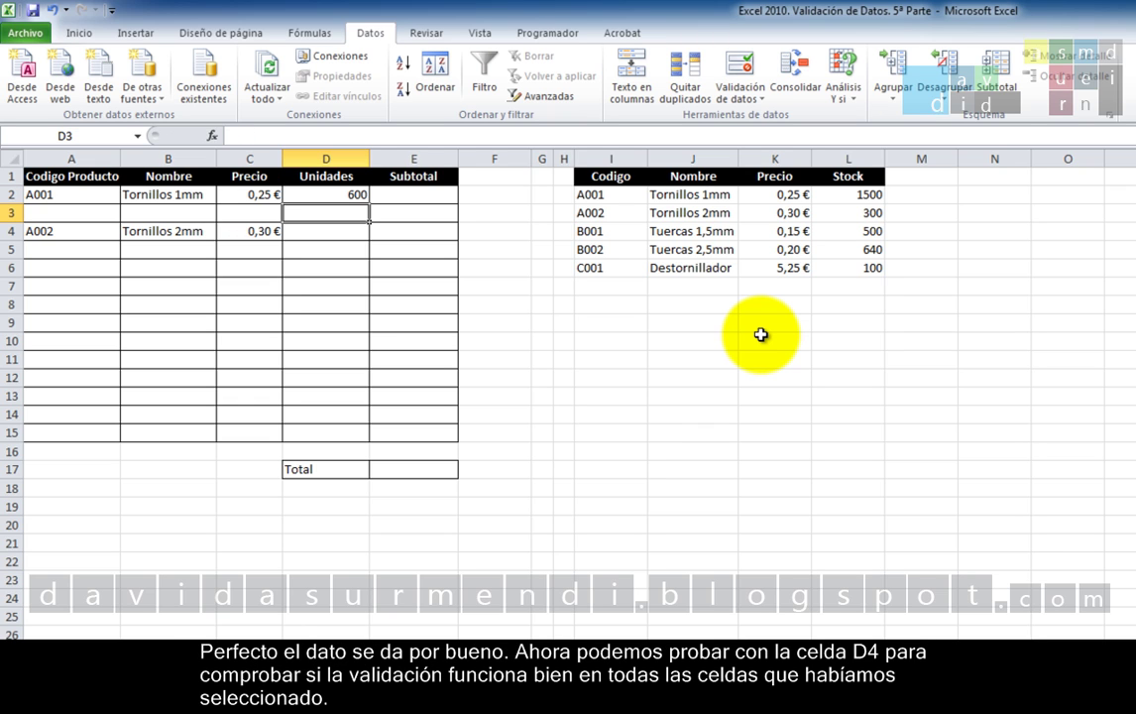
# Step: Test the stock validation in cell D4 by trying 500 units and retrying the entry with 150
pyautogui.click(337, 231)
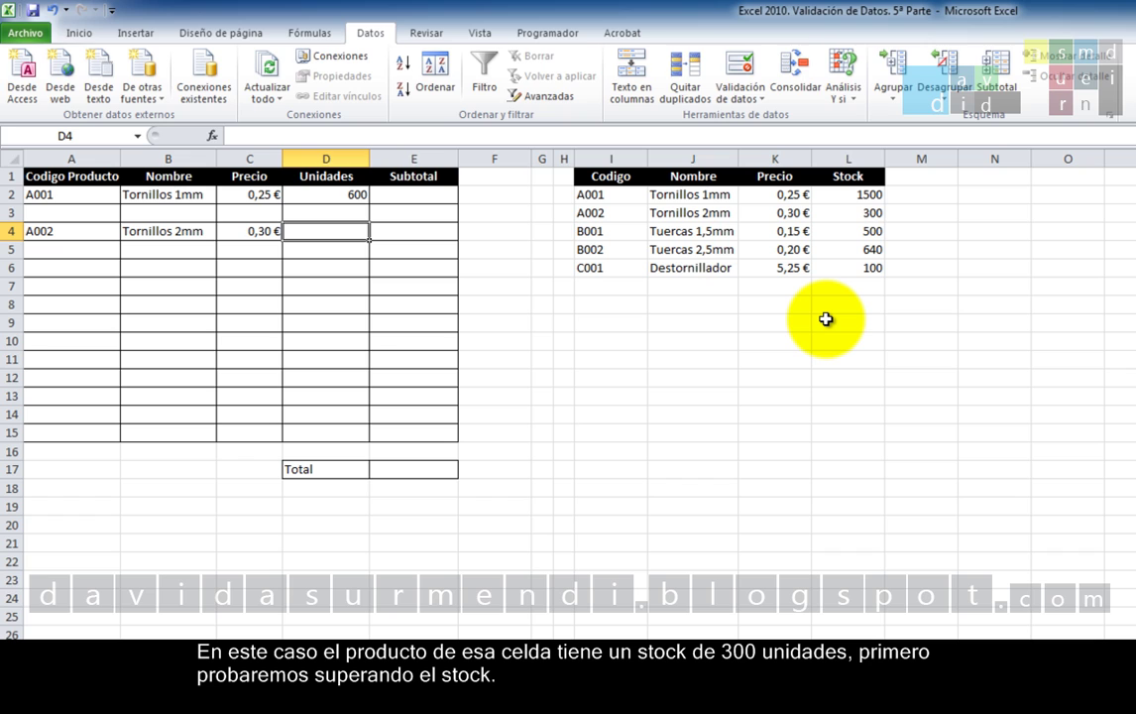
pyautogui.write('500')
pyautogui.press('Return')
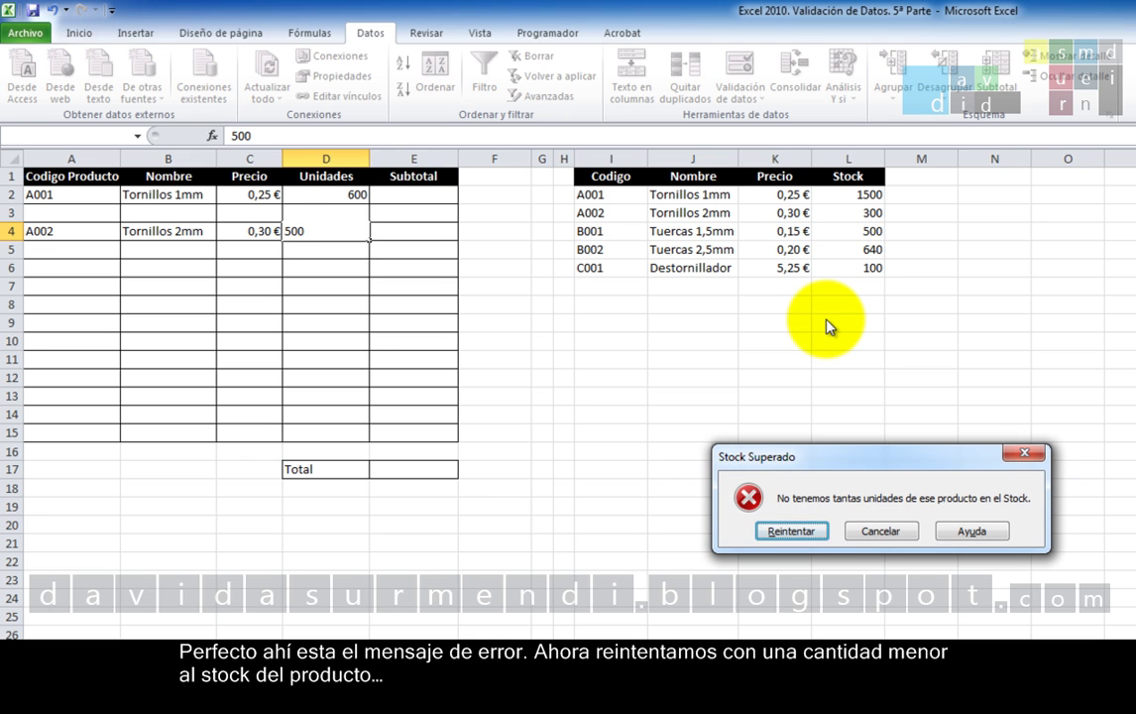
pyautogui.press('Return')
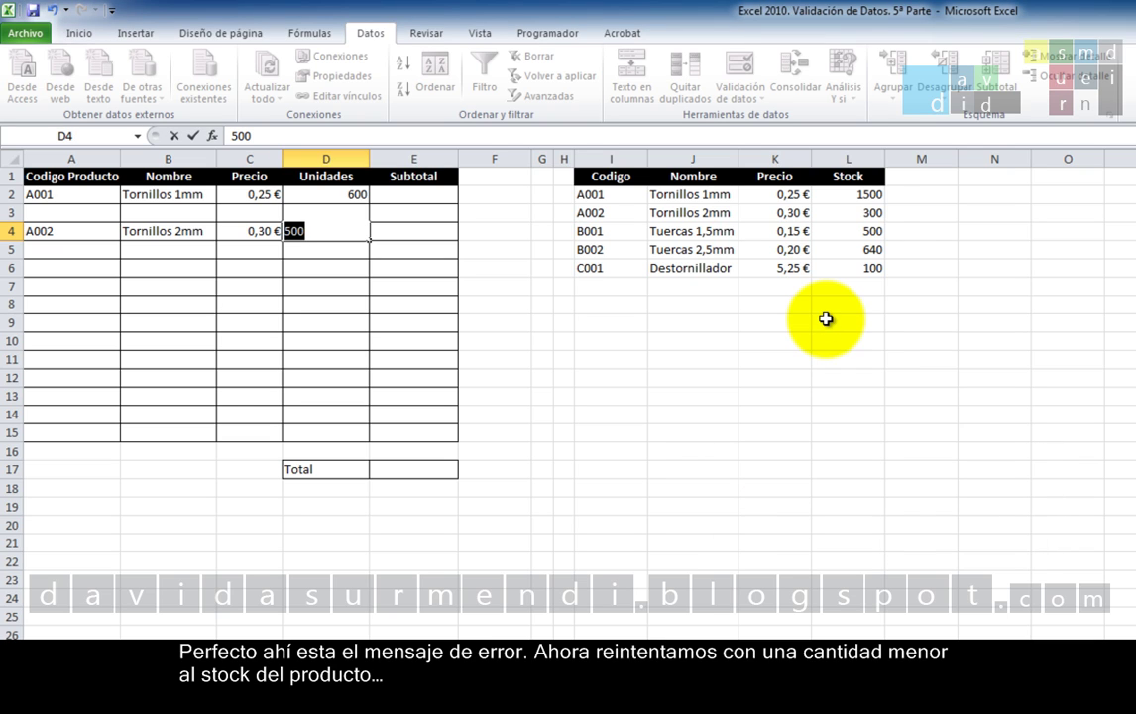
pyautogui.write('150')
pyautogui.press('Return')
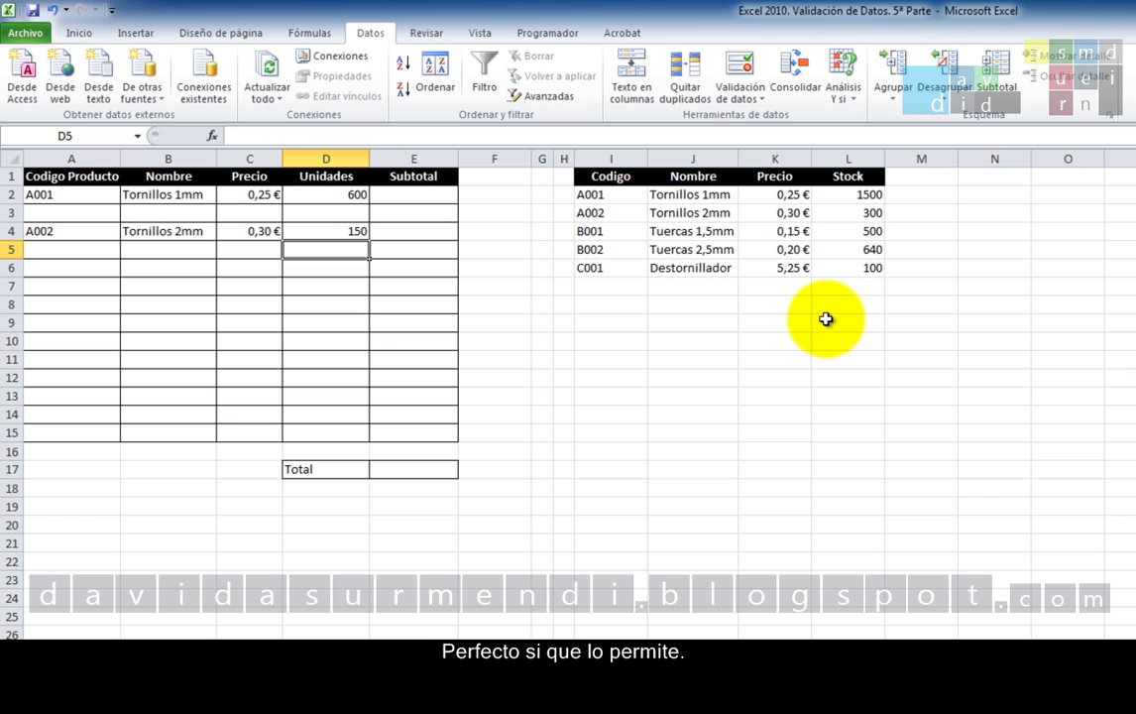
# Step: Review the data validation formula applied to cell D4 and close its settings
pyautogui.click(359, 236)
pyautogui.click(737, 64)
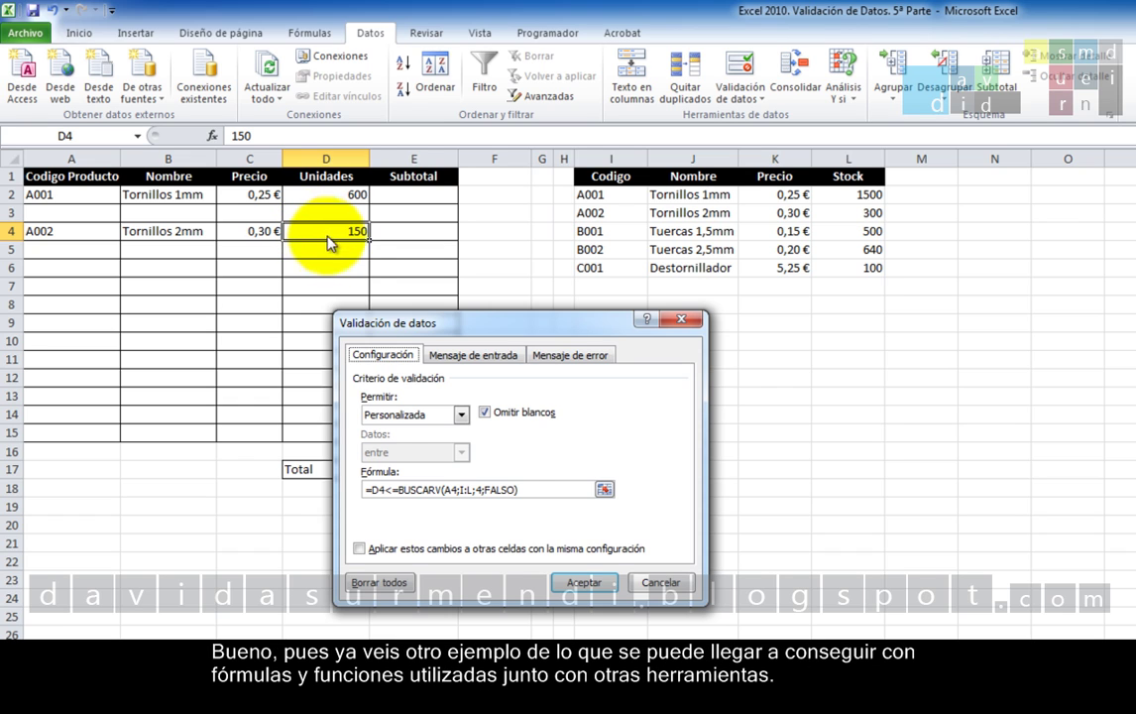
pyautogui.click(584, 580)
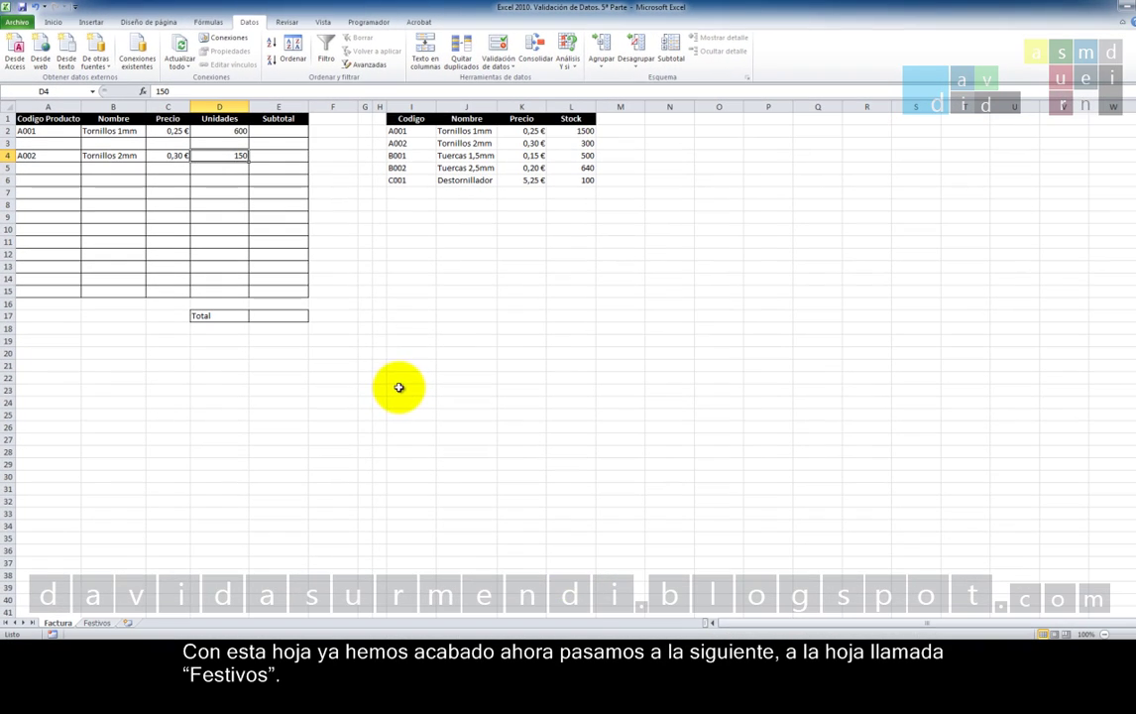
# Step: Switch to the Festivos sheet and enter the date 31/12/2012 in cell A2 of the Fecha column
pyautogui.click(97, 621)
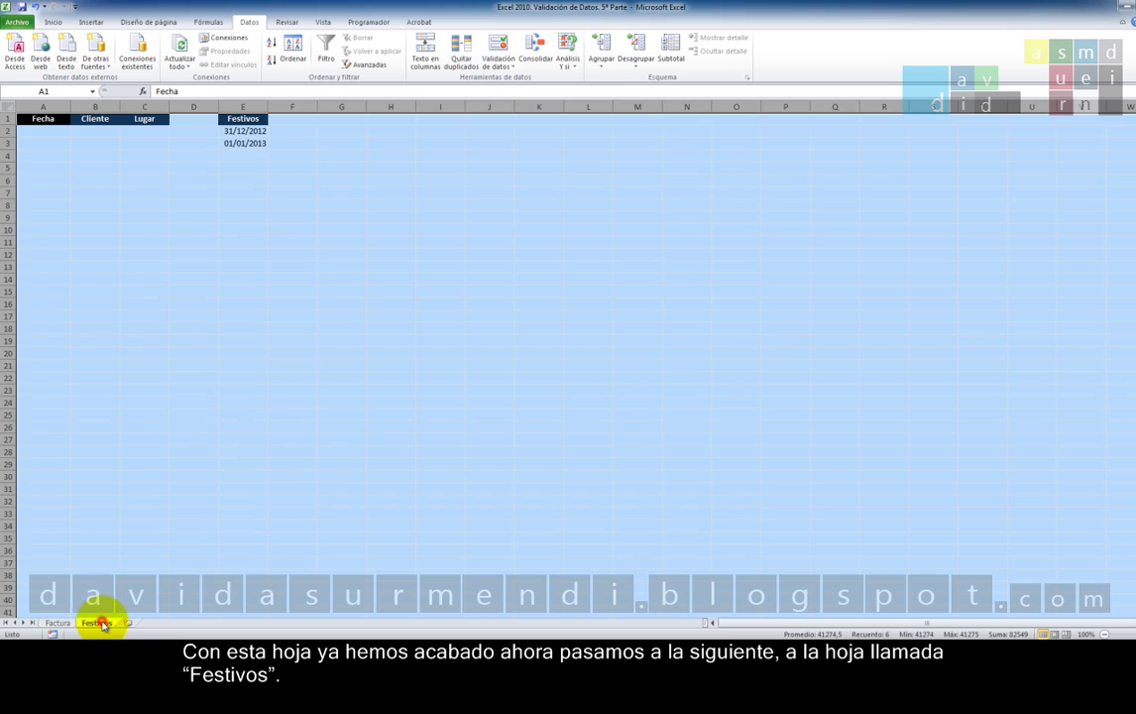
pyautogui.click(291, 267)
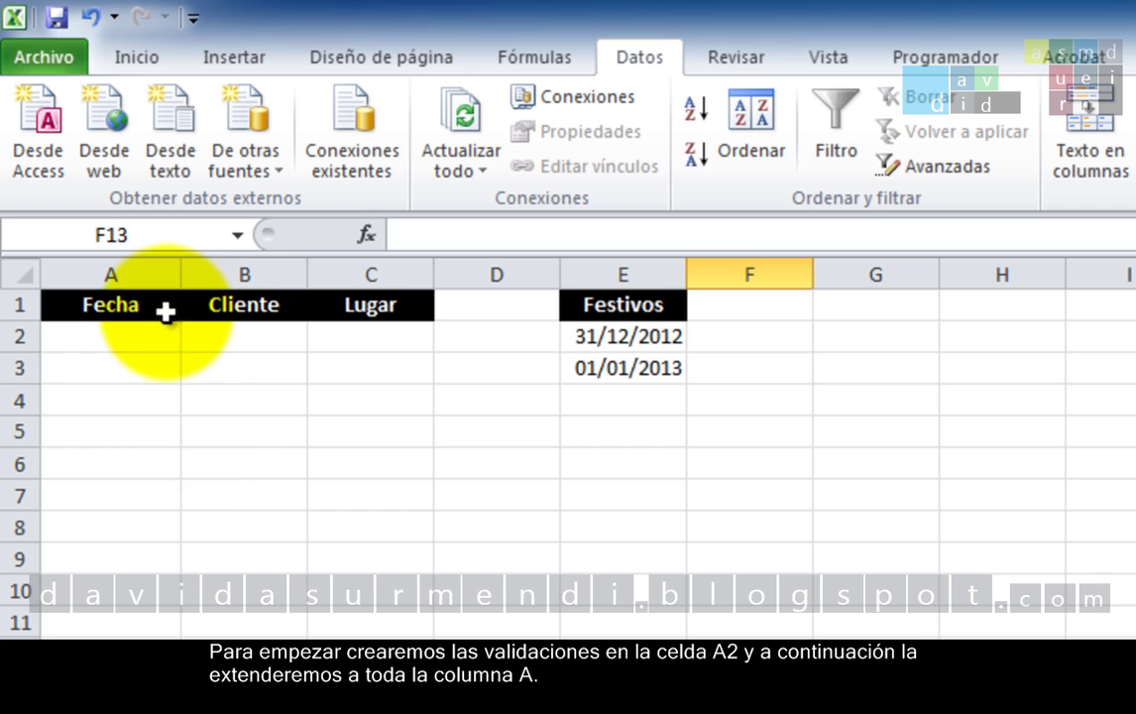
pyautogui.click(149, 341)
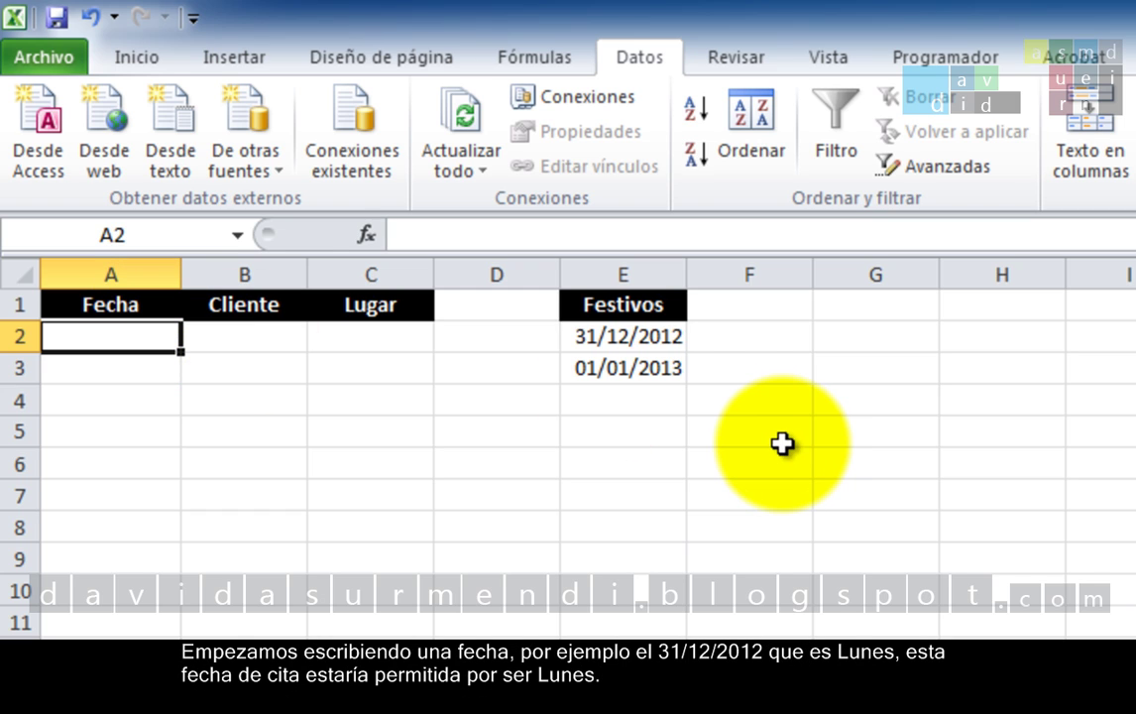
pyautogui.write('31/1')
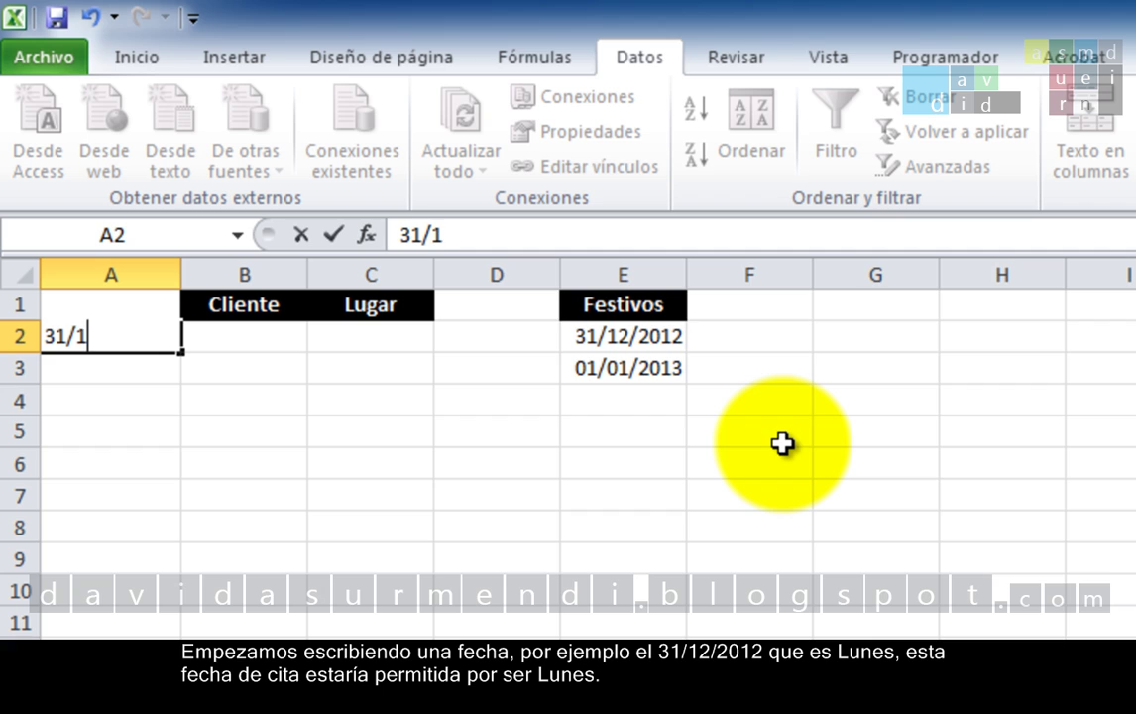
pyautogui.write('2/')
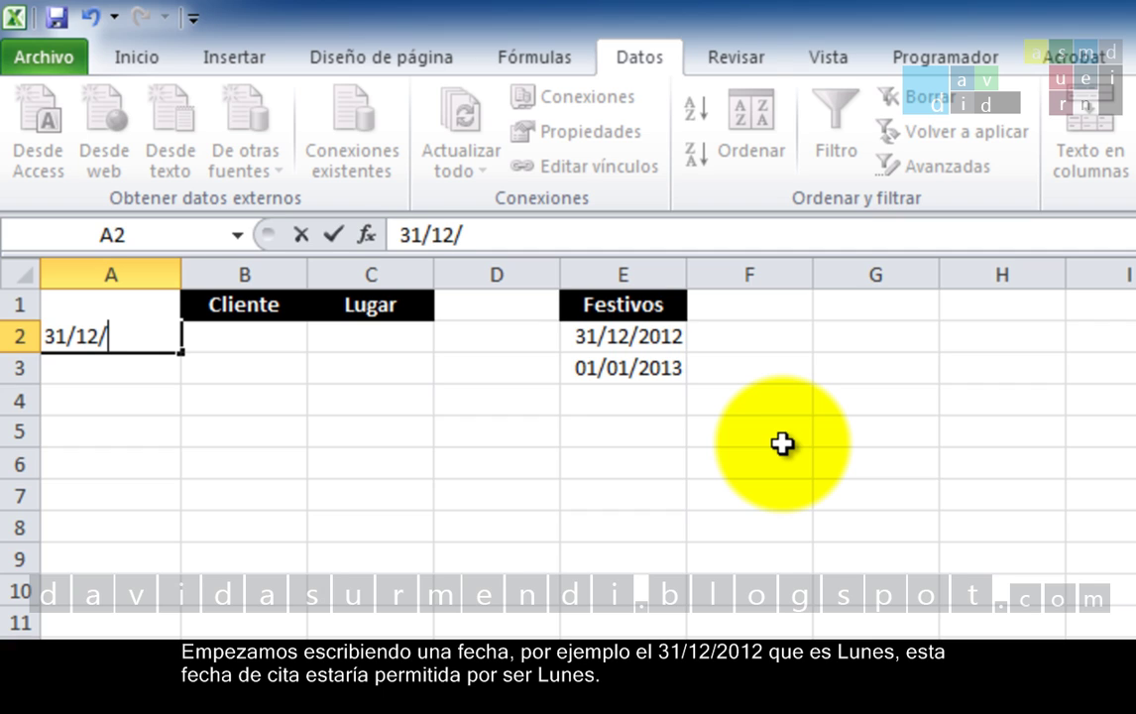
pyautogui.write('2012')
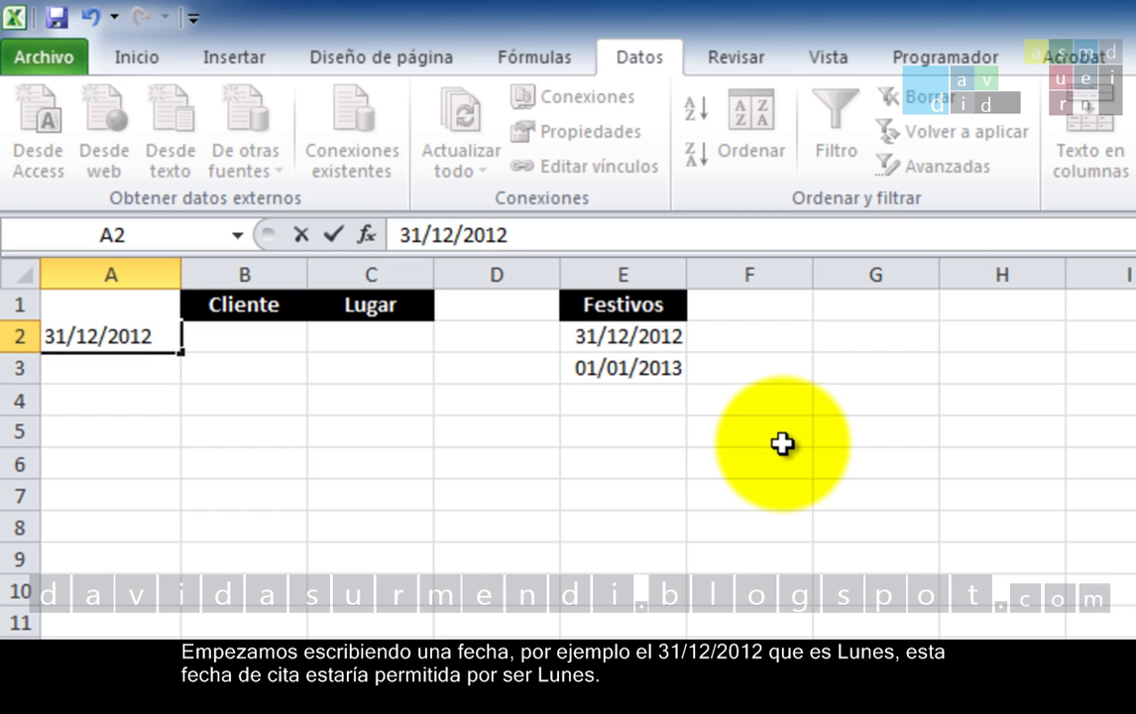
pyautogui.press('Return')
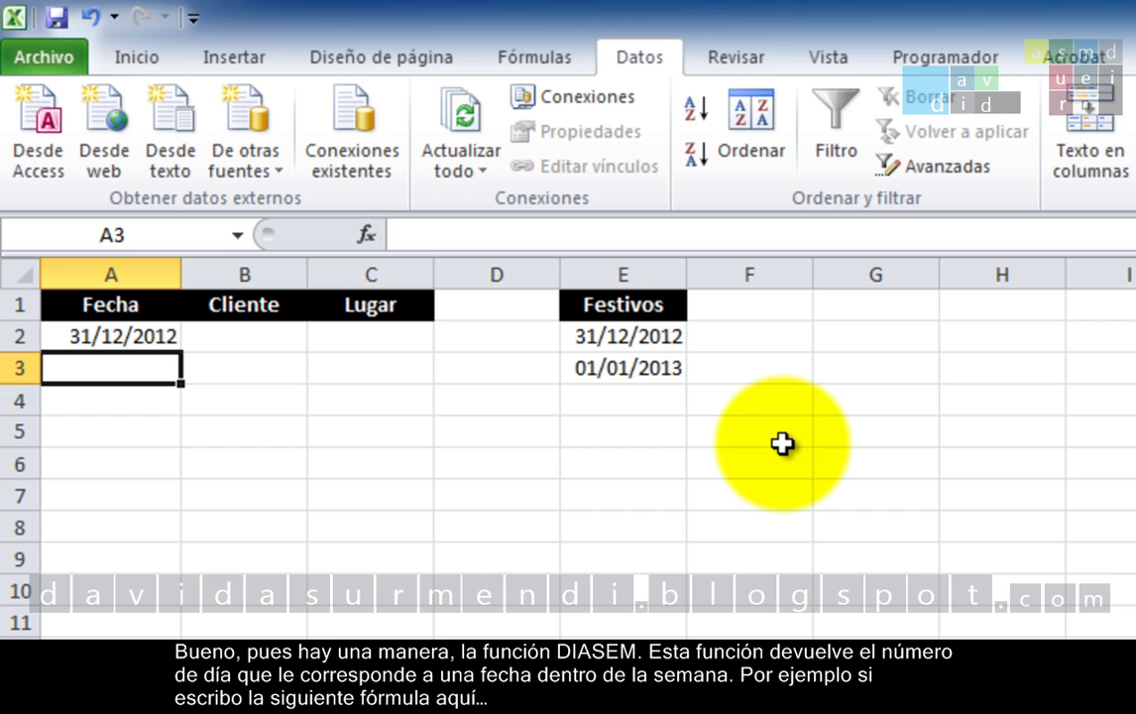
# Step: Try the weekday formula =DIASEM(A2) in cell D2 and clear the cell again
pyautogui.click(469, 336)
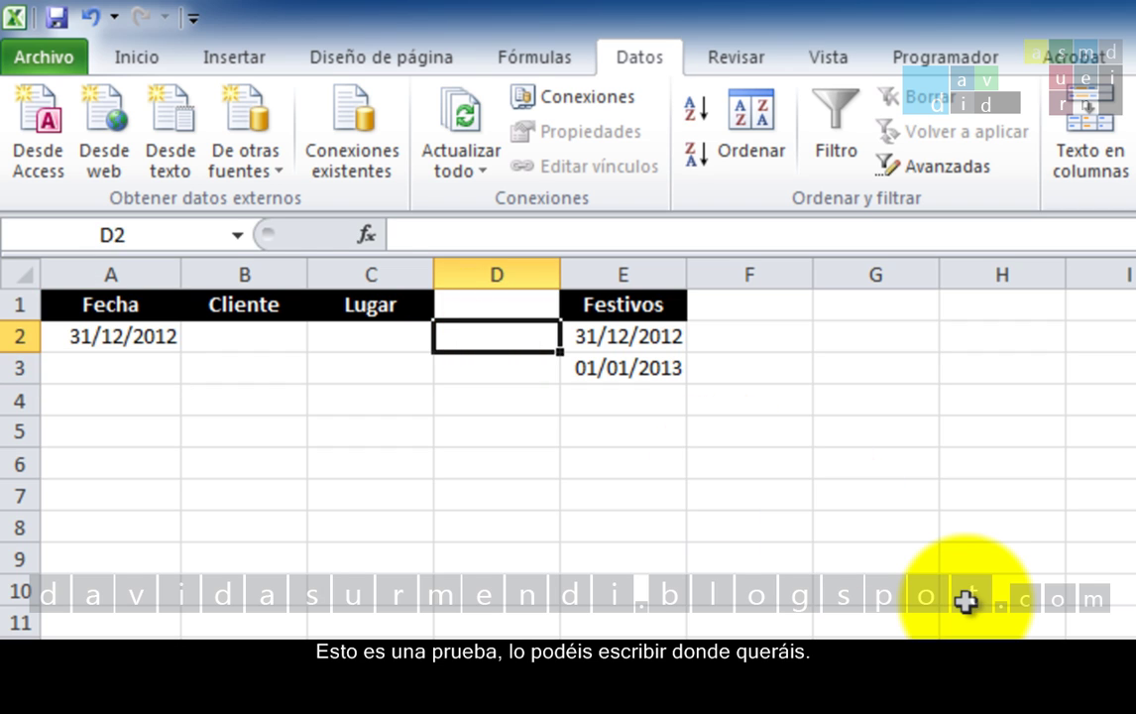
pyautogui.write('=')
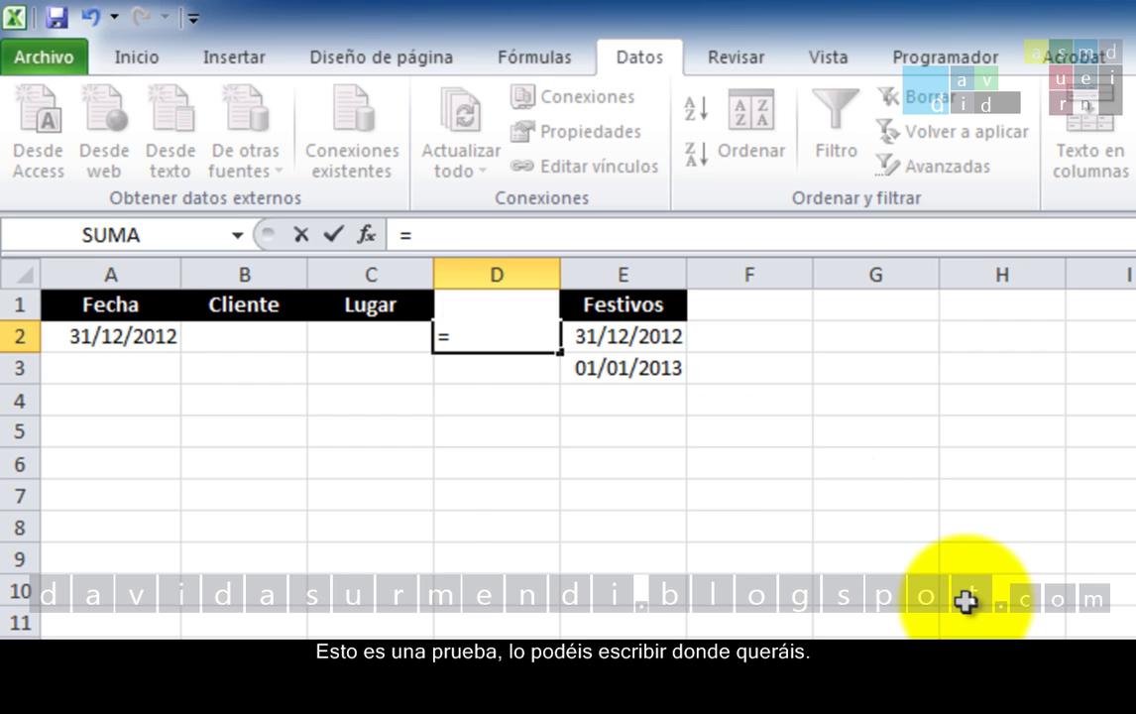
pyautogui.write('diase')
pyautogui.press('Tab')
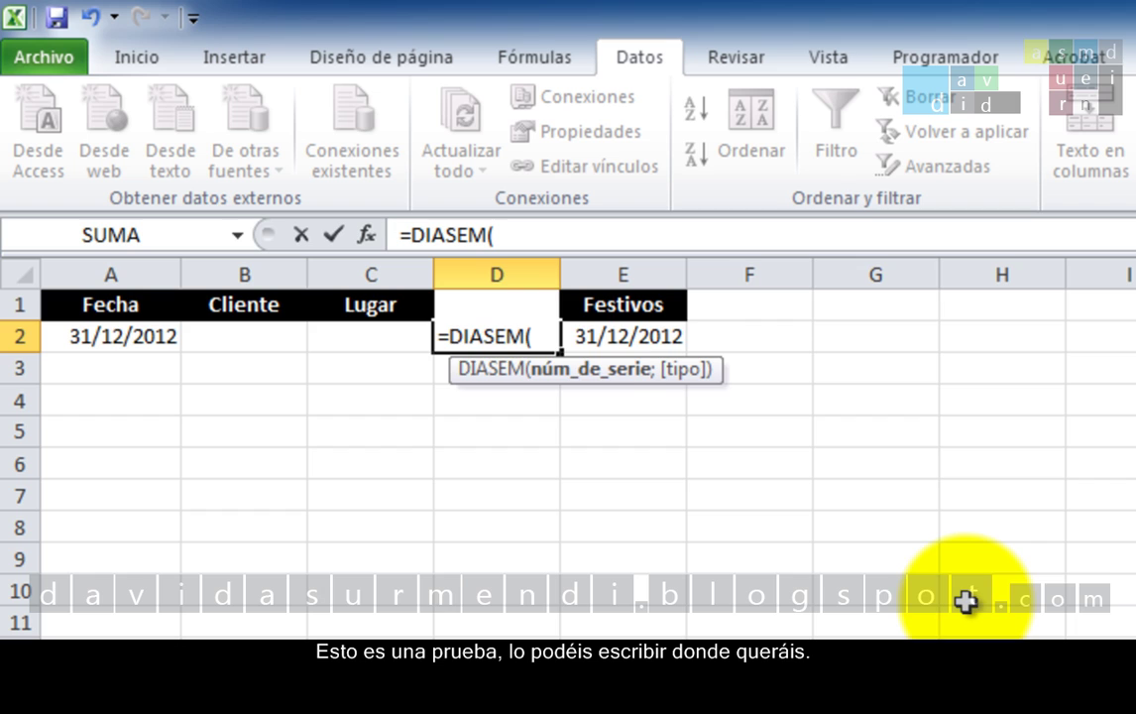
pyautogui.click(137, 335)
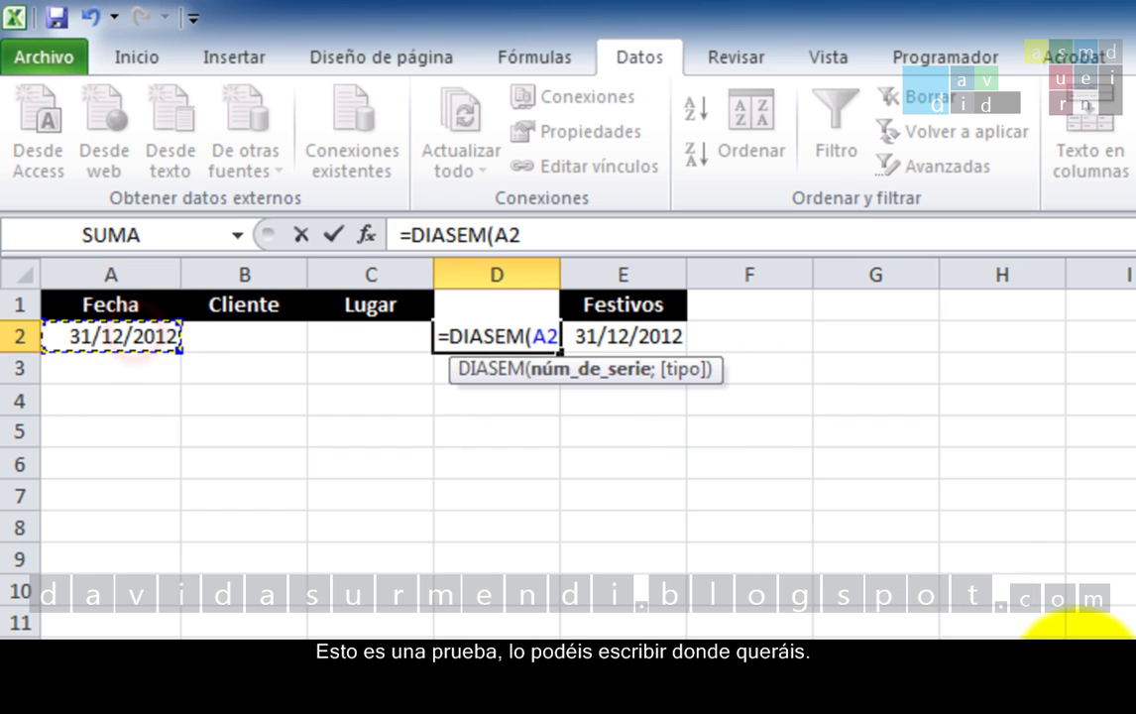
pyautogui.write(')')
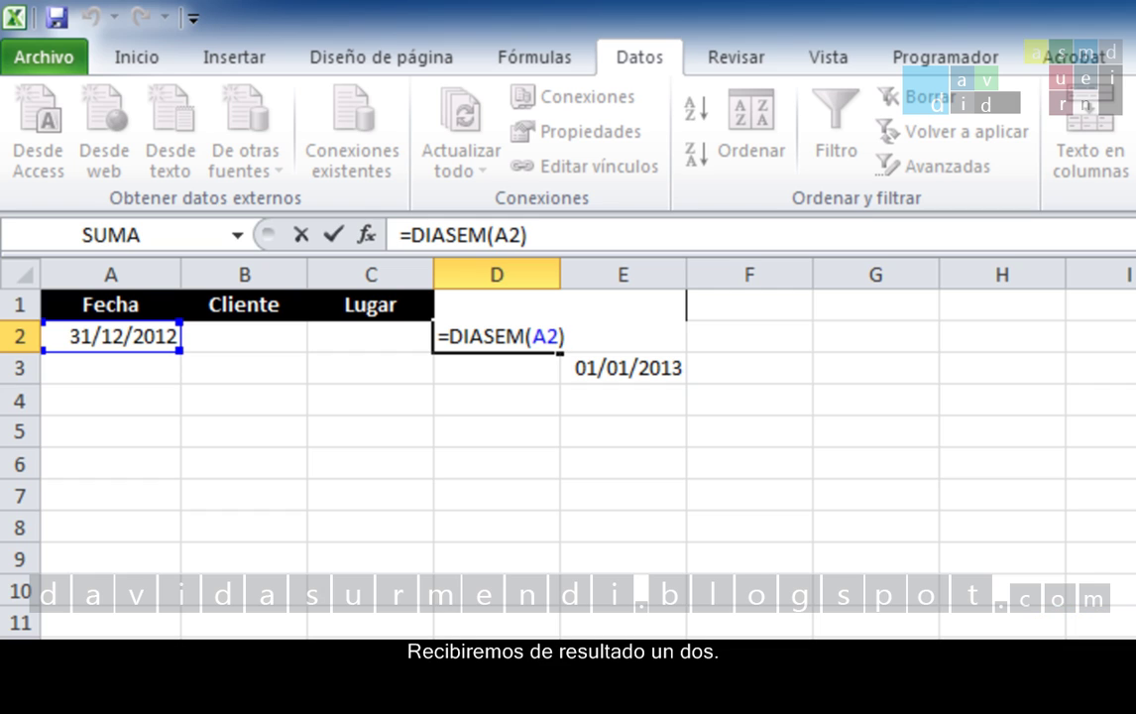
pyautogui.press('Return')
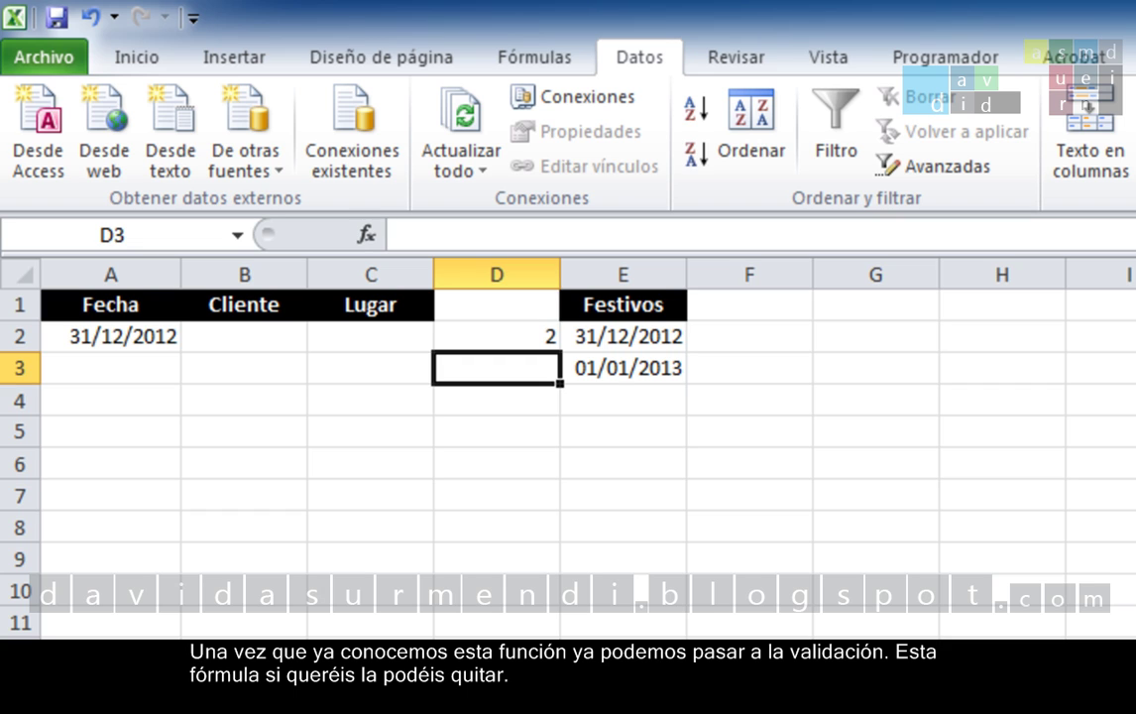
pyautogui.click(545, 336)
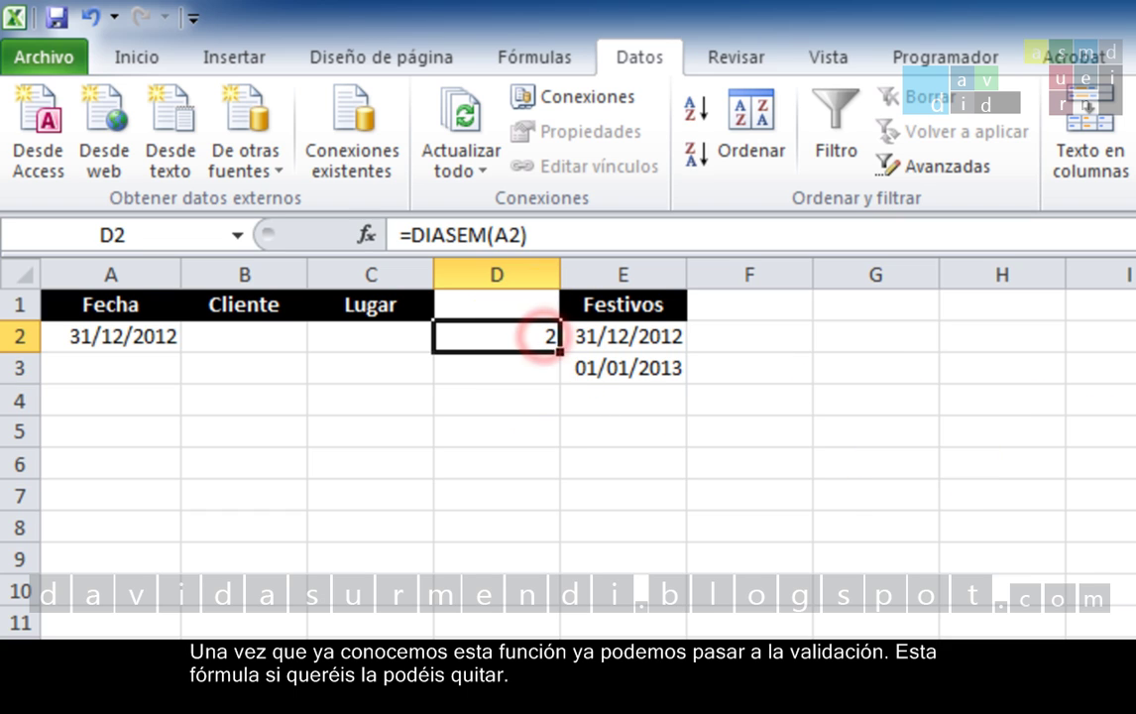
pyautogui.press('Delete')
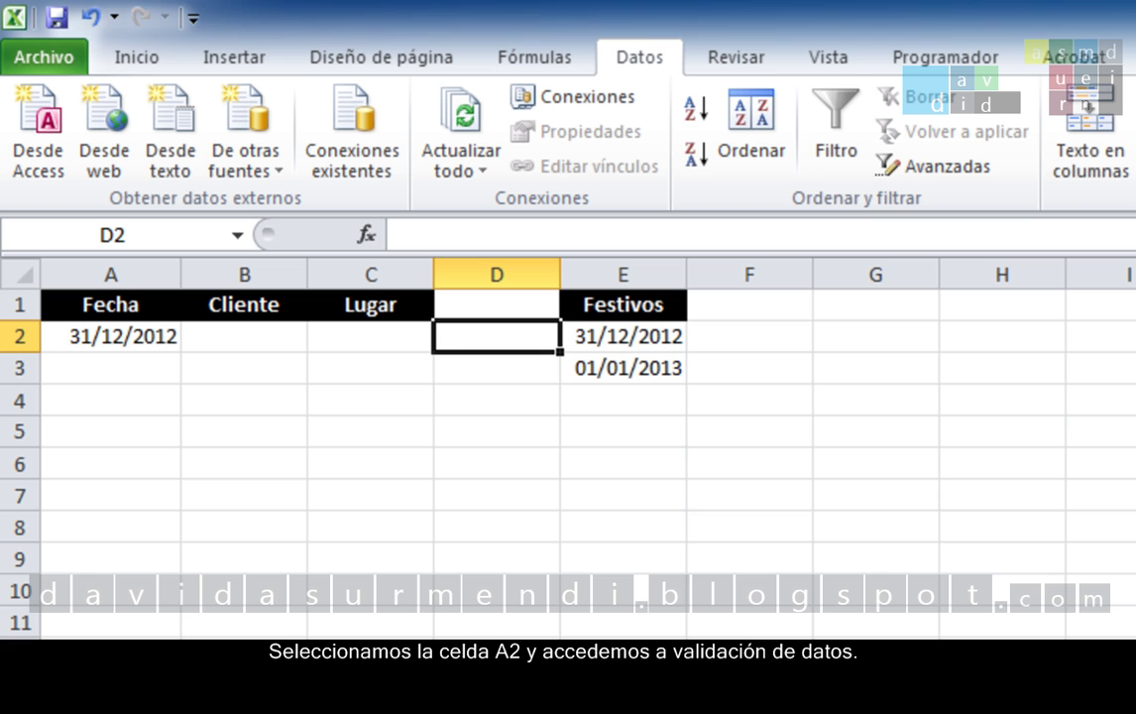
# Step: Start a data validation rule for cell A2 with the criterion type Personalizada
pyautogui.click(147, 335)
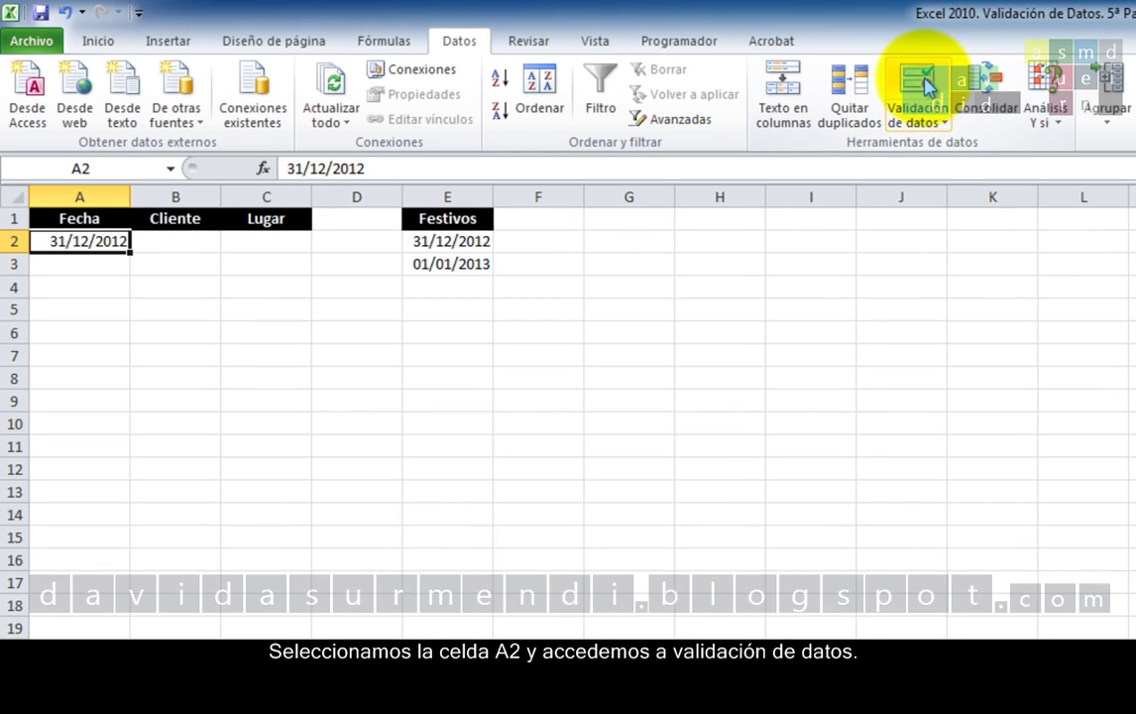
pyautogui.click(922, 89)
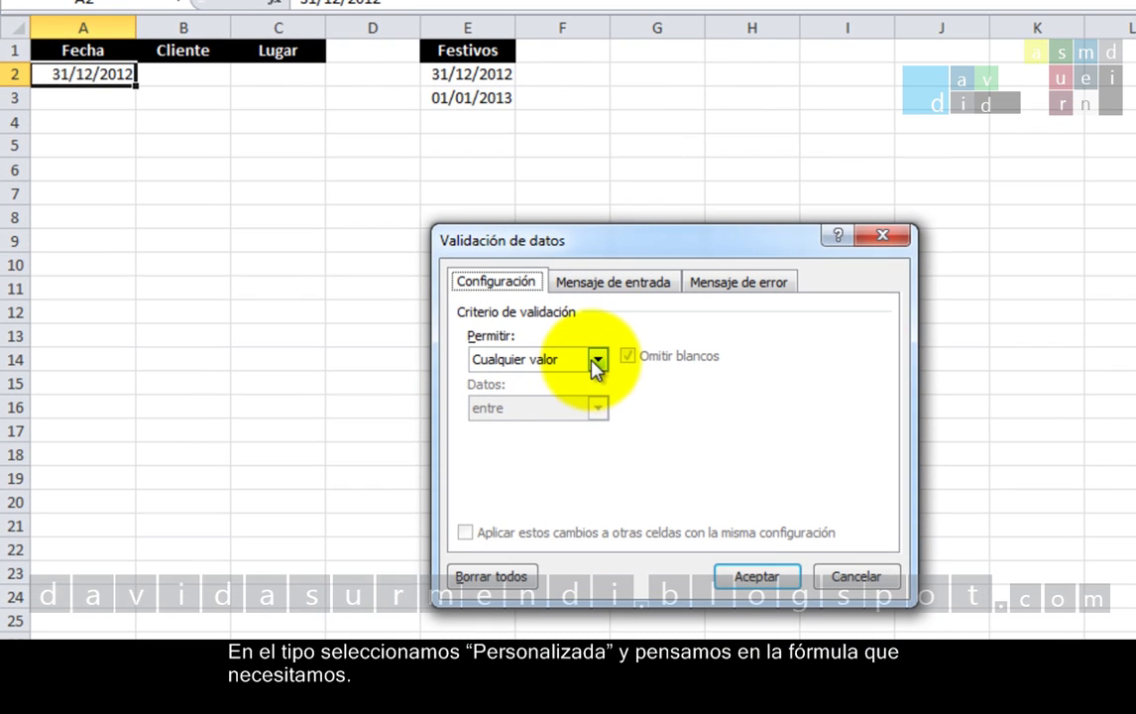
pyautogui.click(596, 371)
pyautogui.click(595, 490)
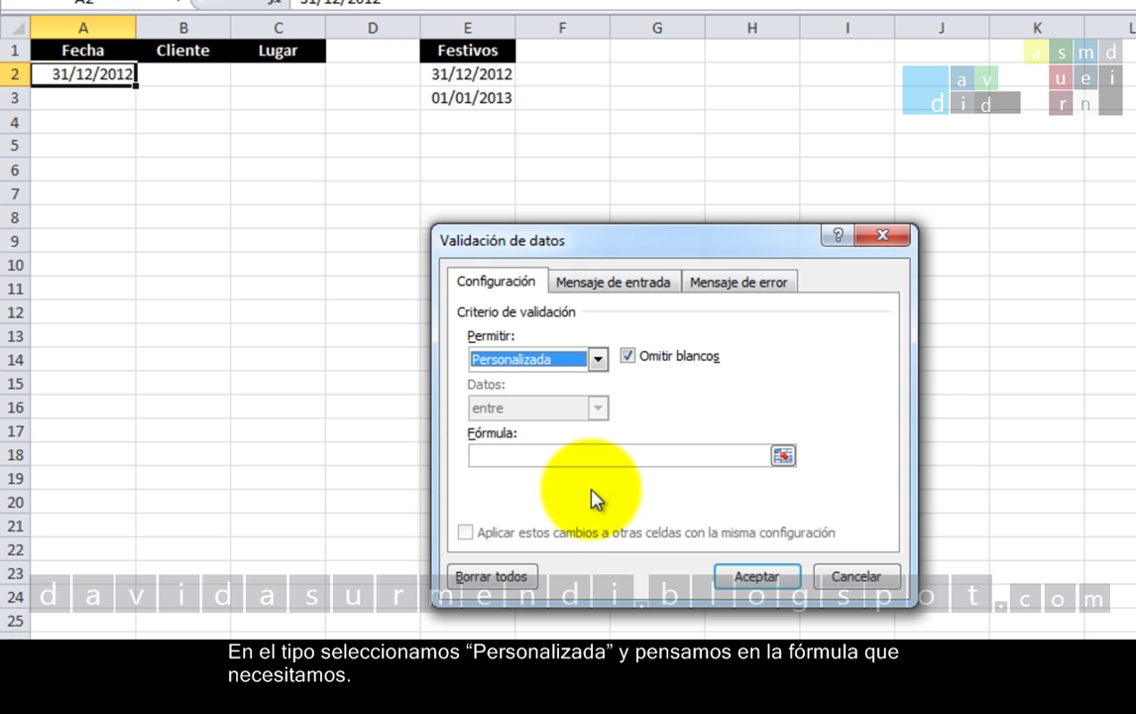
# Step: Enter =Y(DIASEM(A2);DIASEM(A2)<>1) as the custom validation formula
pyautogui.click(550, 456)
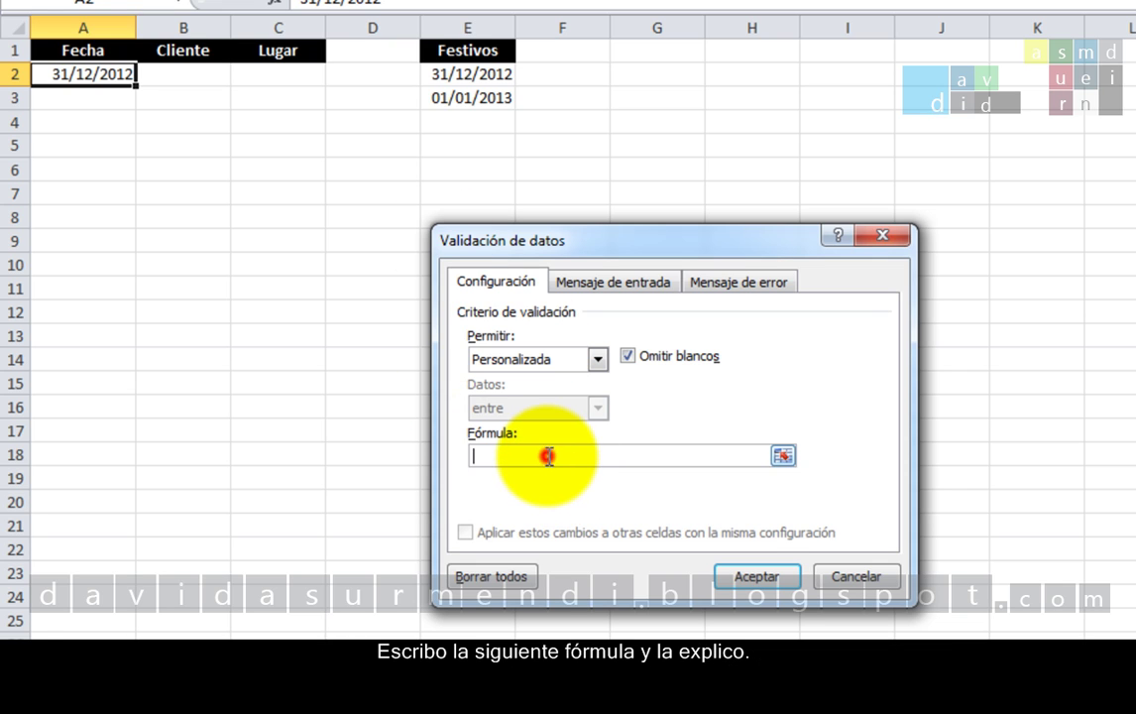
pyautogui.write('=Y')
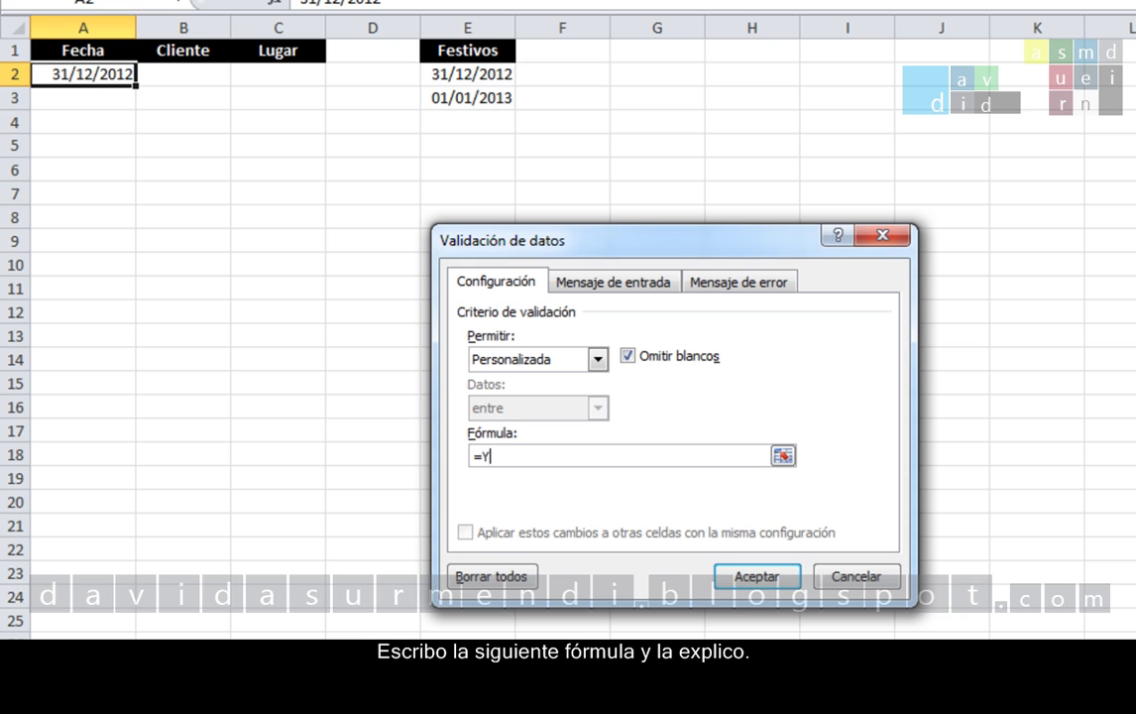
pyautogui.write('(DIASEM(A2')
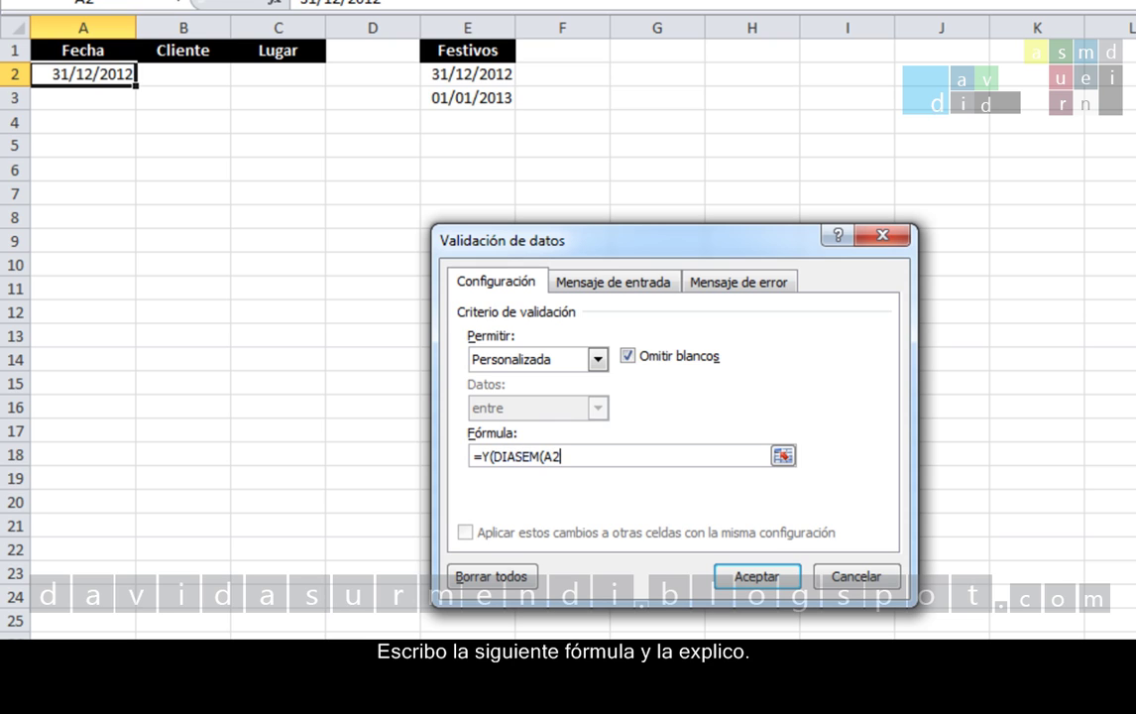
pyautogui.write(');DIASEM(a2')
pyautogui.press('BackSpace')
pyautogui.press('BackSpace')
pyautogui.write('A')
pyautogui.write('2')
pyautogui.write(')')
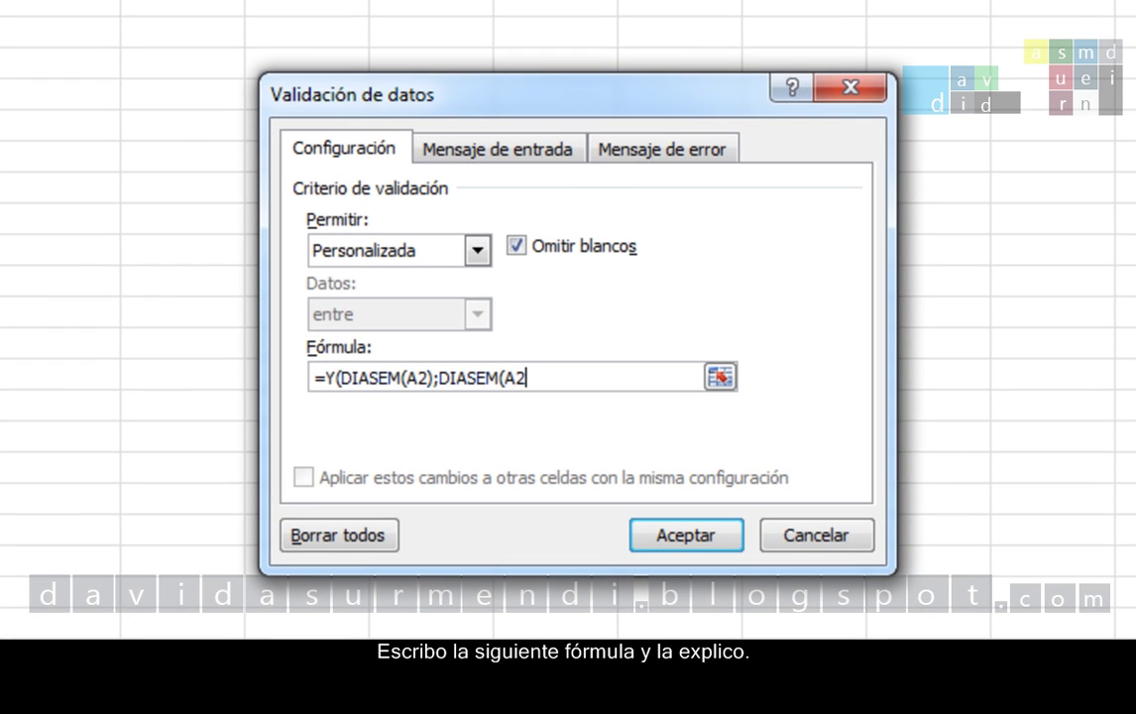
pyautogui.write('<>1)')
# Step: Add the comparison <>7 to the first DIASEM(A2) condition in the validation formula
pyautogui.click(436, 378)
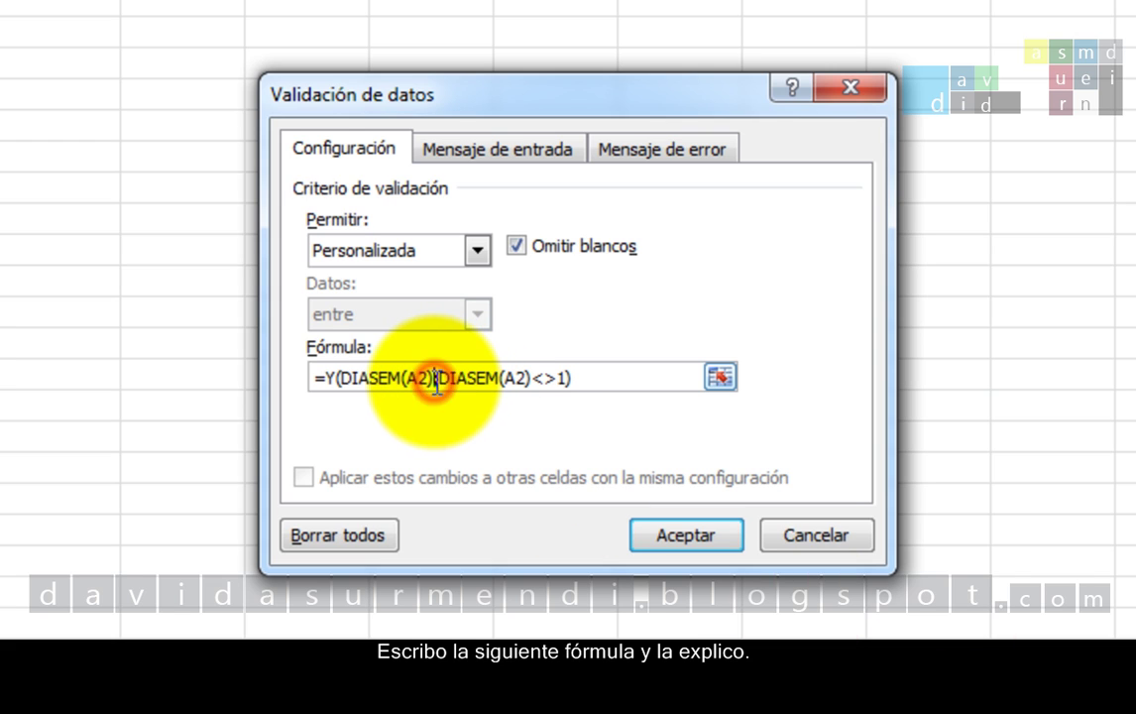
pyautogui.write('<>')
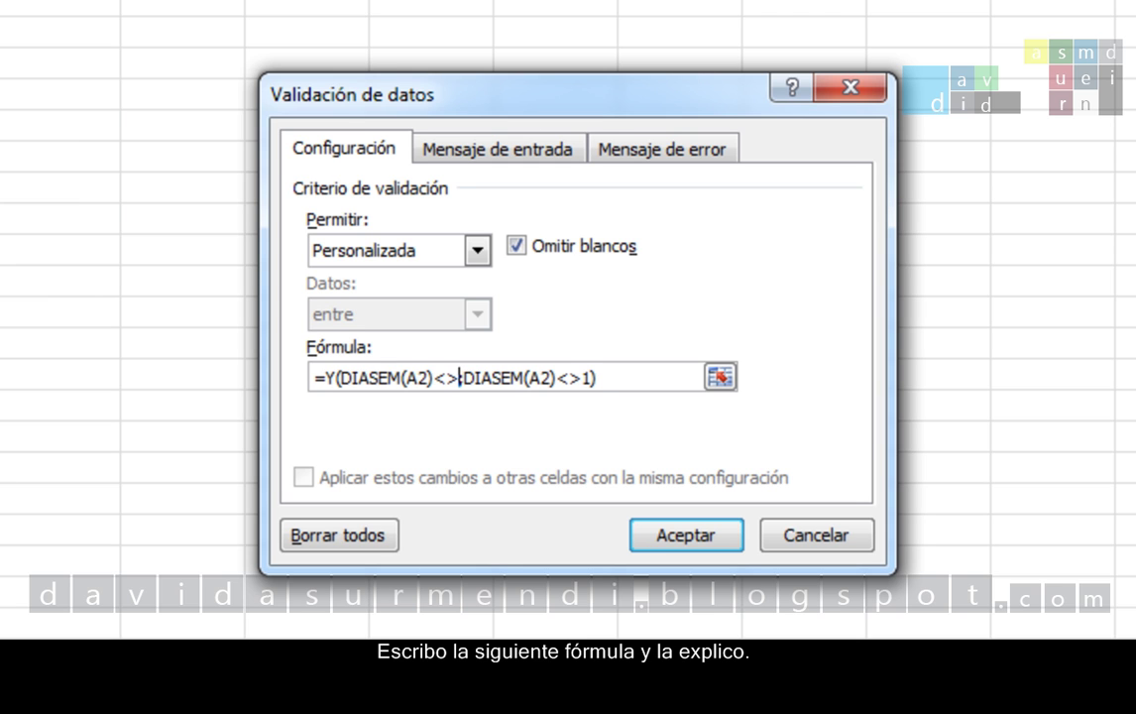
pyautogui.write('7')
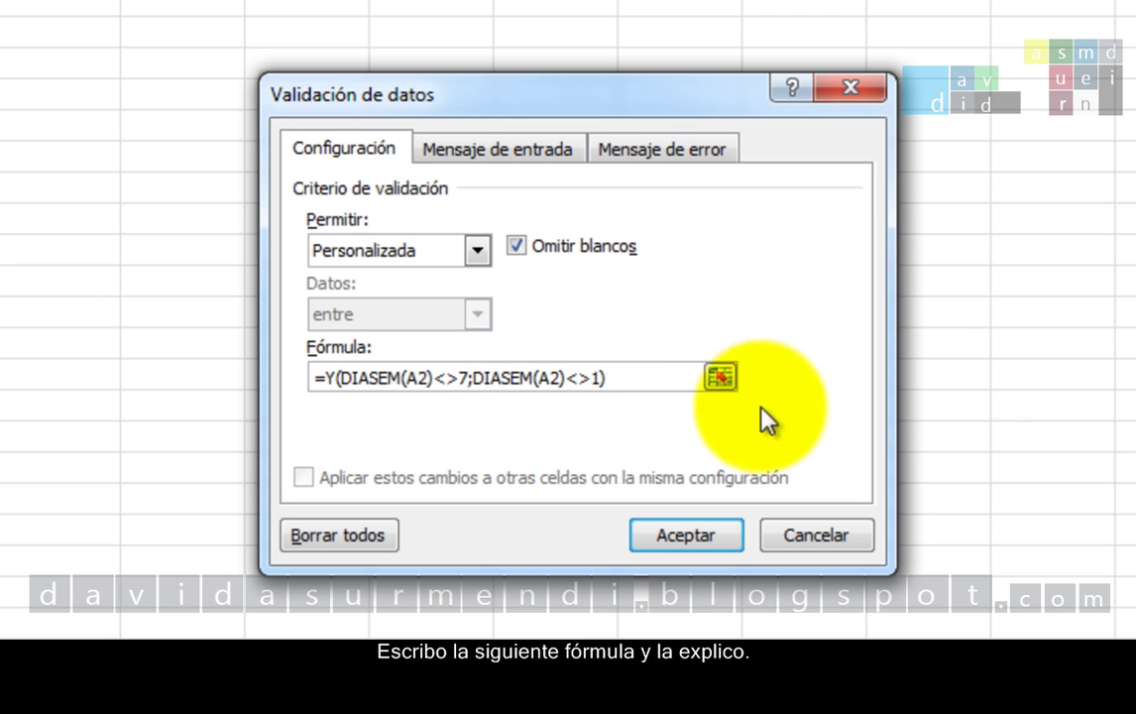
pyautogui.click(659, 377)
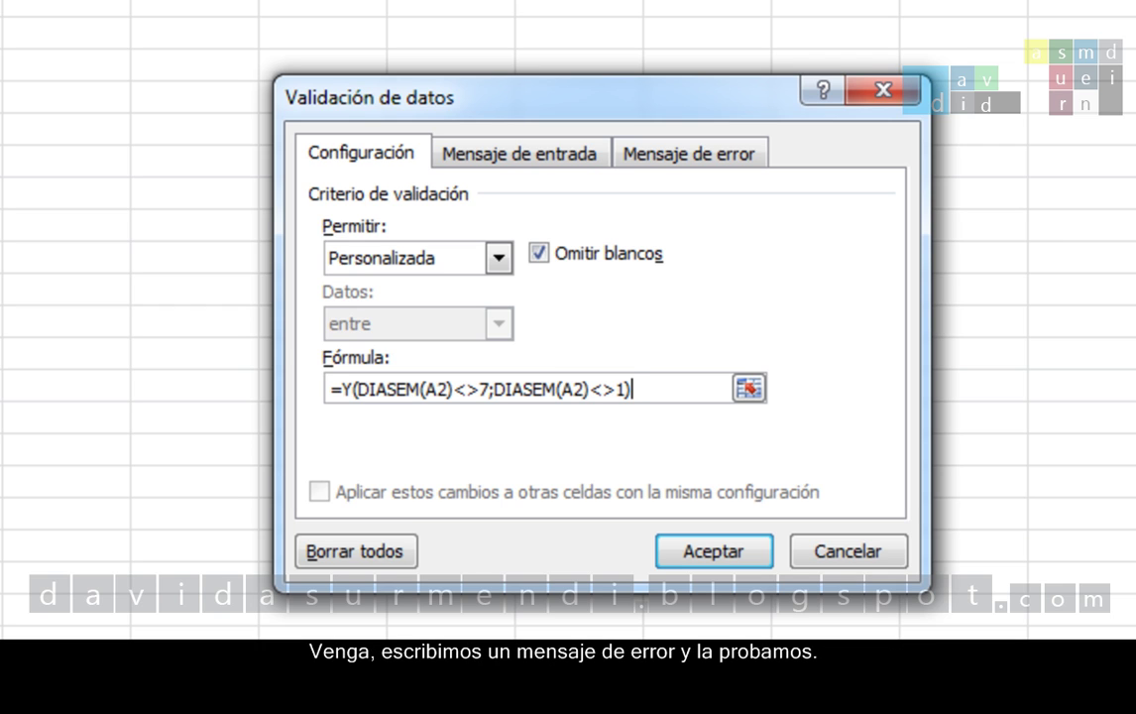
# Step: Set the error alert title to "Fecha Errónea" with the message "No se dan citas para días festivos." and apply the validation rule
pyautogui.click(712, 162)
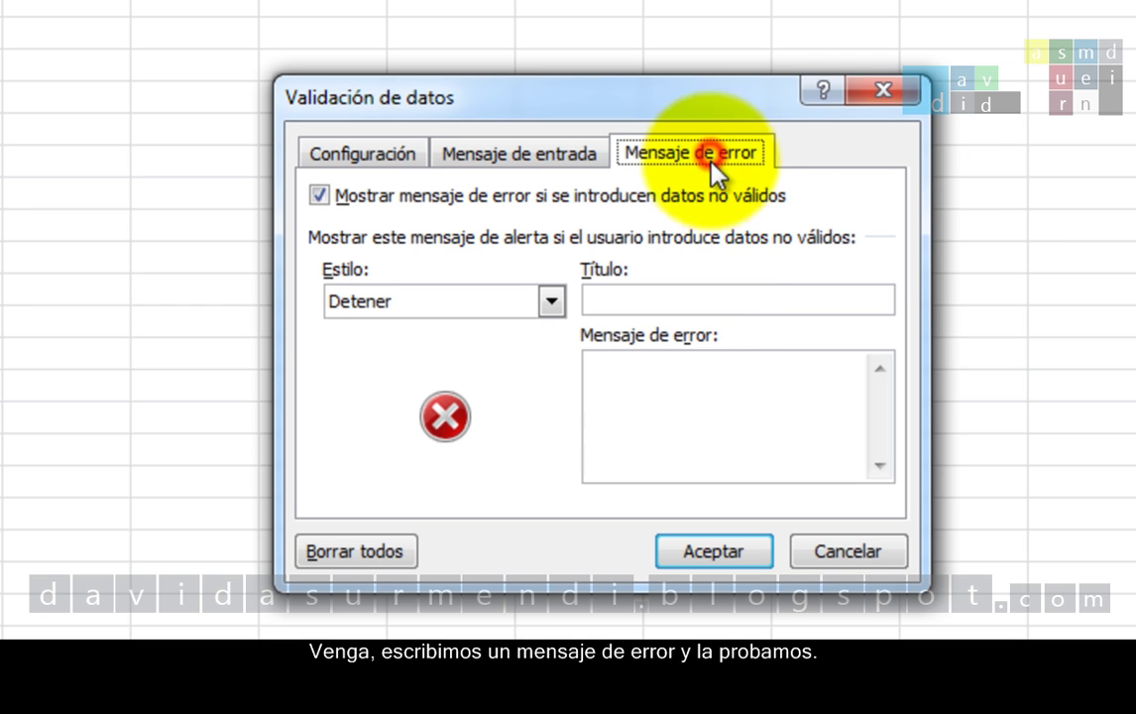
pyautogui.click(684, 307)
pyautogui.write('Fecha Errónea')
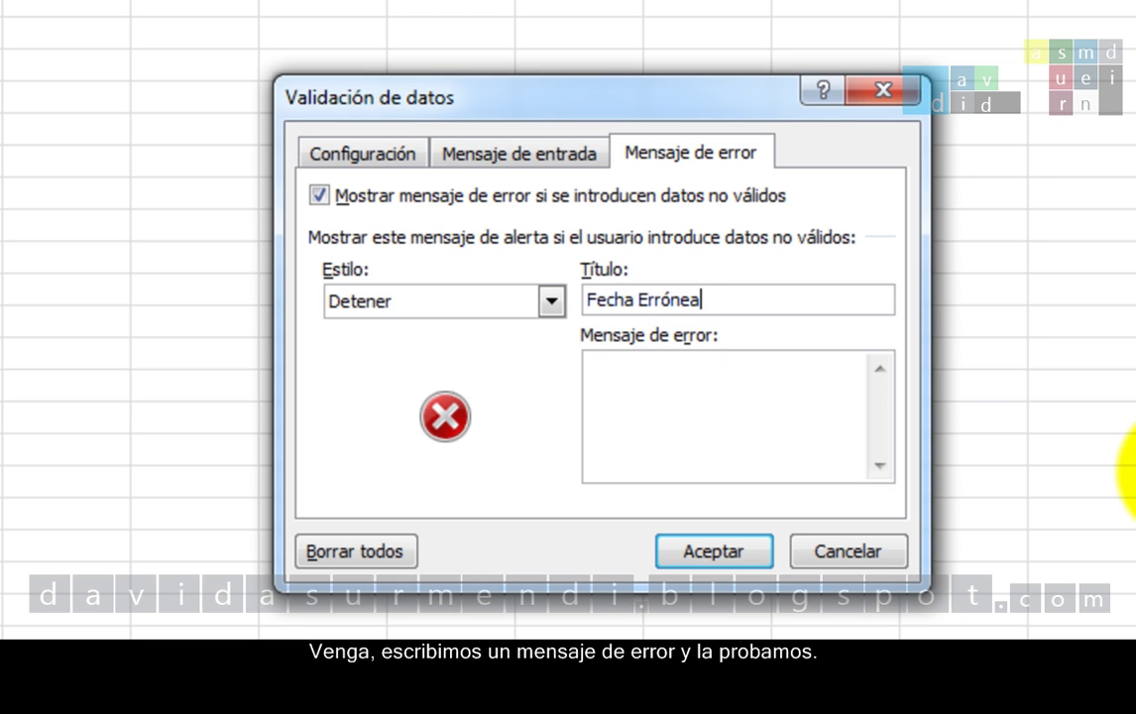
pyautogui.press('Tab')
pyautogui.write('No se dan c')
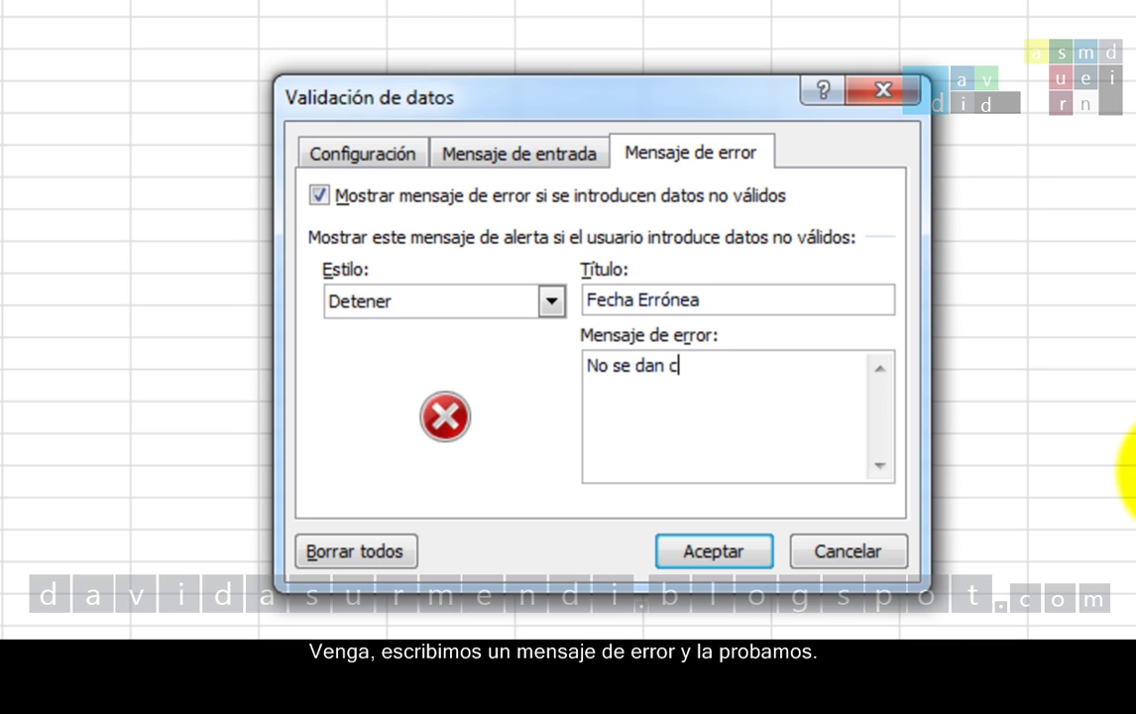
pyautogui.write('itas para días festivos.')
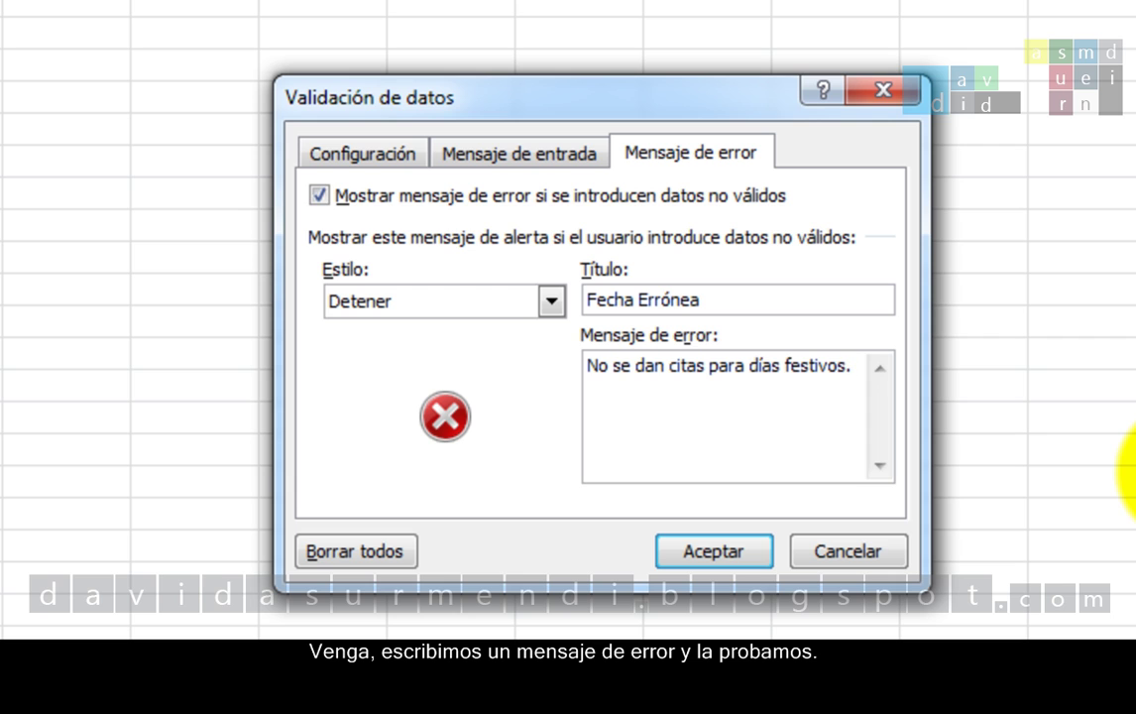
pyautogui.click(320, 155)
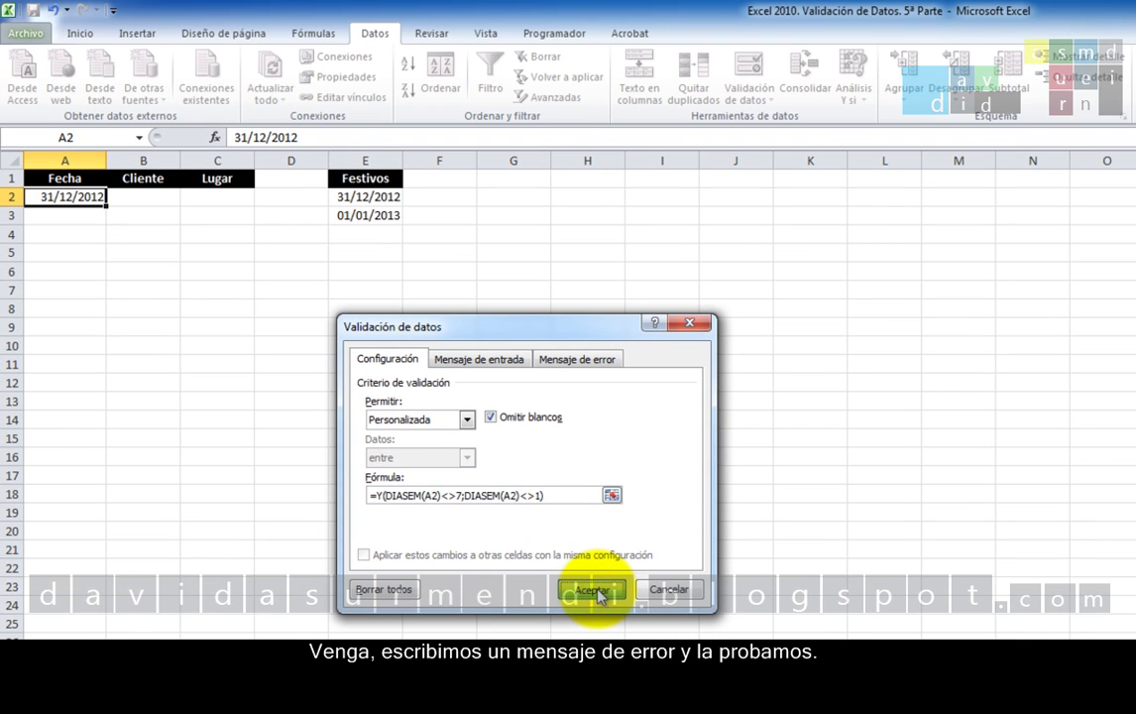
pyautogui.click(593, 590)
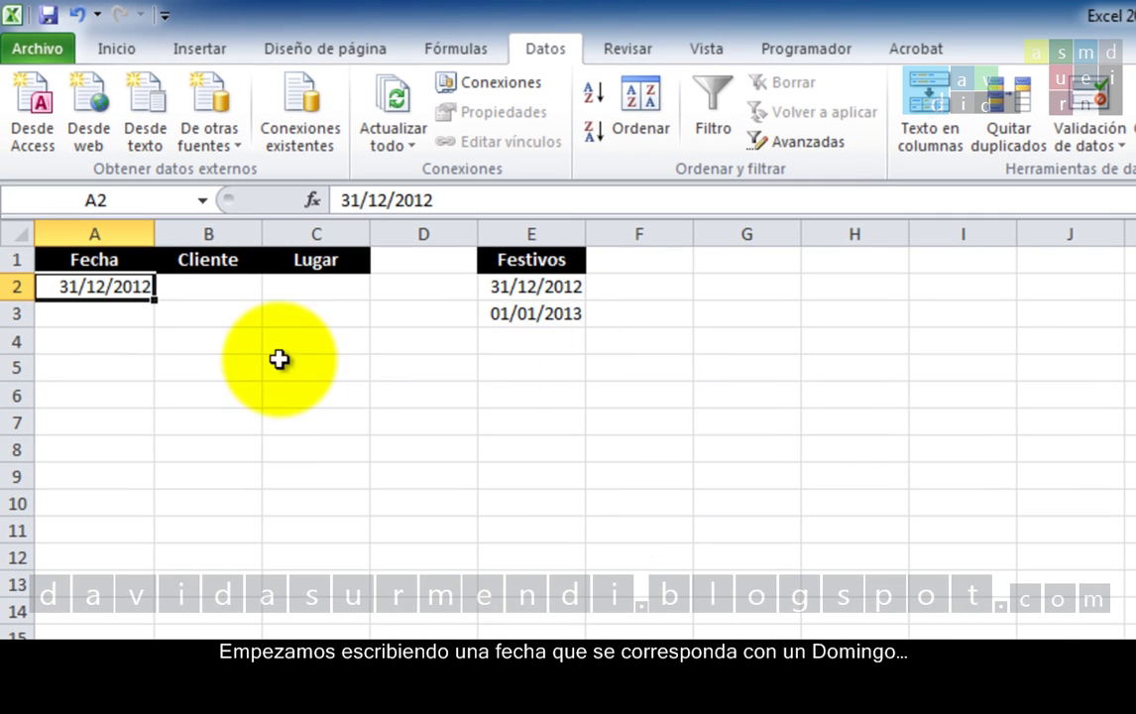
# Step: Test the validation by changing the date in cell A2 to the Sunday 30/12/2012
pyautogui.doubleClick(75, 288)
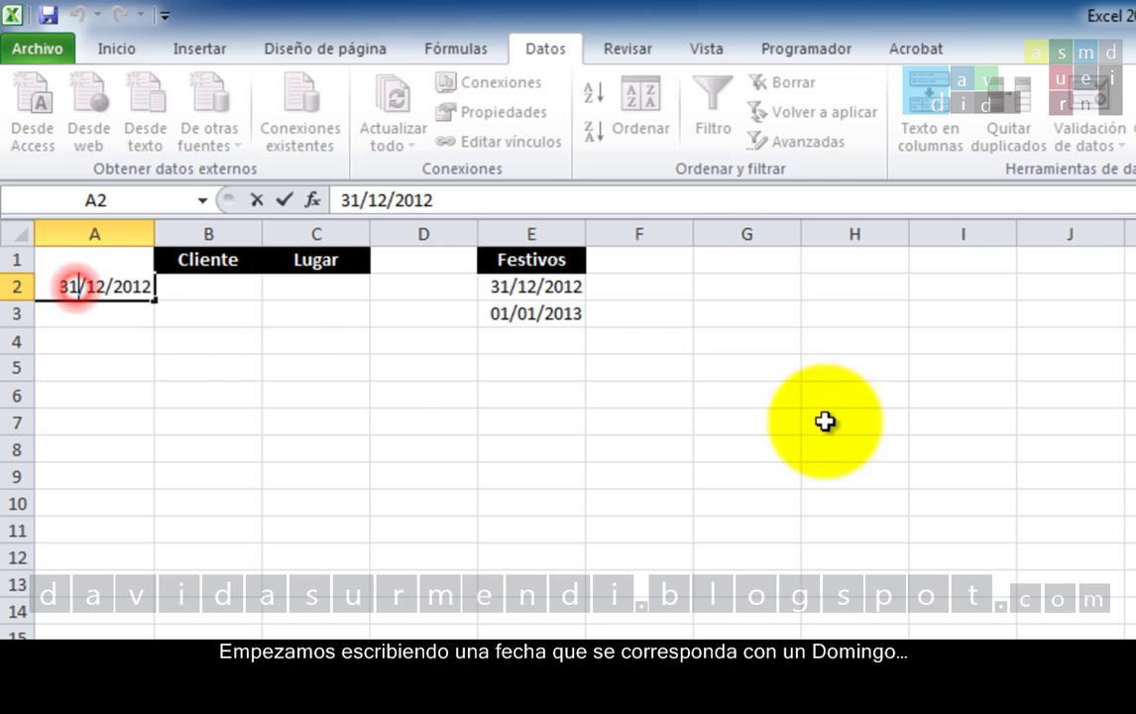
pyautogui.press('BackSpace')
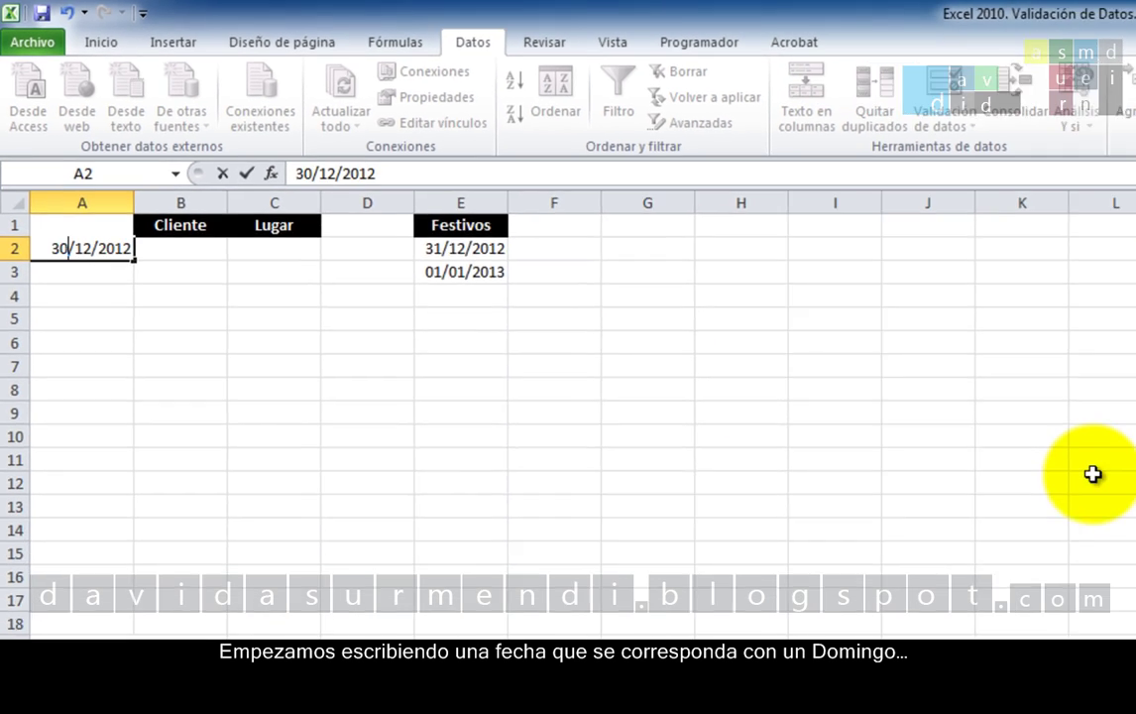
pyautogui.write('0')
pyautogui.press('Return')
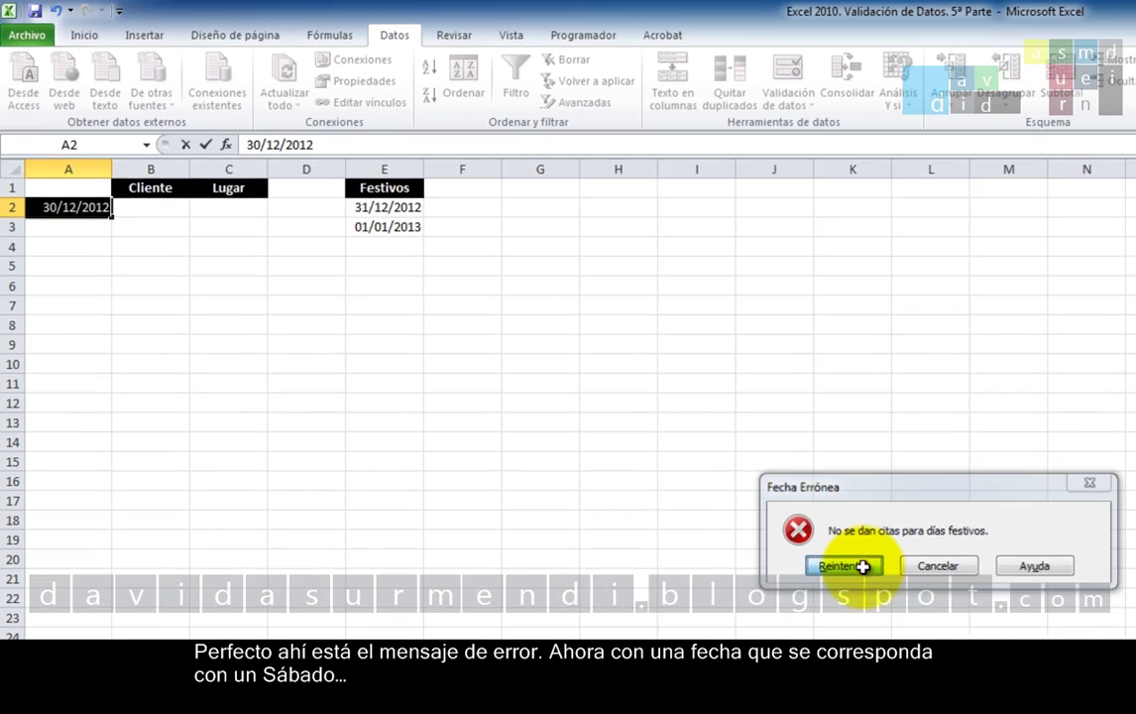
# Step: Retry the entry in cell A2 with the Saturday date 29/12/2012
pyautogui.click(830, 544)
pyautogui.click(54, 202)
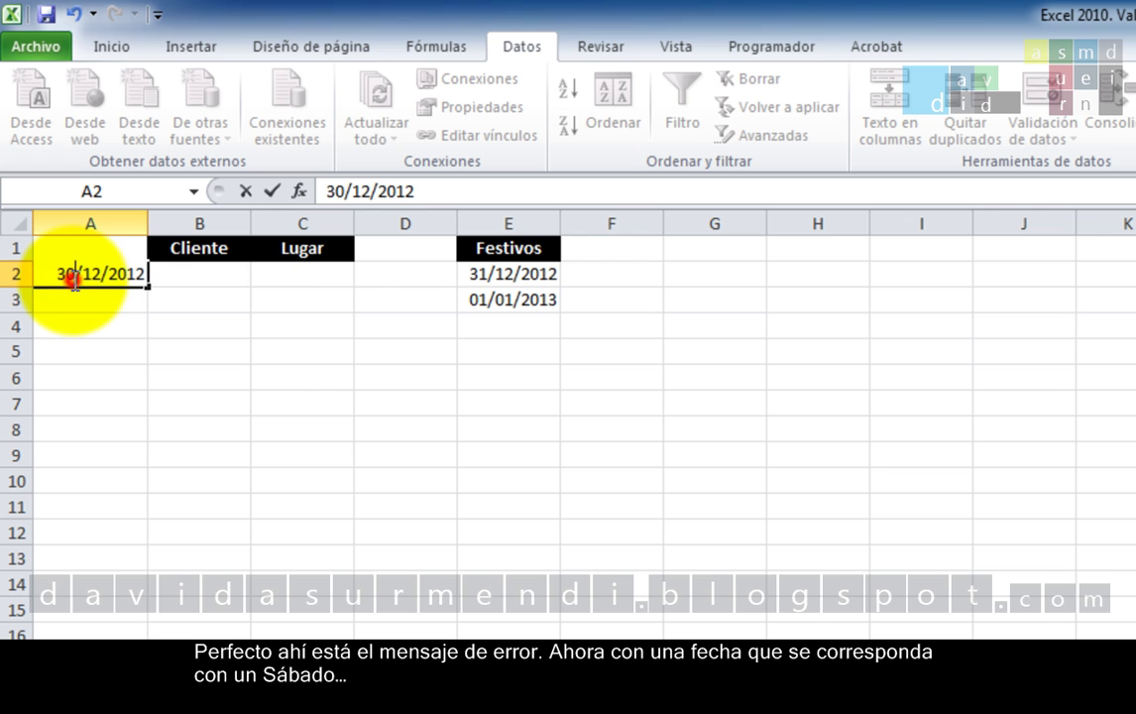
pyautogui.press('BackSpace')
pyautogui.press('BackSpace')
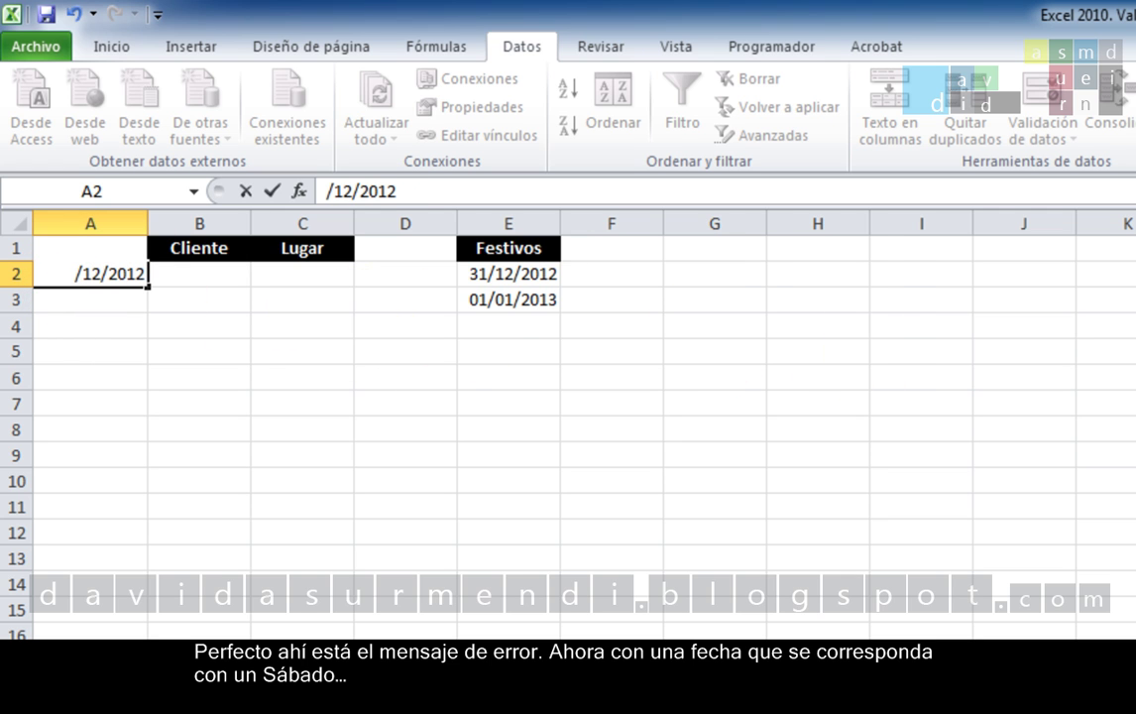
pyautogui.write('29')
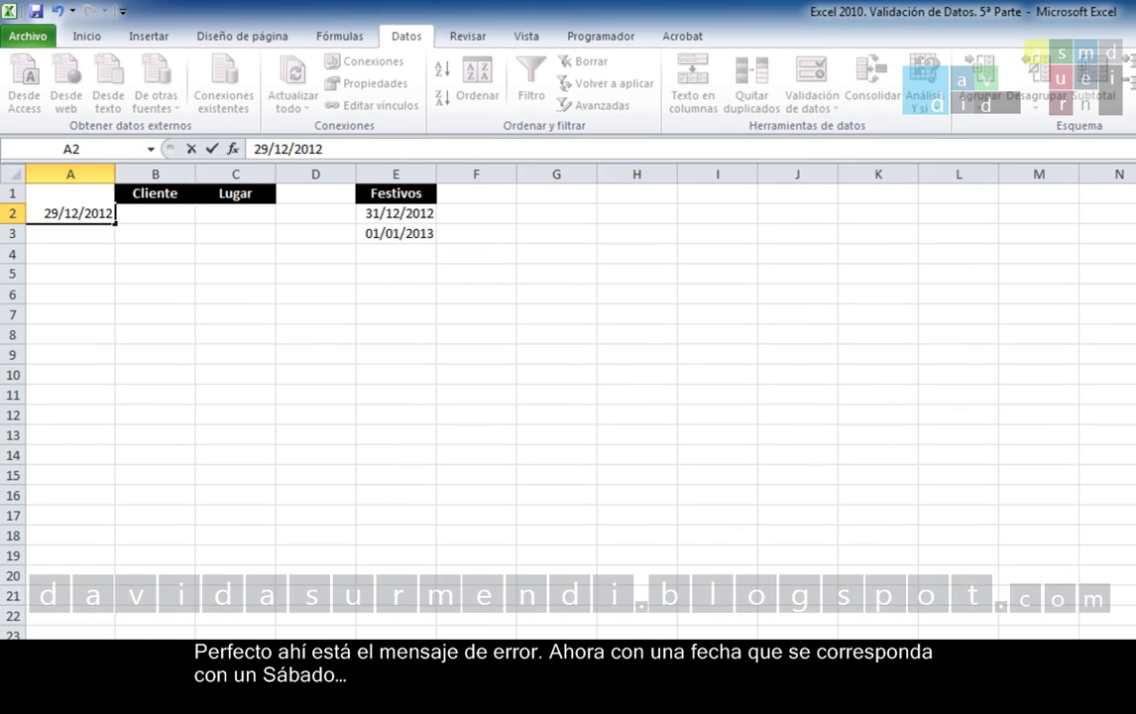
pyautogui.press('Return')
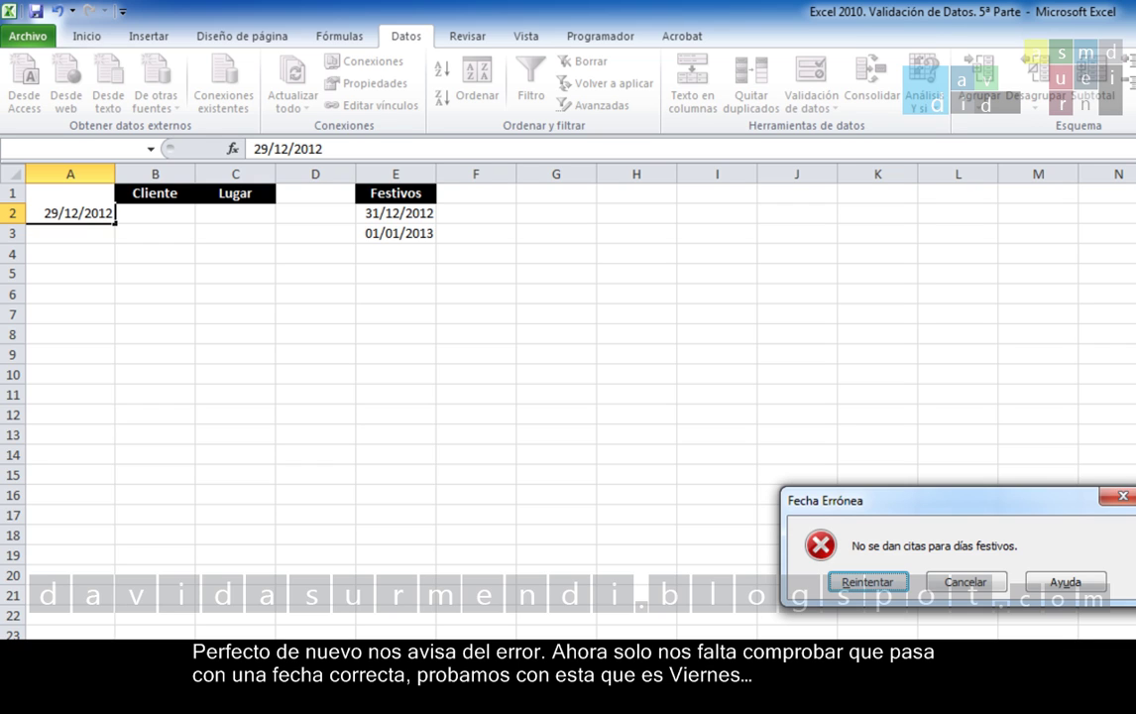
# Step: Retry the entry in cell A2 with the Friday date 28/12/2012
pyautogui.click(873, 587)
pyautogui.click(55, 214)
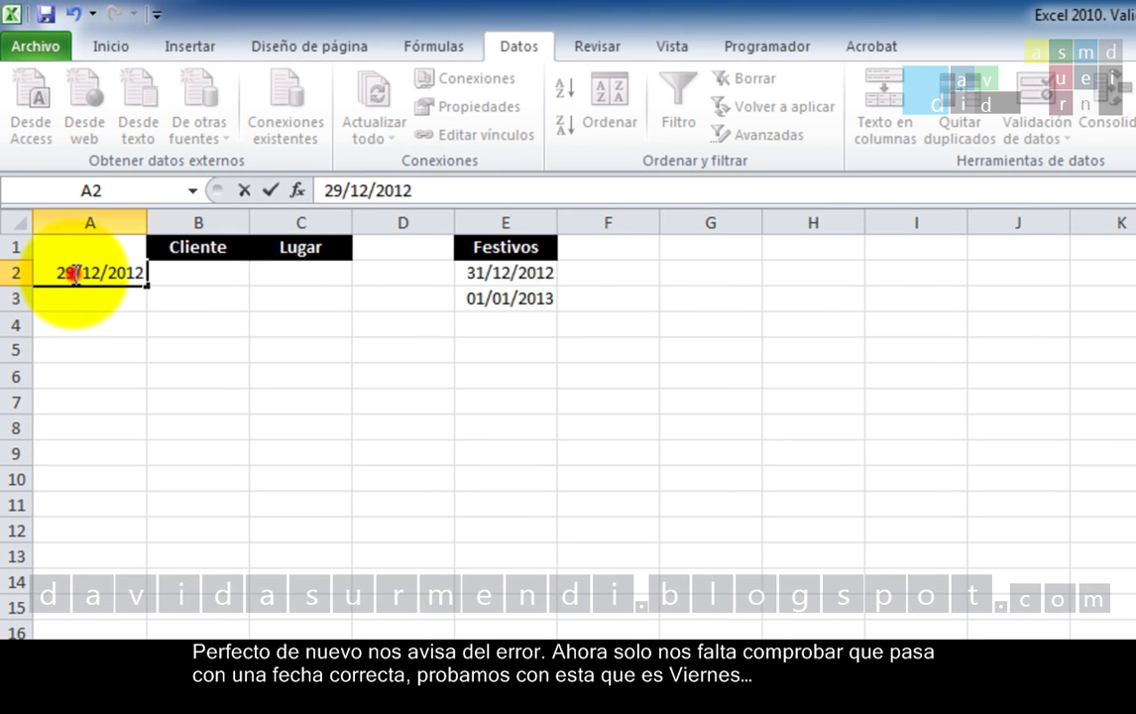
pyautogui.press('BackSpace')
pyautogui.write('8')
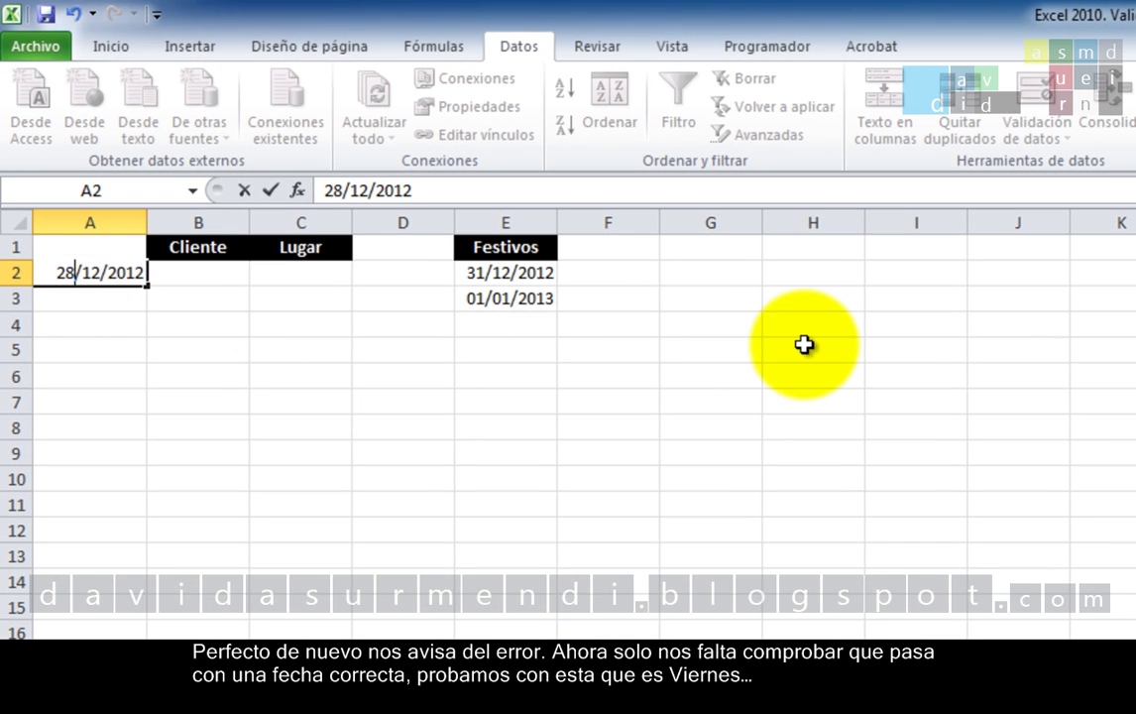
pyautogui.press('Return')
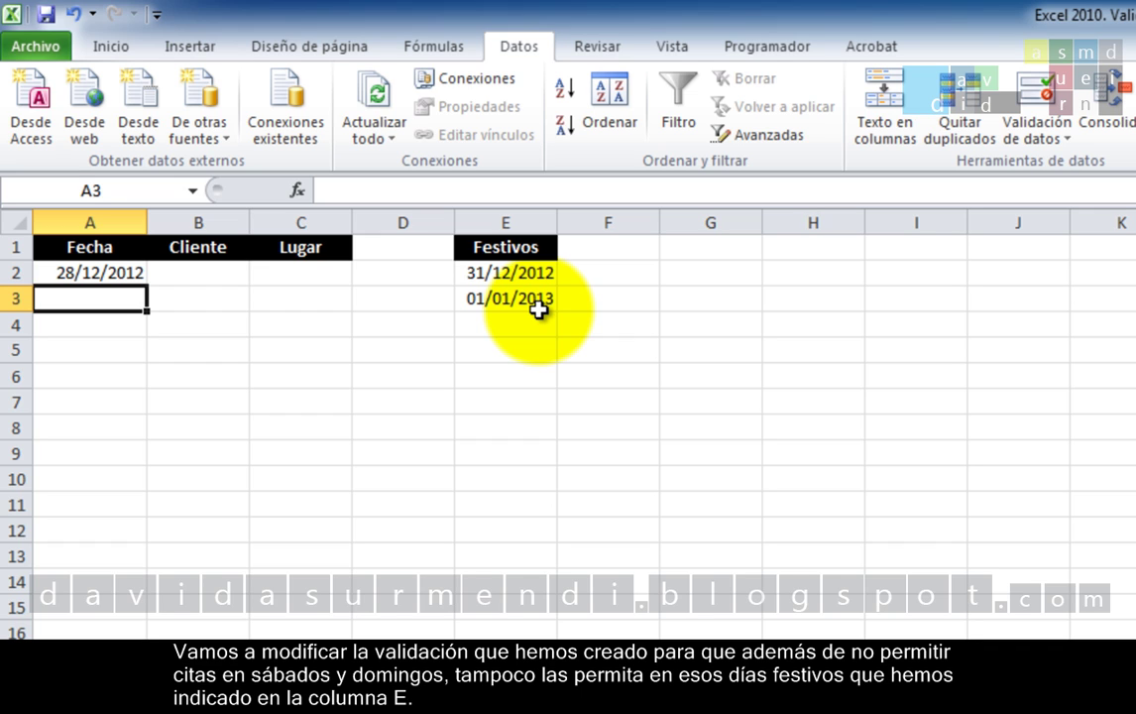
# Step: Edit cell A2's validation formula, starting a third CONTAR.SI condition inside the Y function after DIASEM(A2)<>1
pyautogui.click(100, 268)
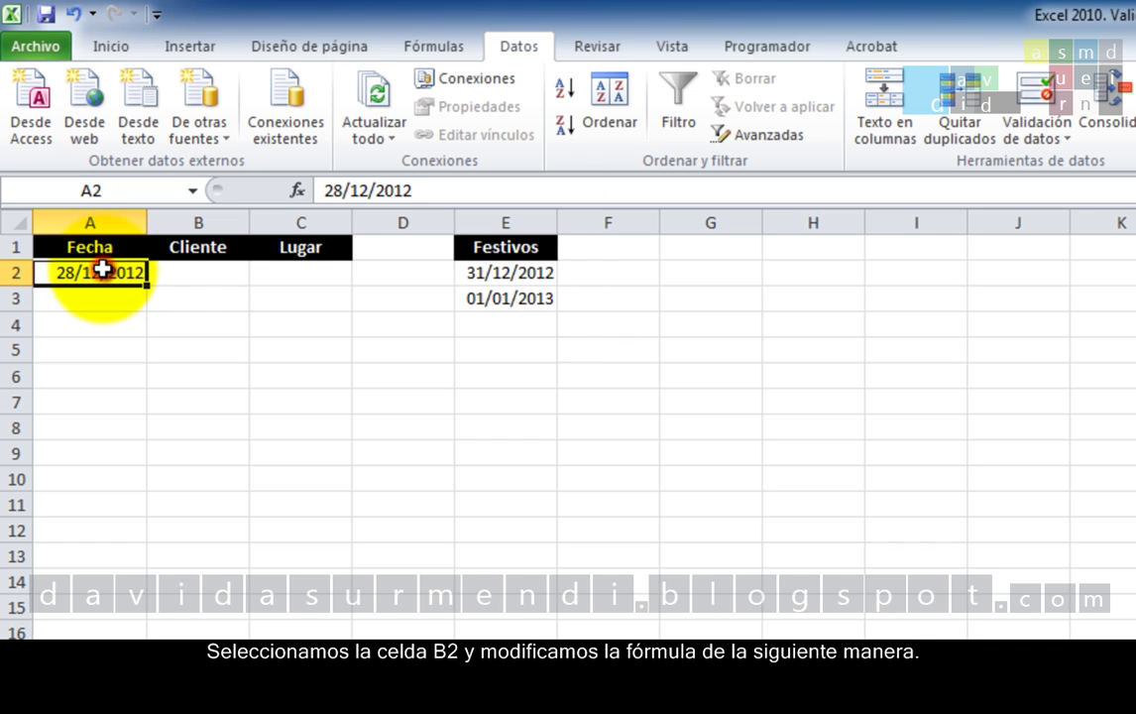
pyautogui.click(1046, 89)
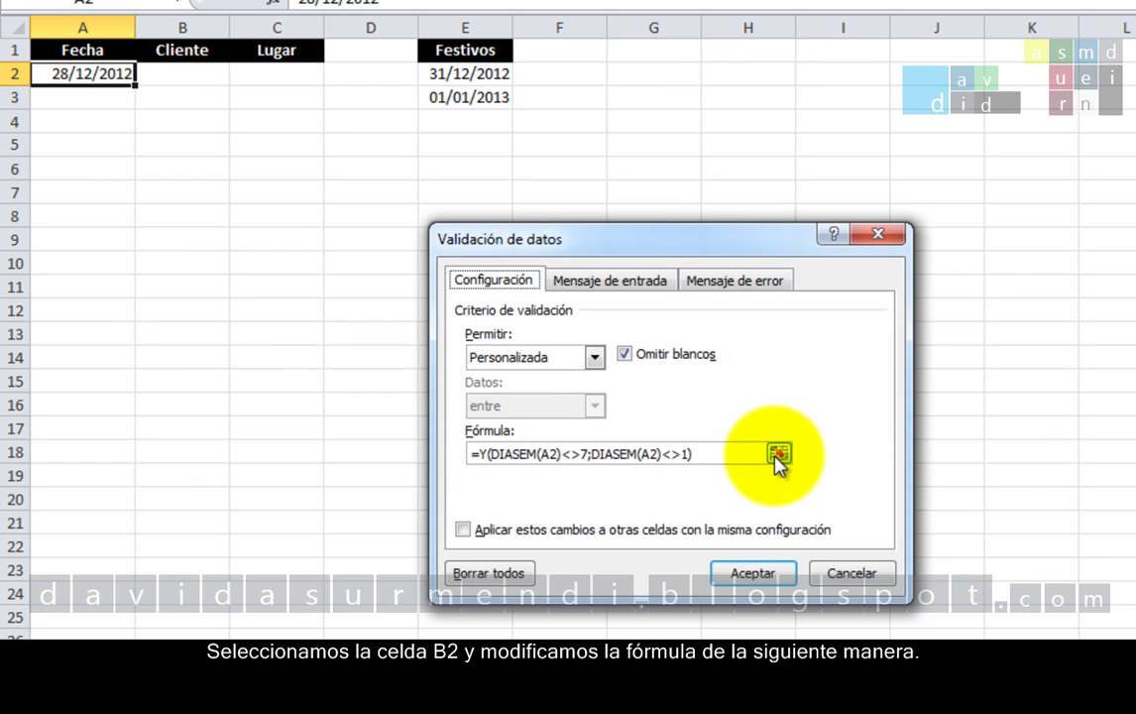
pyautogui.click(779, 453)
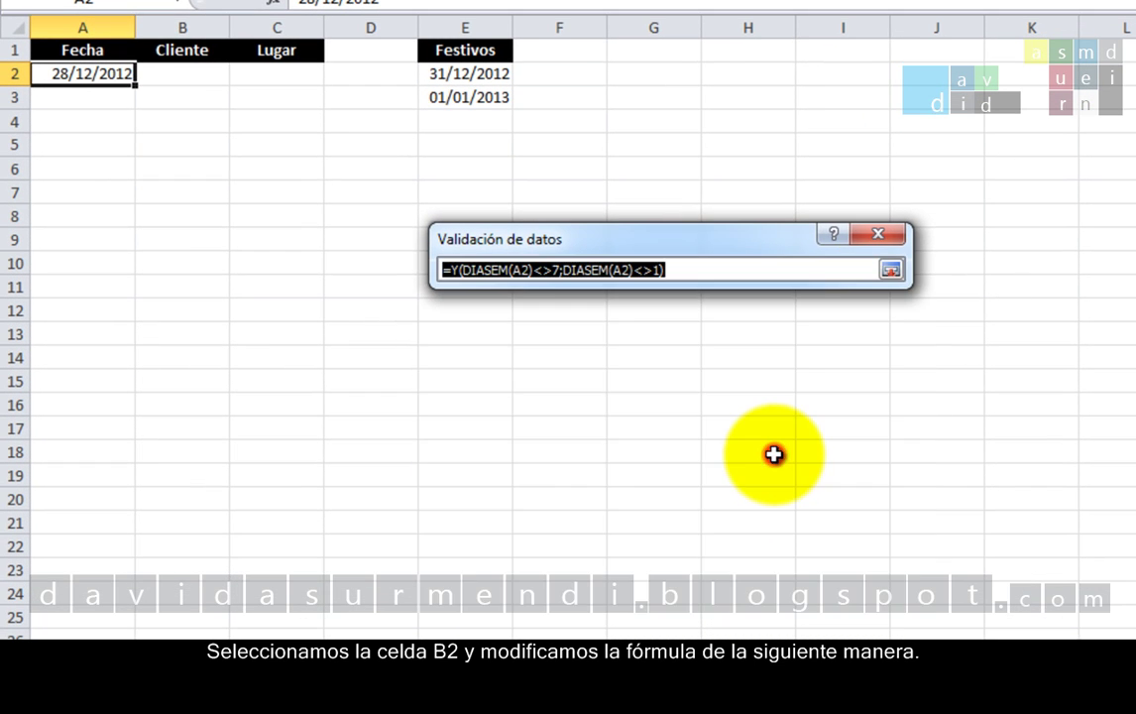
pyautogui.click(685, 269)
pyautogui.click(661, 269)
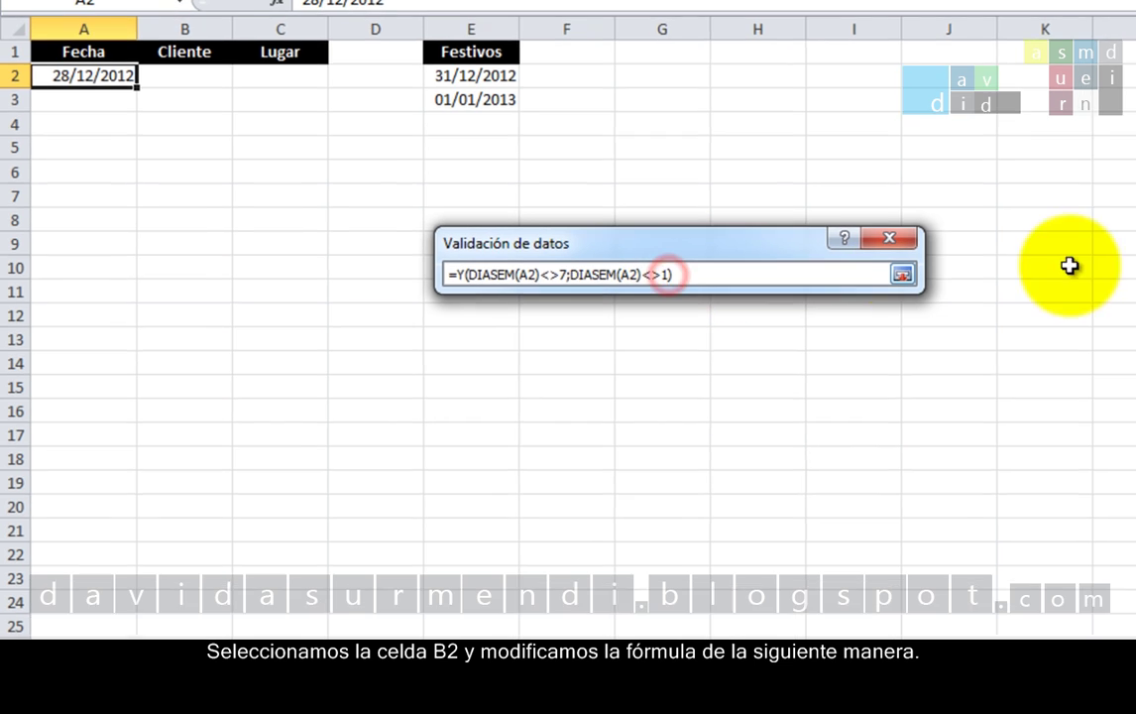
pyautogui.write(';')
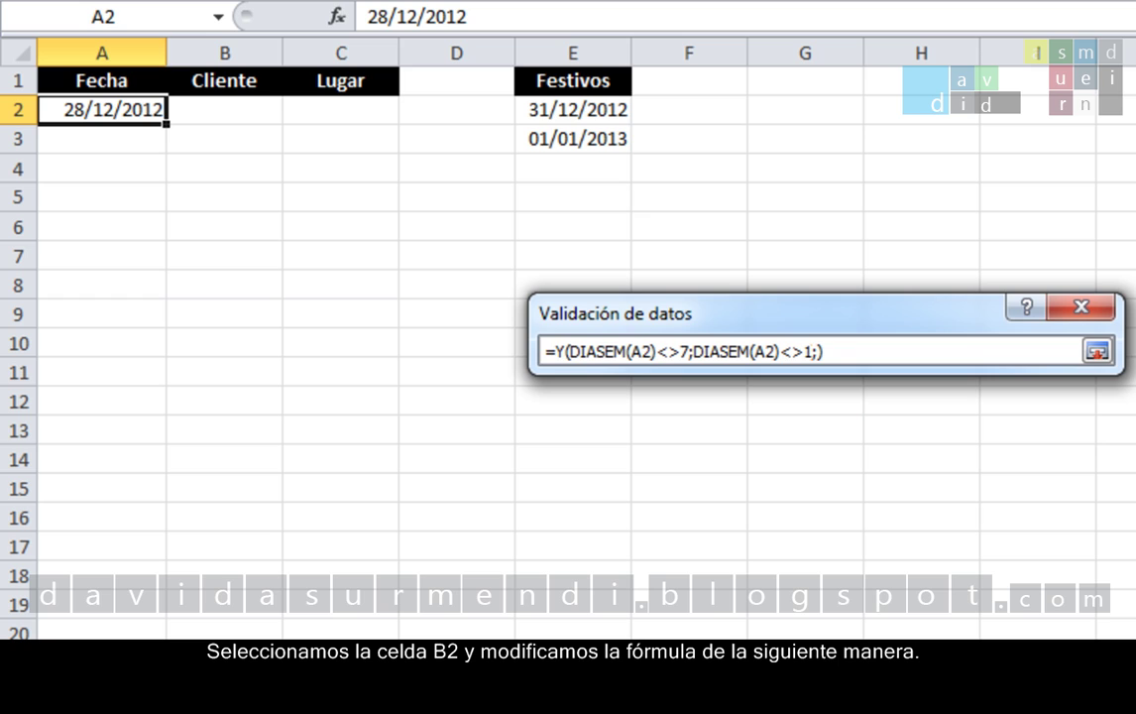
pyautogui.write('CONTR')
pyautogui.press('BackSpace')
pyautogui.write('AR.SI(')
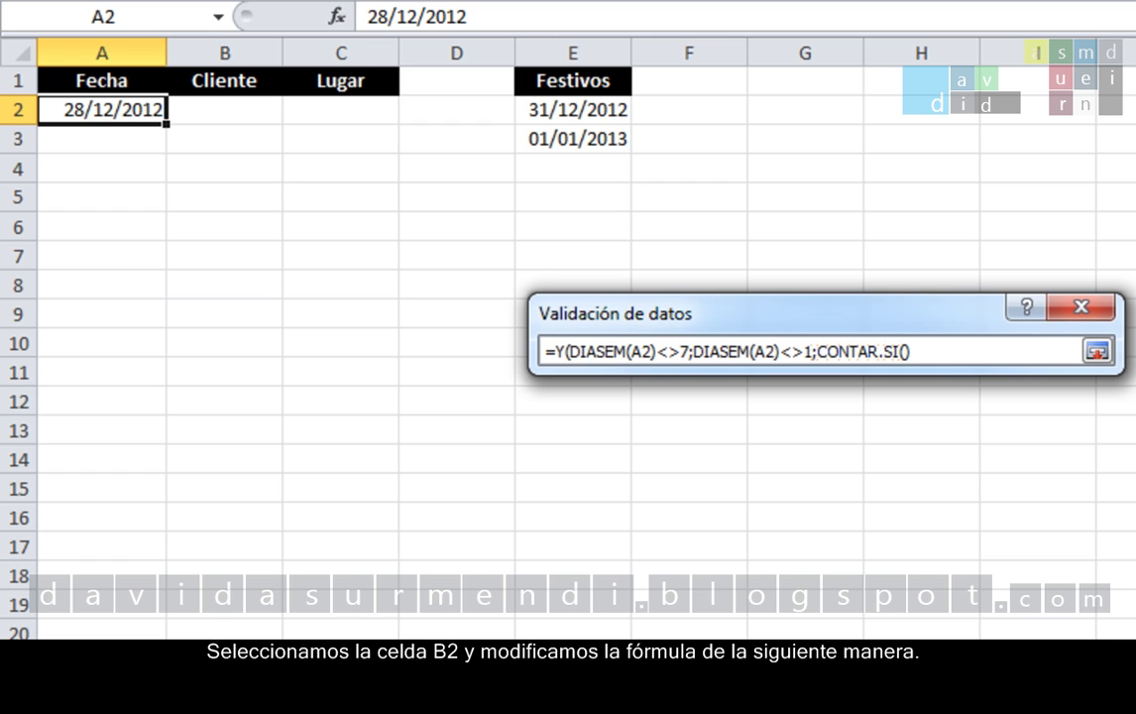
# Step: Complete the third condition as CONTAR.SI(E:E;A2)=0, close the Y function and apply the validation rule
pyautogui.click(608, 51)
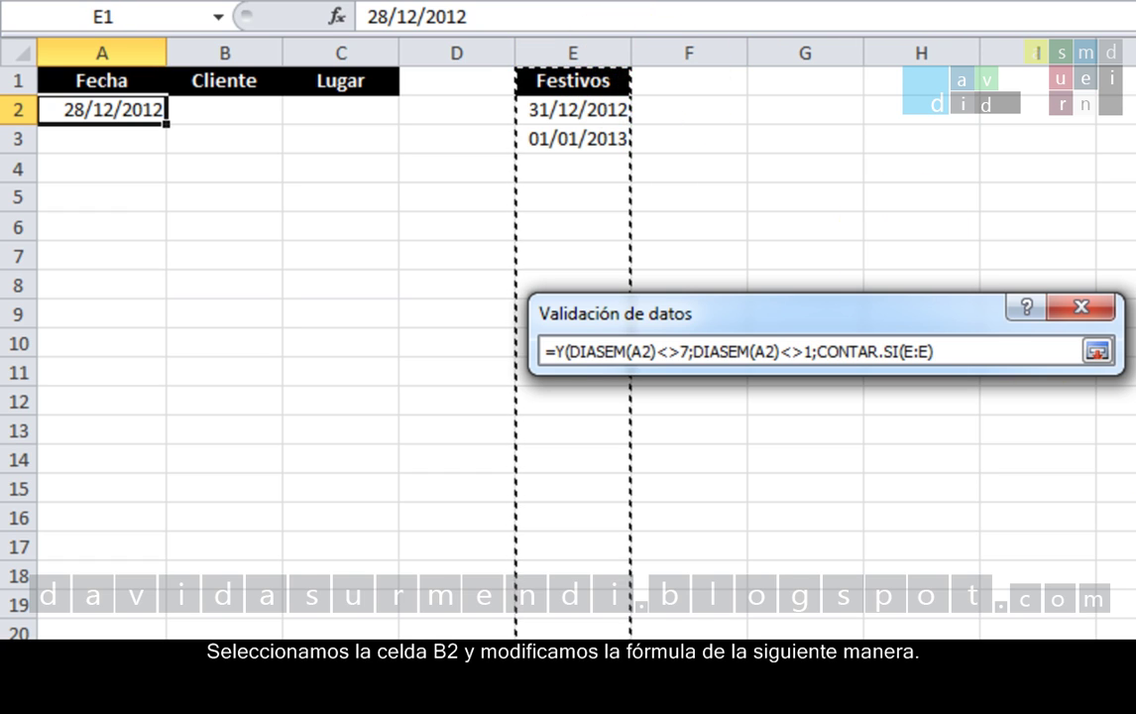
pyautogui.write(';')
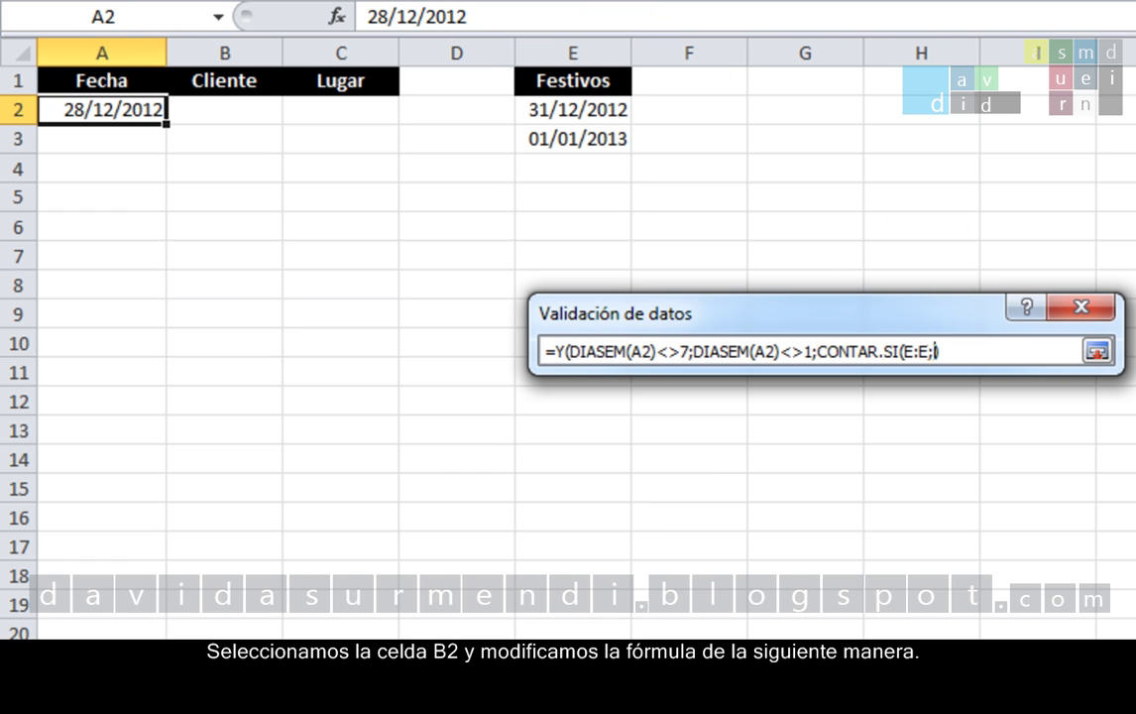
pyautogui.click(117, 108)
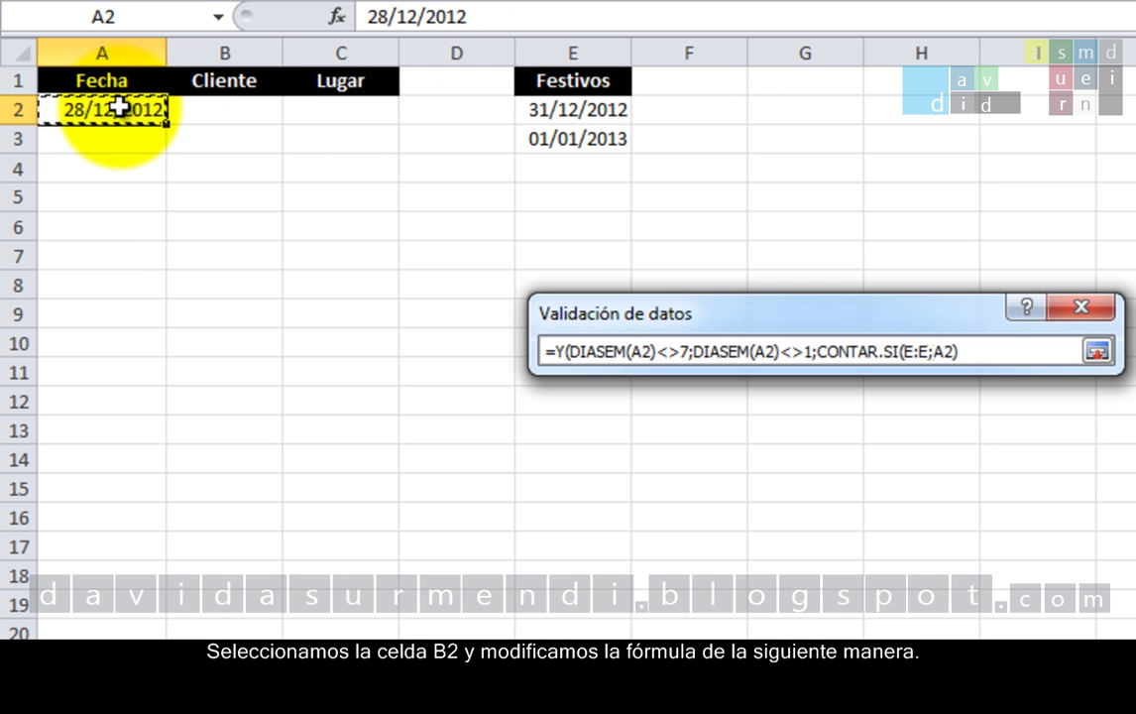
pyautogui.write('=')
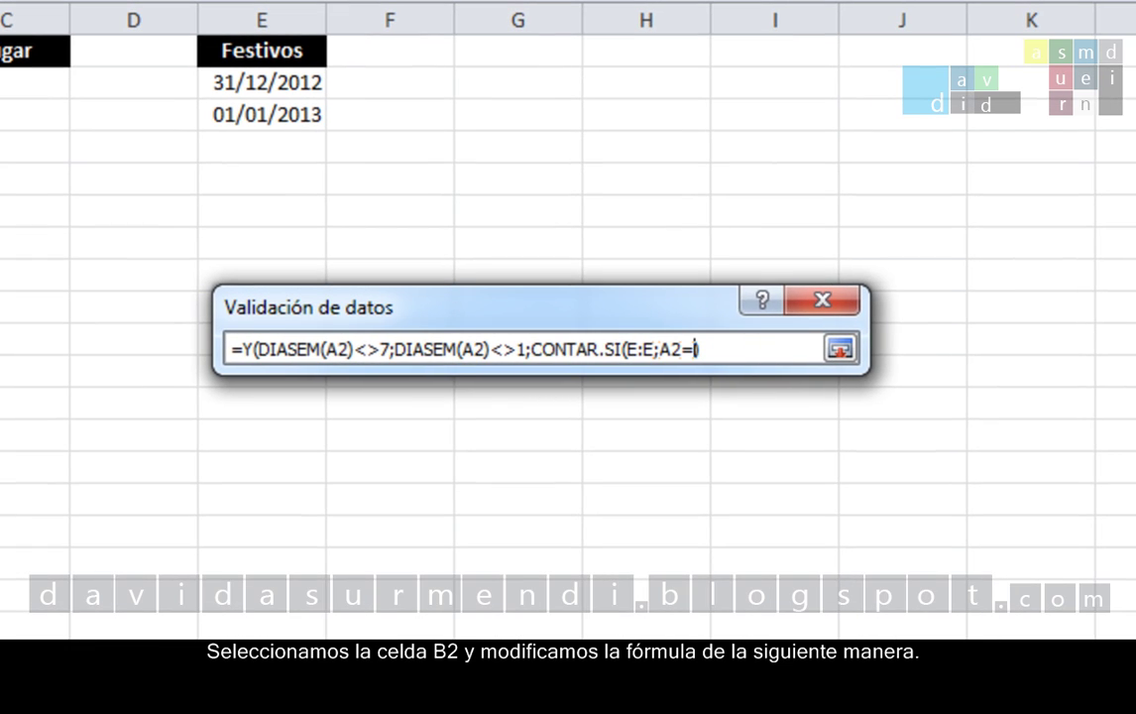
pyautogui.press('BackSpace')
pyautogui.write(')=0)')
pyautogui.click(731, 346)
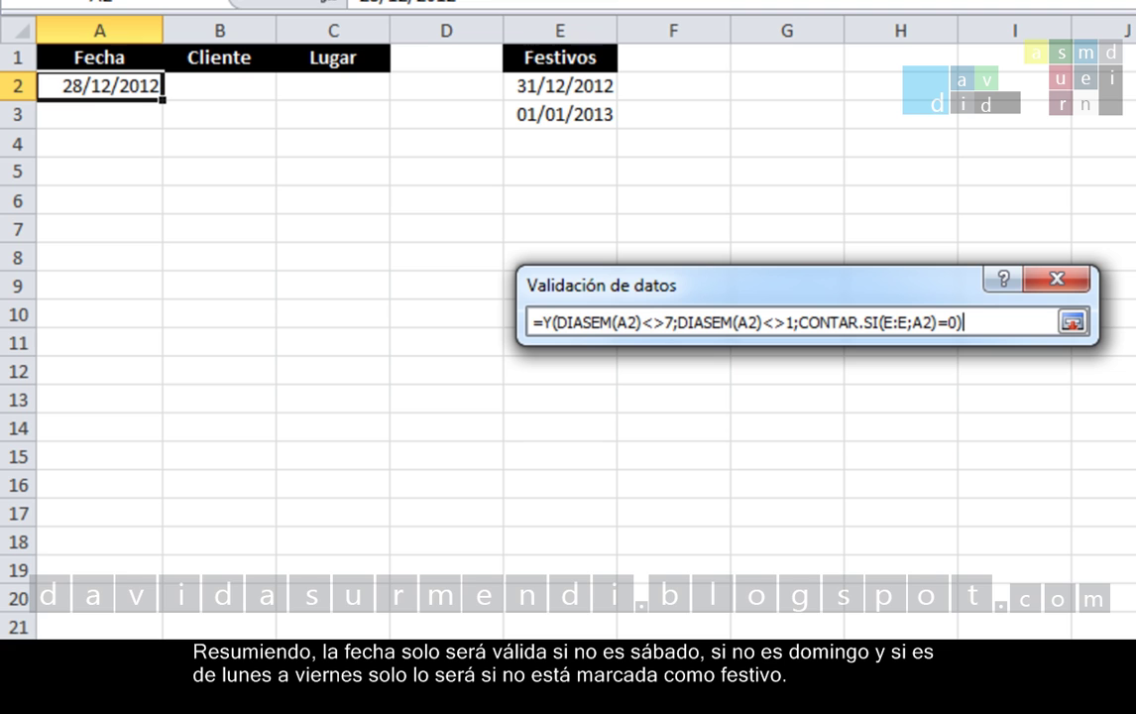
pyautogui.click(1070, 321)
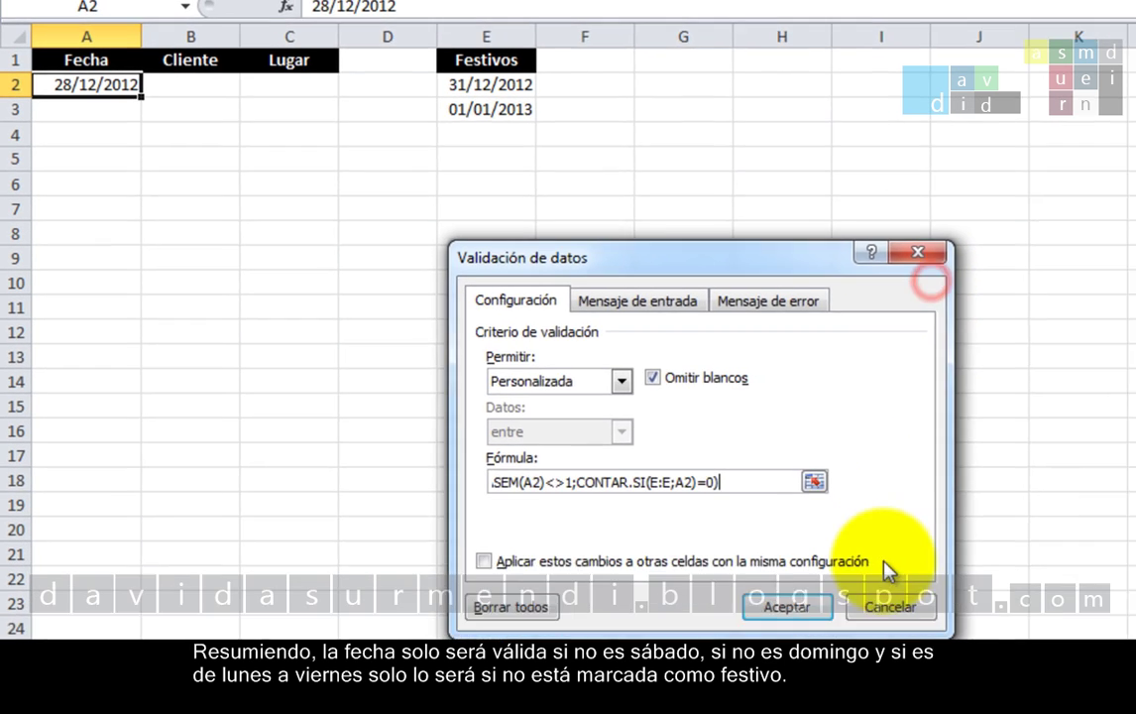
pyautogui.click(765, 592)
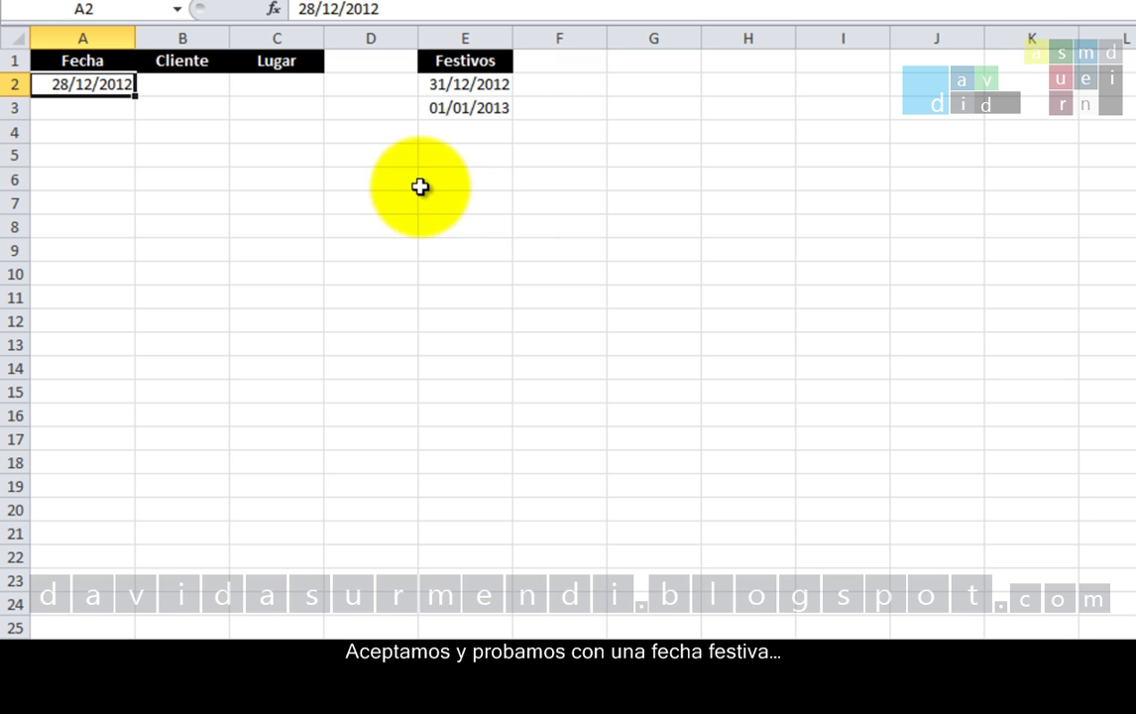
# Step: Test the modified validation by entering the listed holiday 31/12/2012 in cell A2
pyautogui.write('31/12')
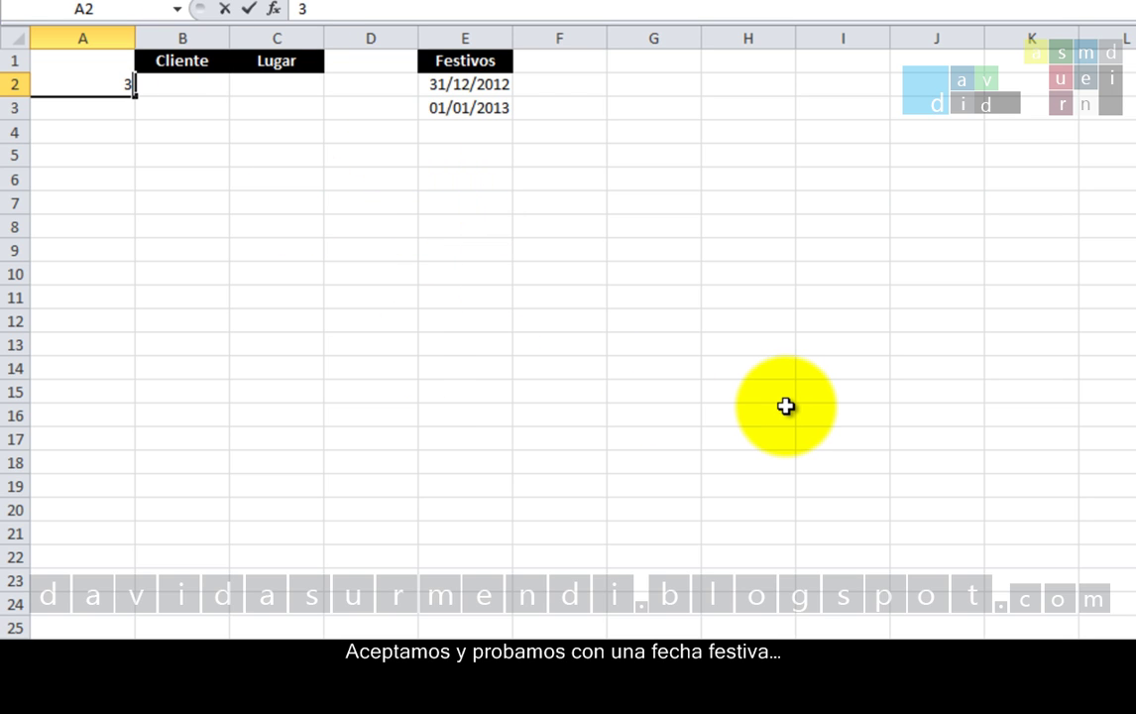
pyautogui.write('/2')
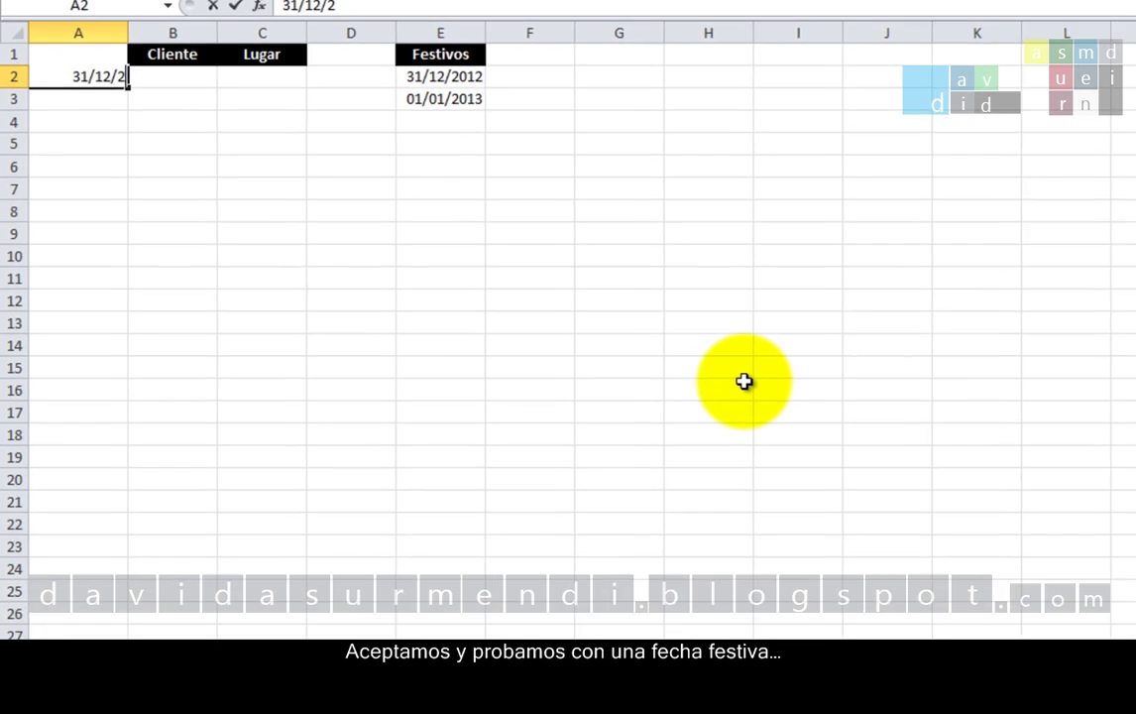
pyautogui.write('012')
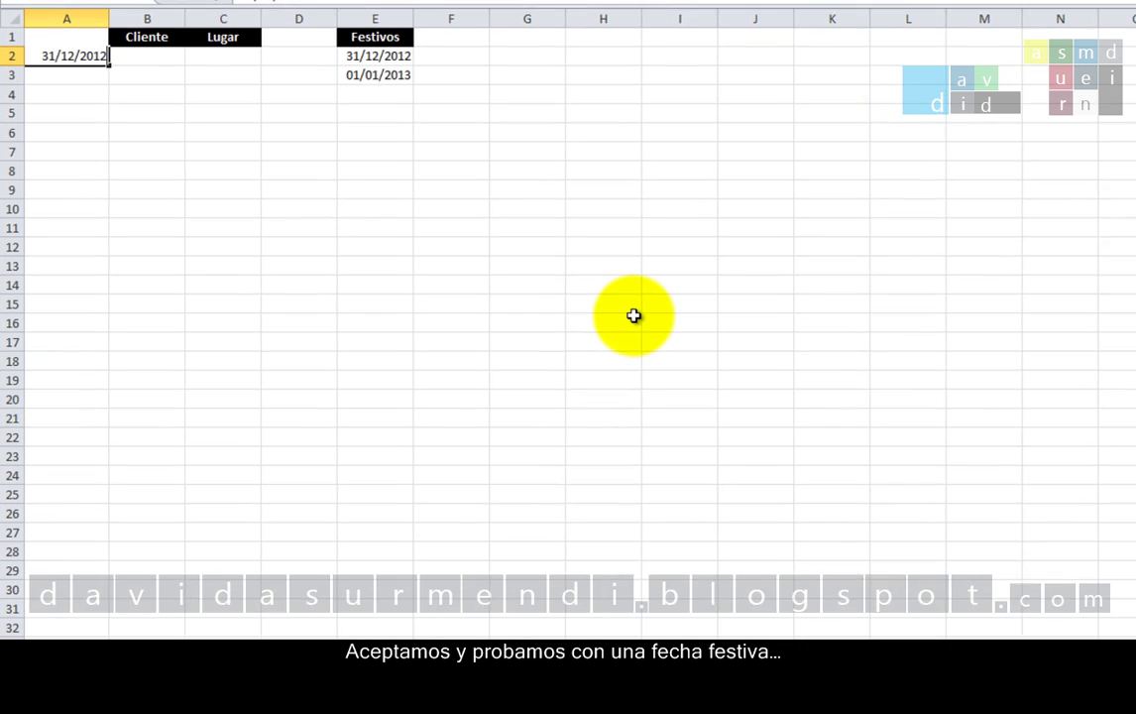
pyautogui.press('Return')
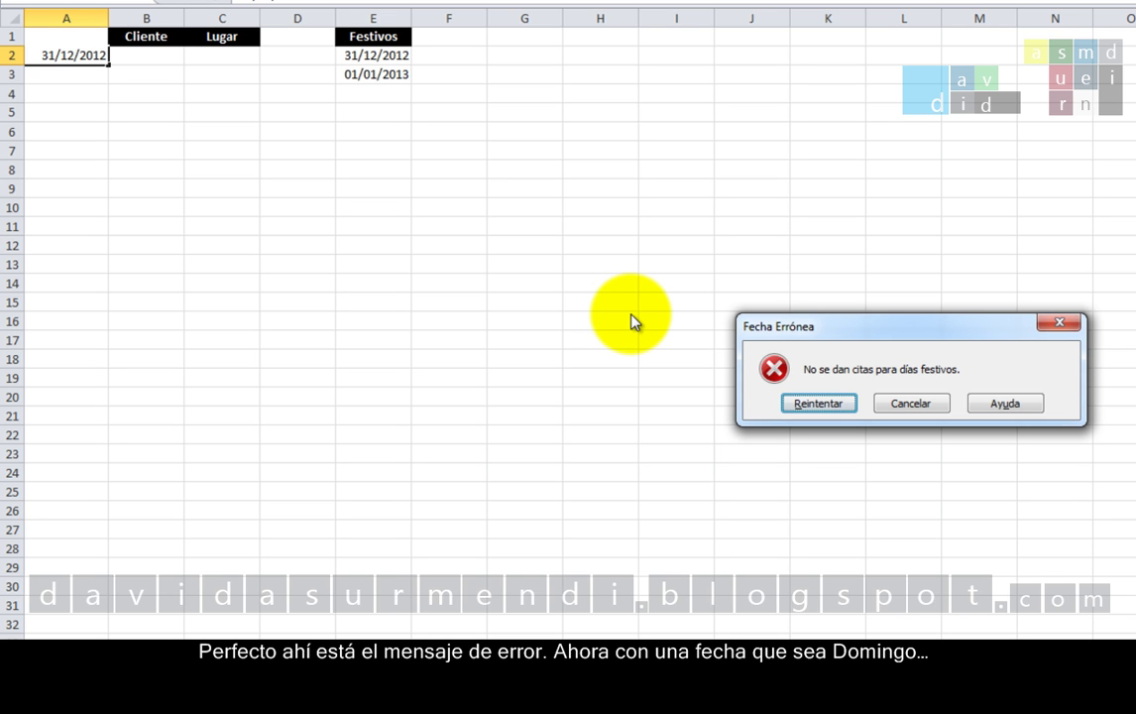
# Step: Retry the entry in cell A2 with the Sunday date 30/12/2012 to test the weekend condition
pyautogui.press('Return')
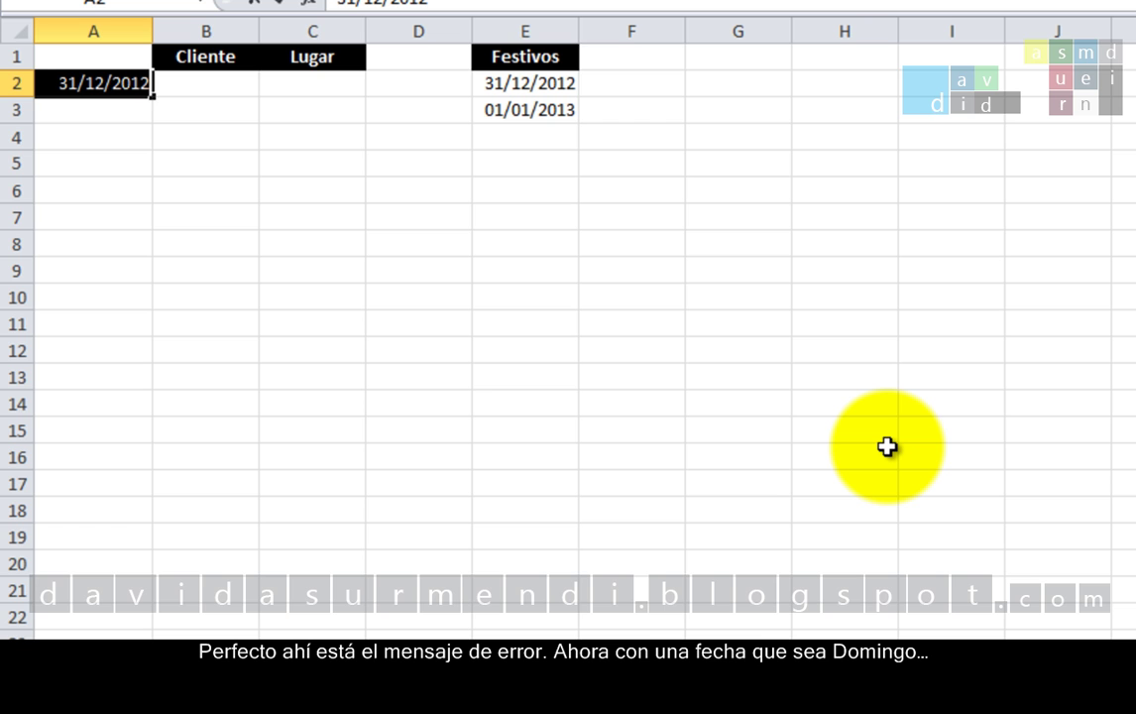
pyautogui.write('30/12')
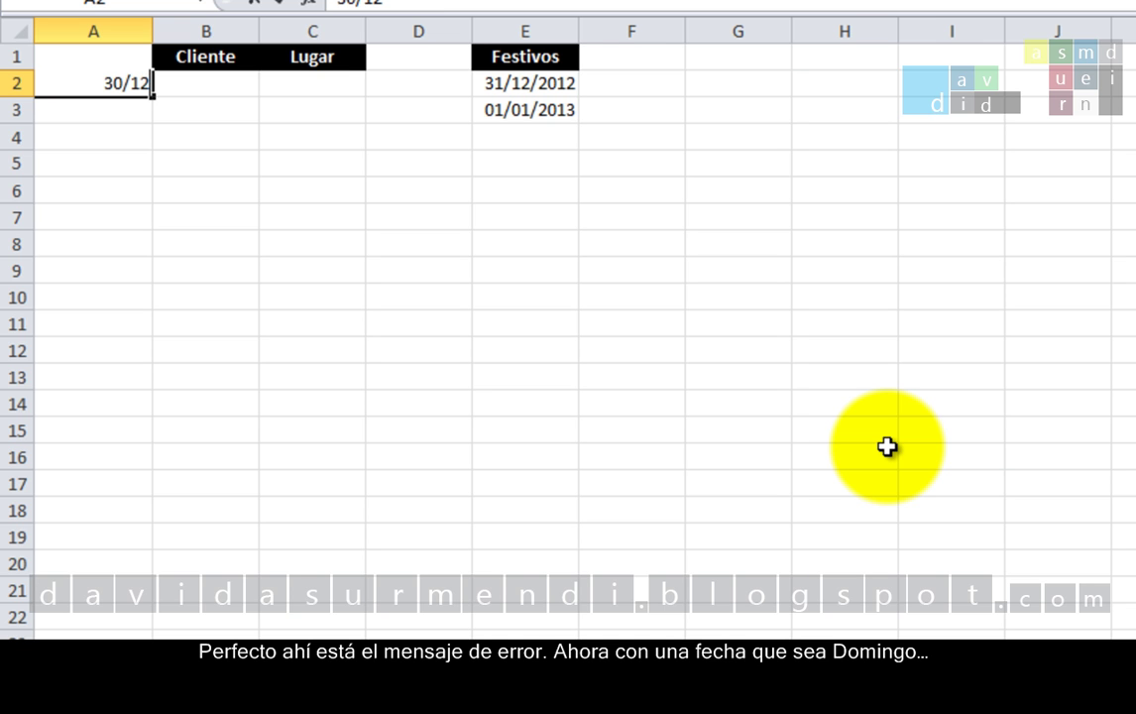
pyautogui.write('/2012')
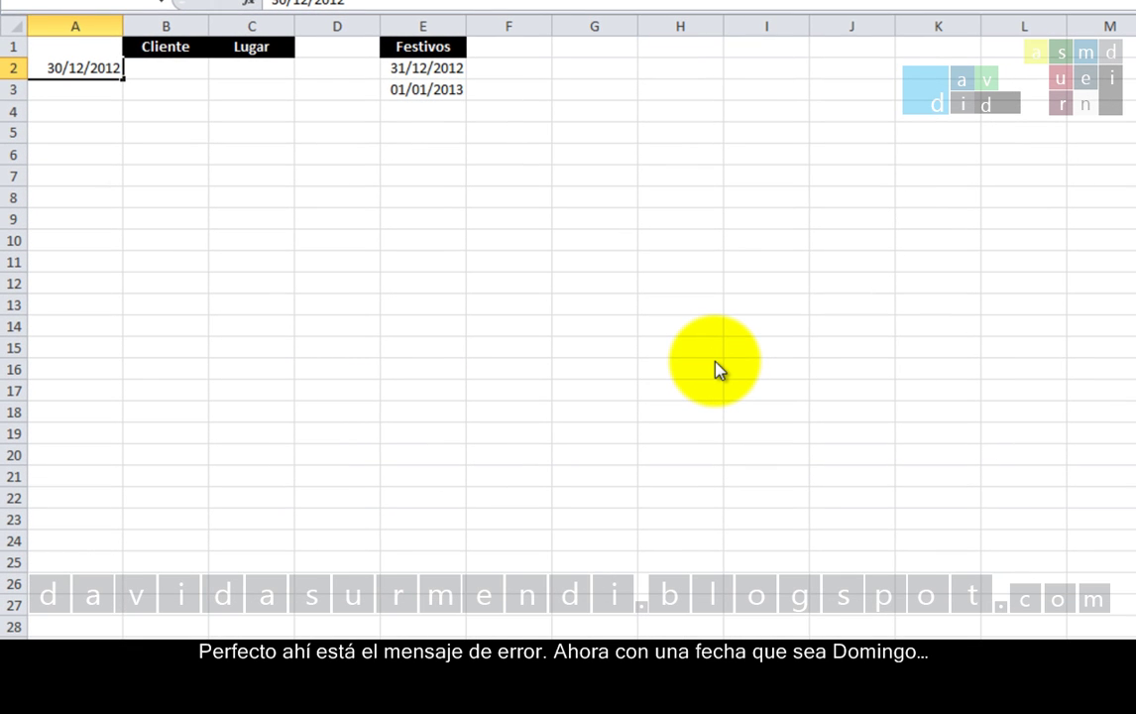
pyautogui.press('Return')
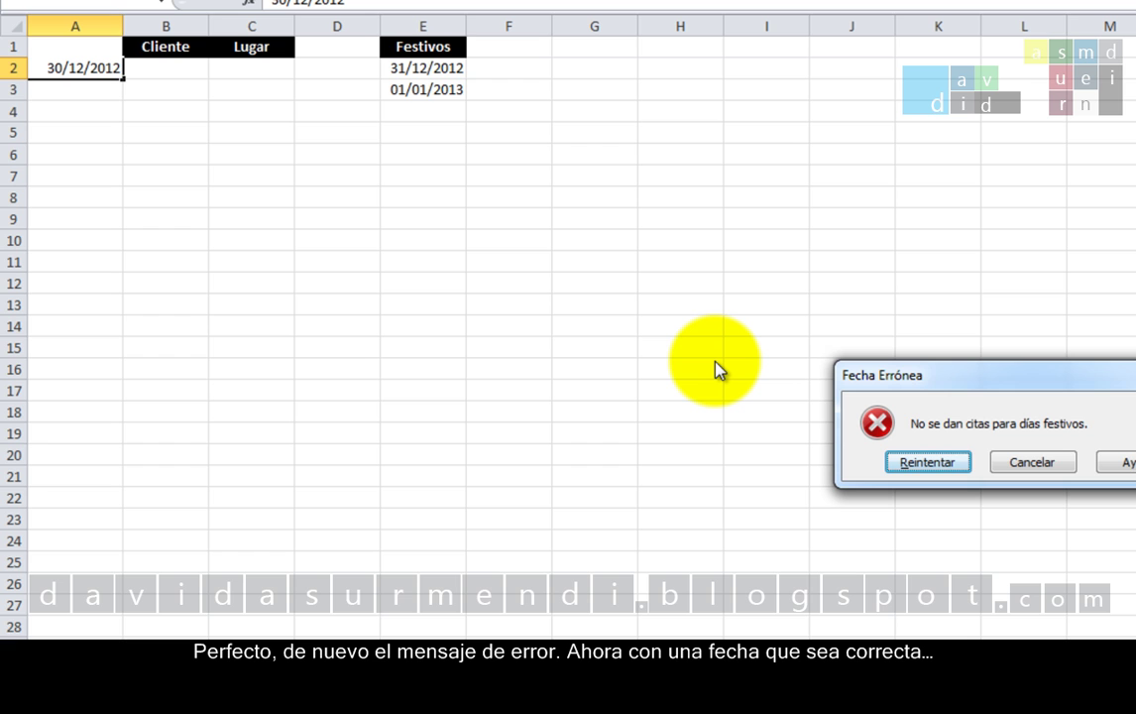
# Step: Retry the entry in cell A2 with the valid working date 02/01/2013
pyautogui.press('Return')
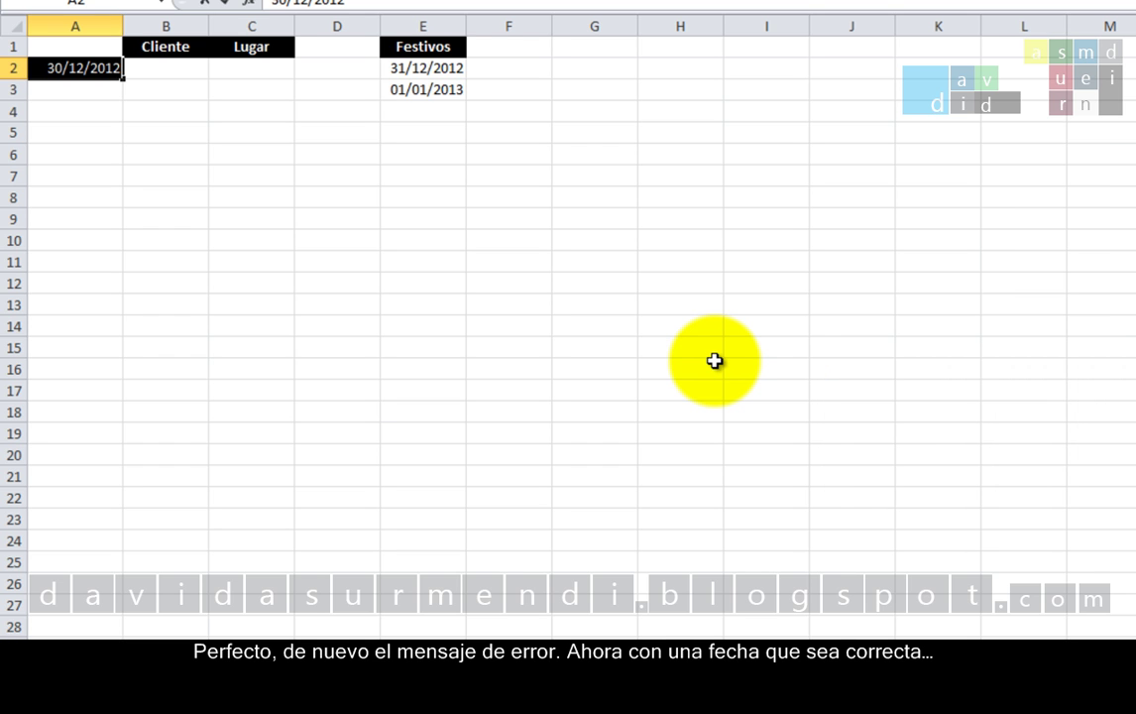
pyautogui.write('02')
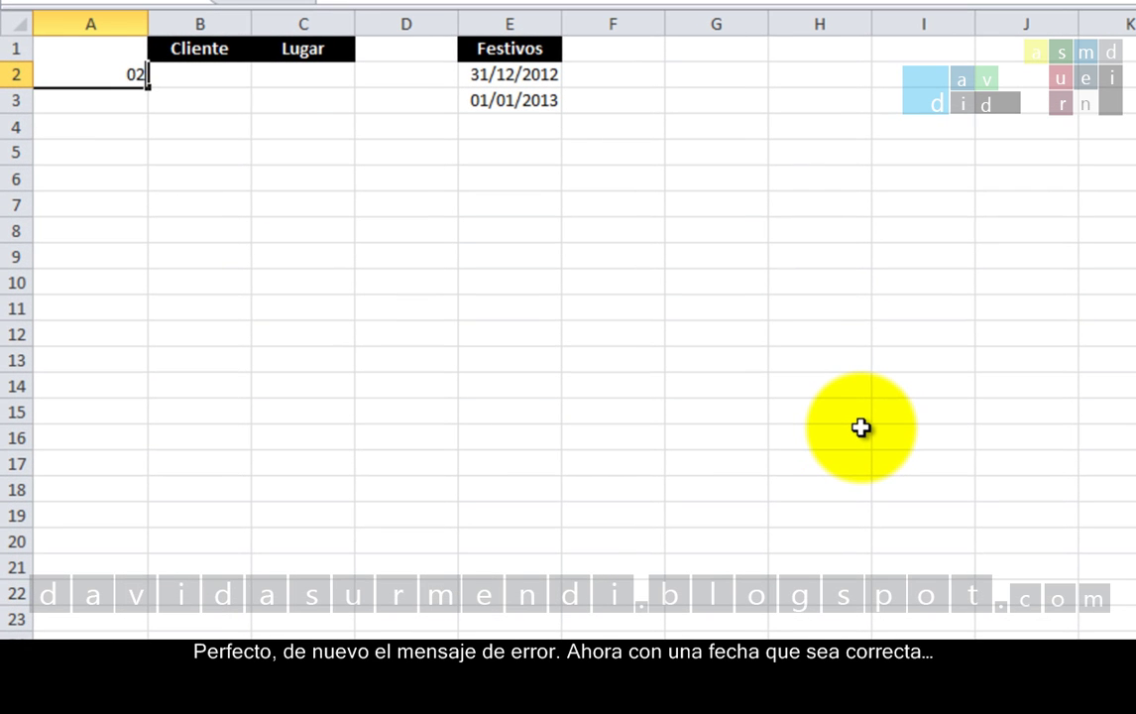
pyautogui.write('/01/2012')
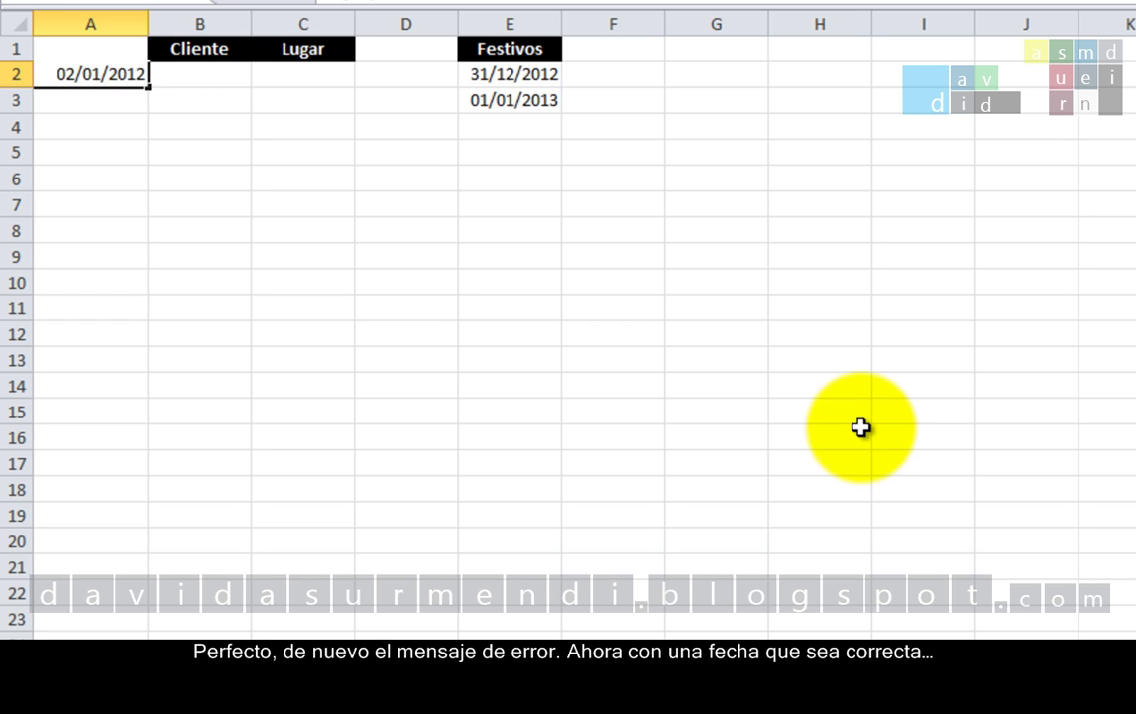
pyautogui.press('BackSpace')
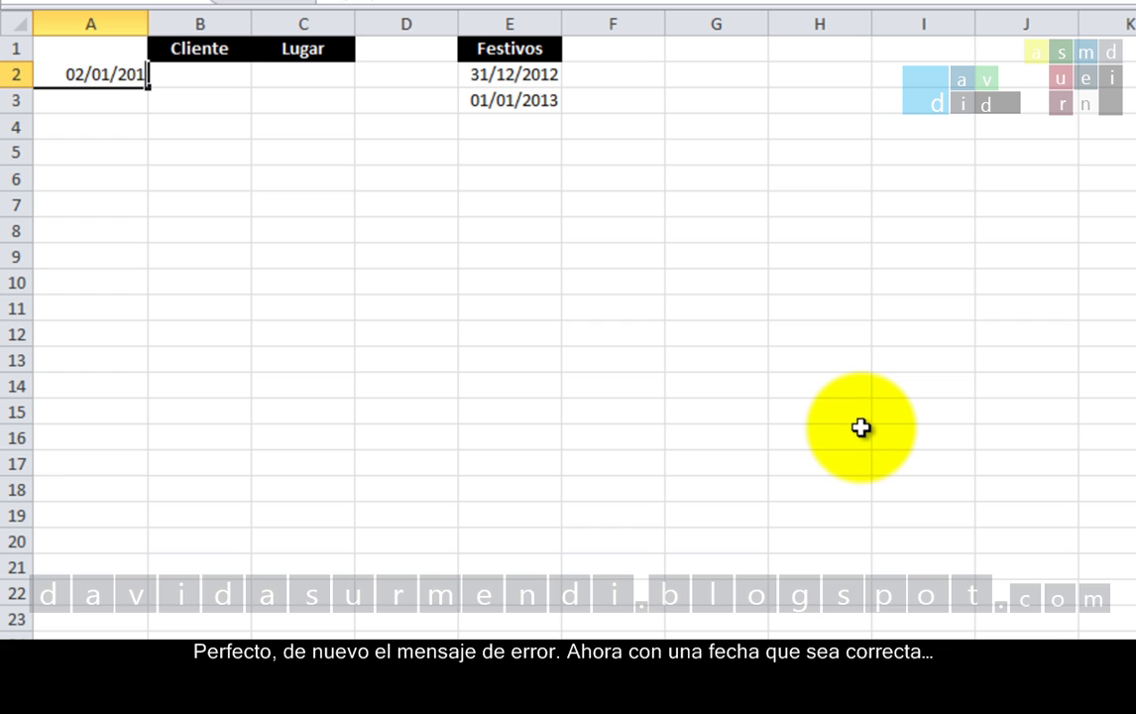
pyautogui.write('3')
pyautogui.press('Return')
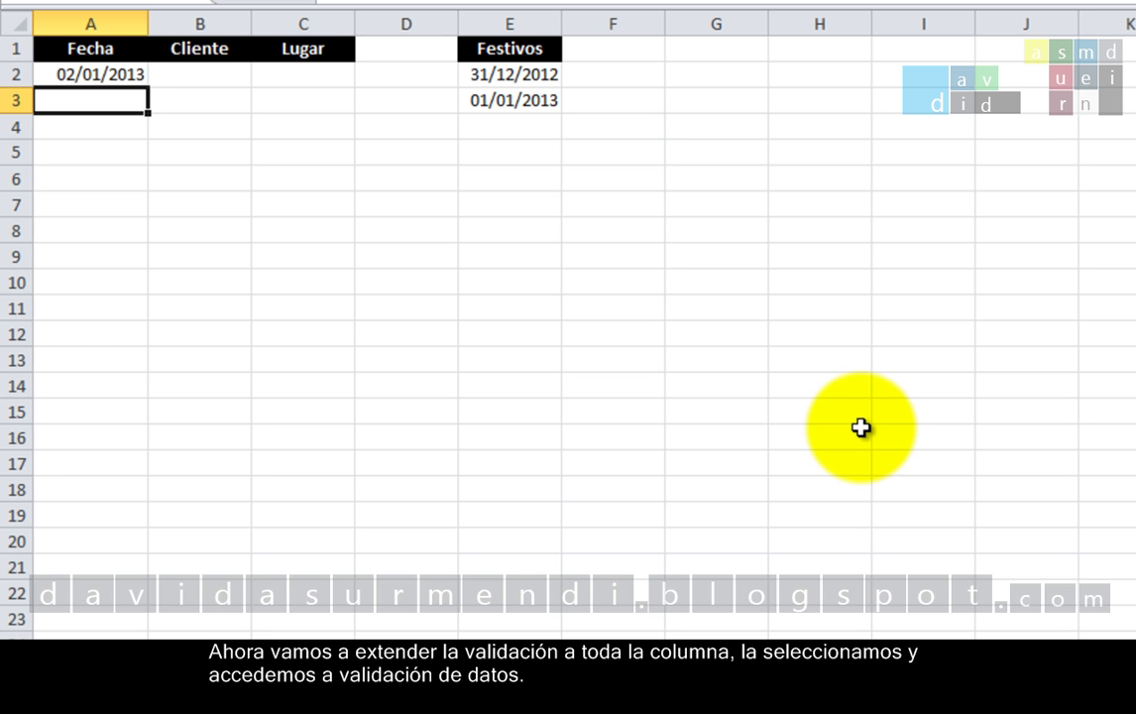
# Step: Extend the custom date validation to the whole Fecha column, review its complete formula and apply it, continuing past the formula evaluation warning
pyautogui.click(102, 23)
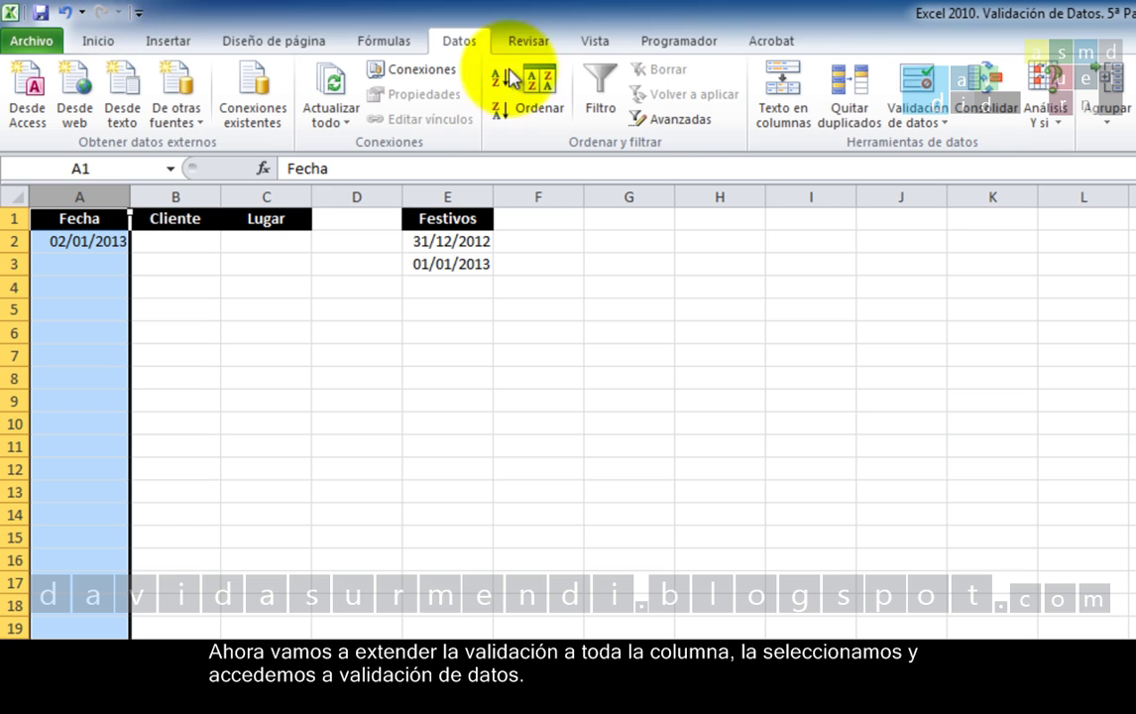
pyautogui.click(917, 94)
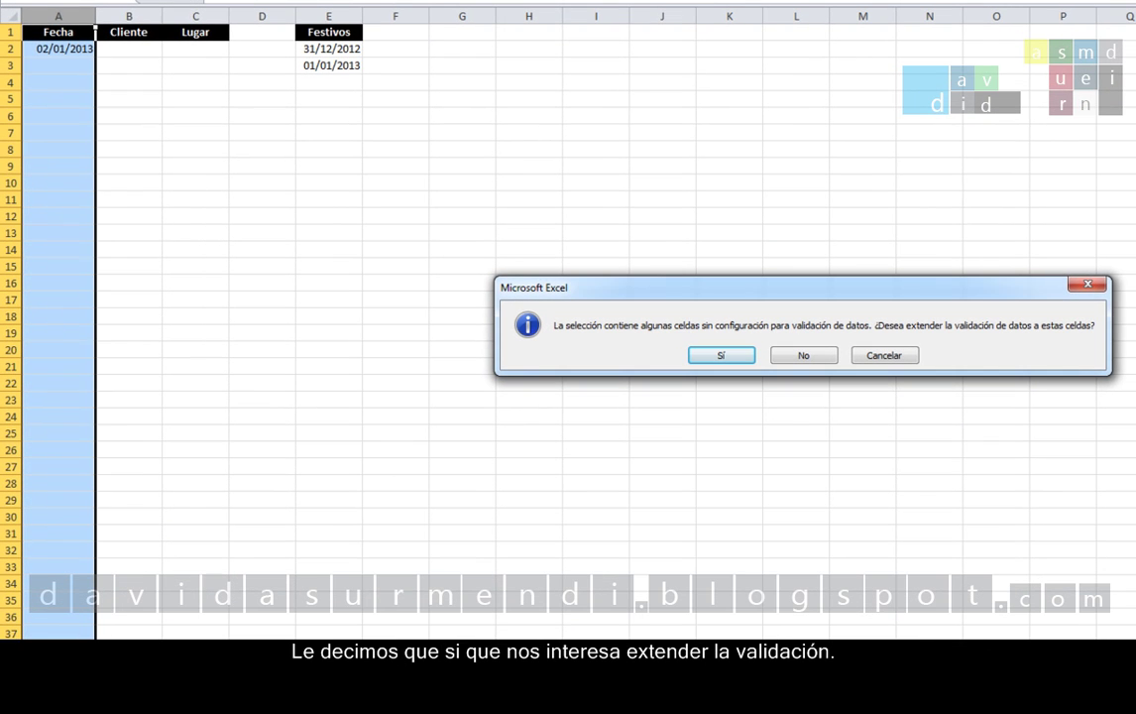
pyautogui.click(729, 356)
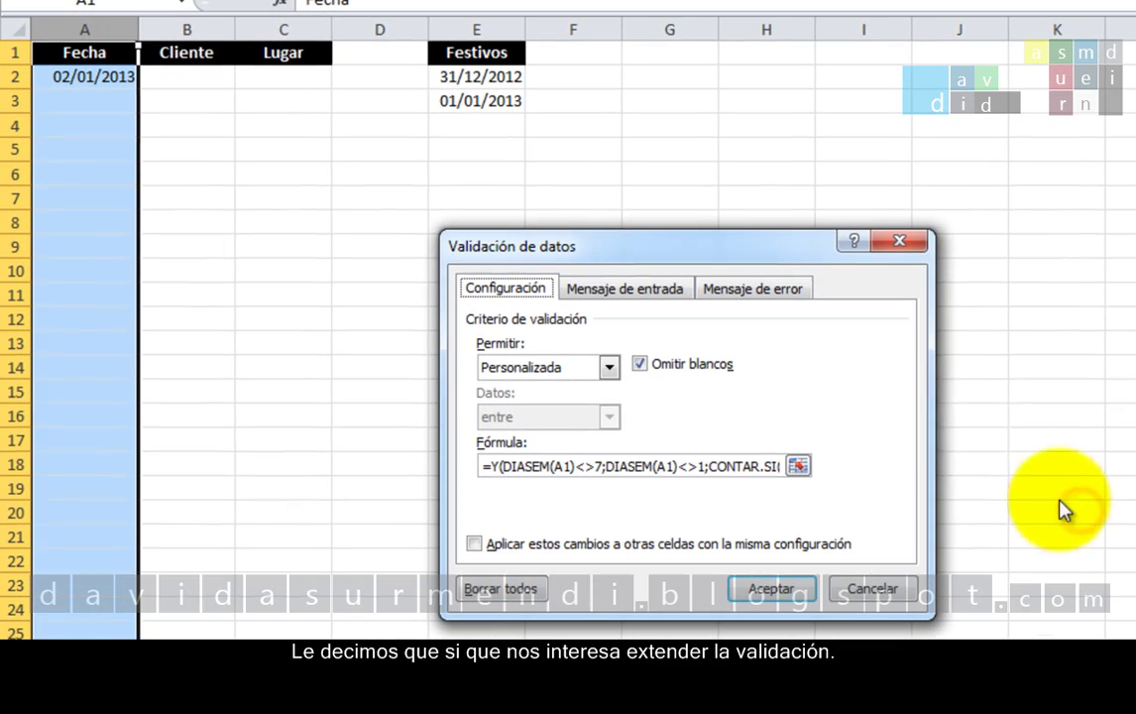
pyautogui.click(793, 464)
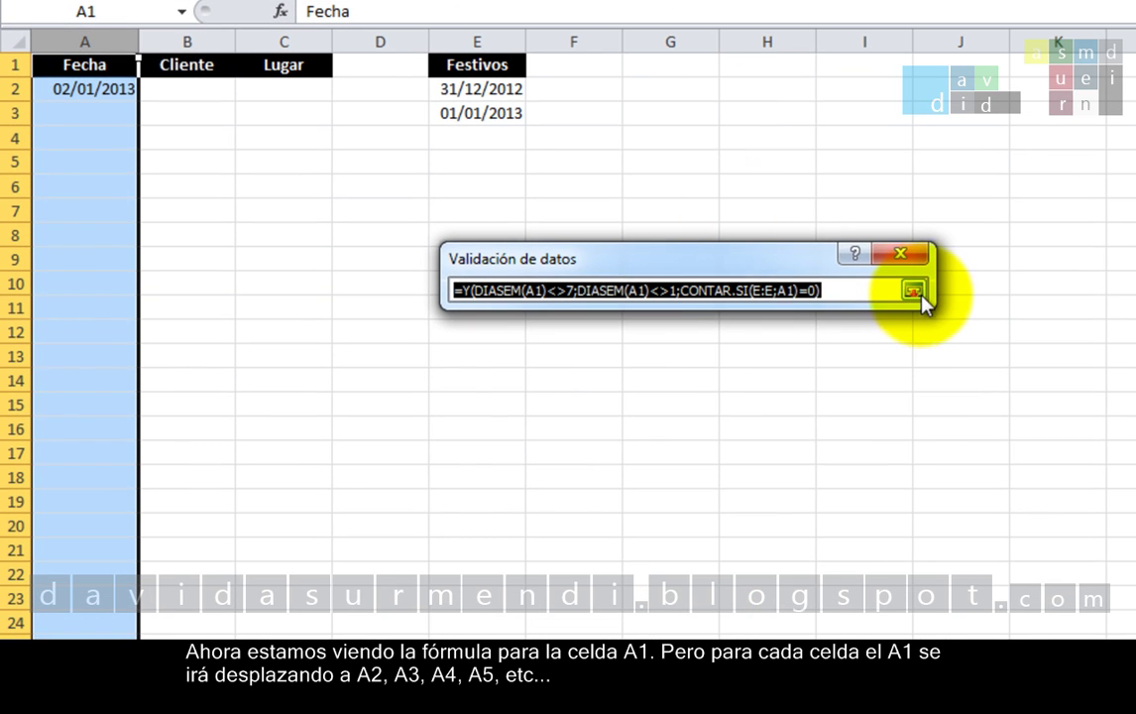
pyautogui.click(1044, 497)
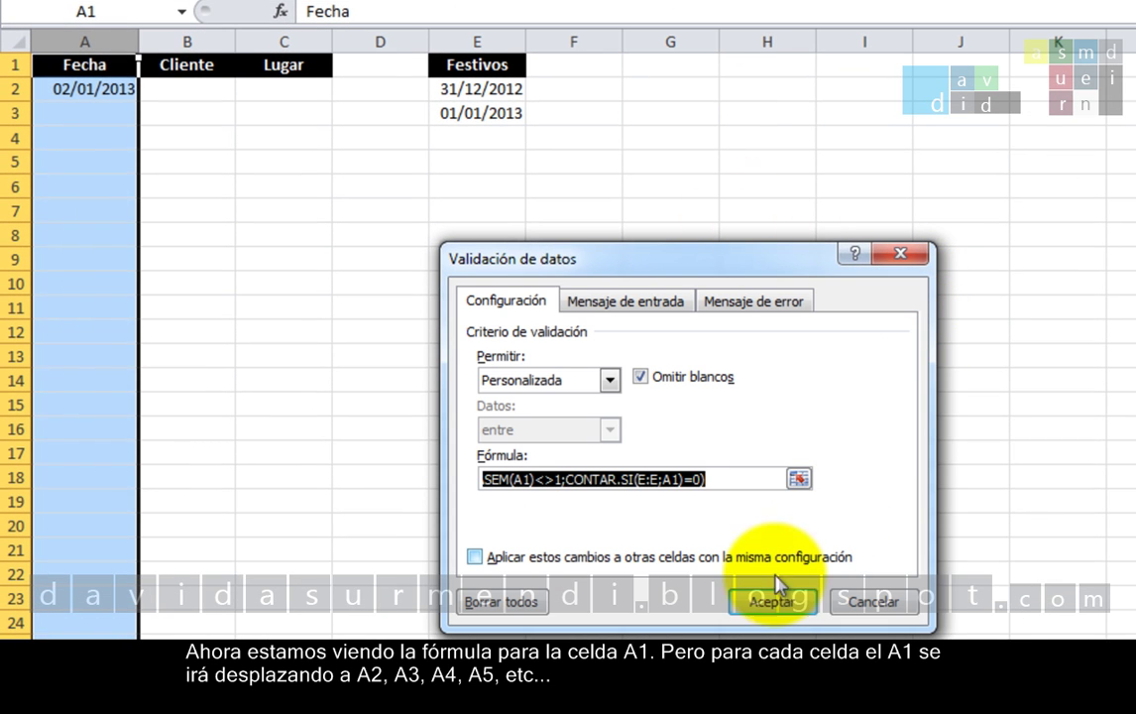
pyautogui.click(762, 604)
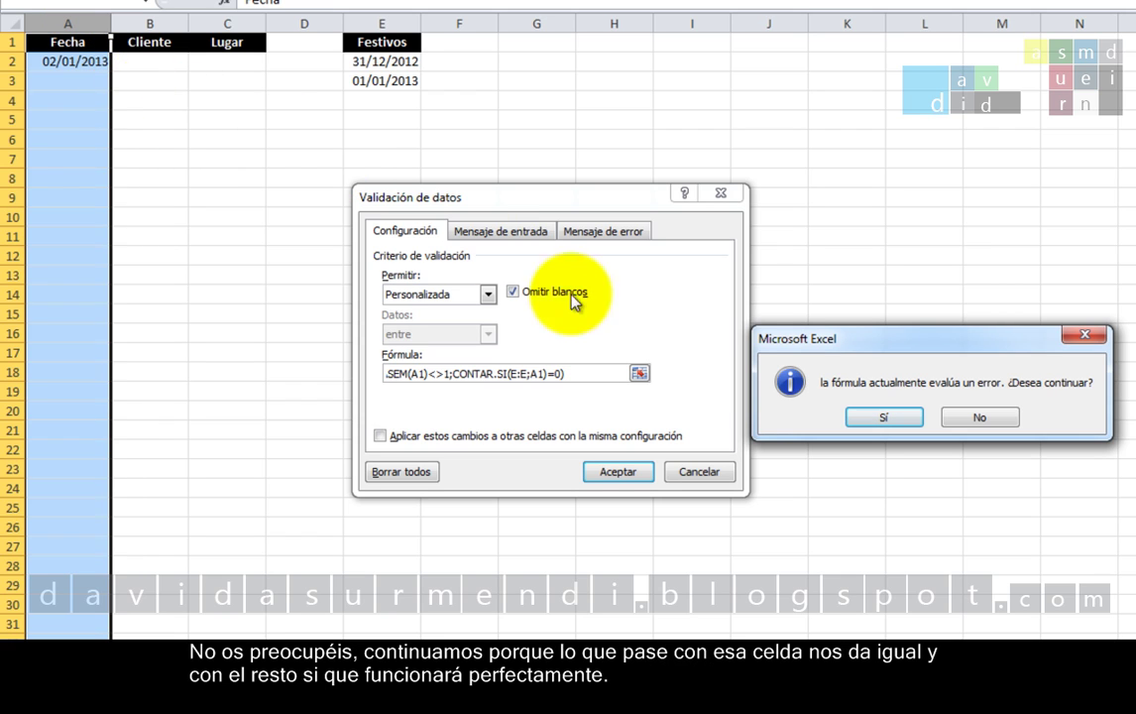
pyautogui.click(915, 424)
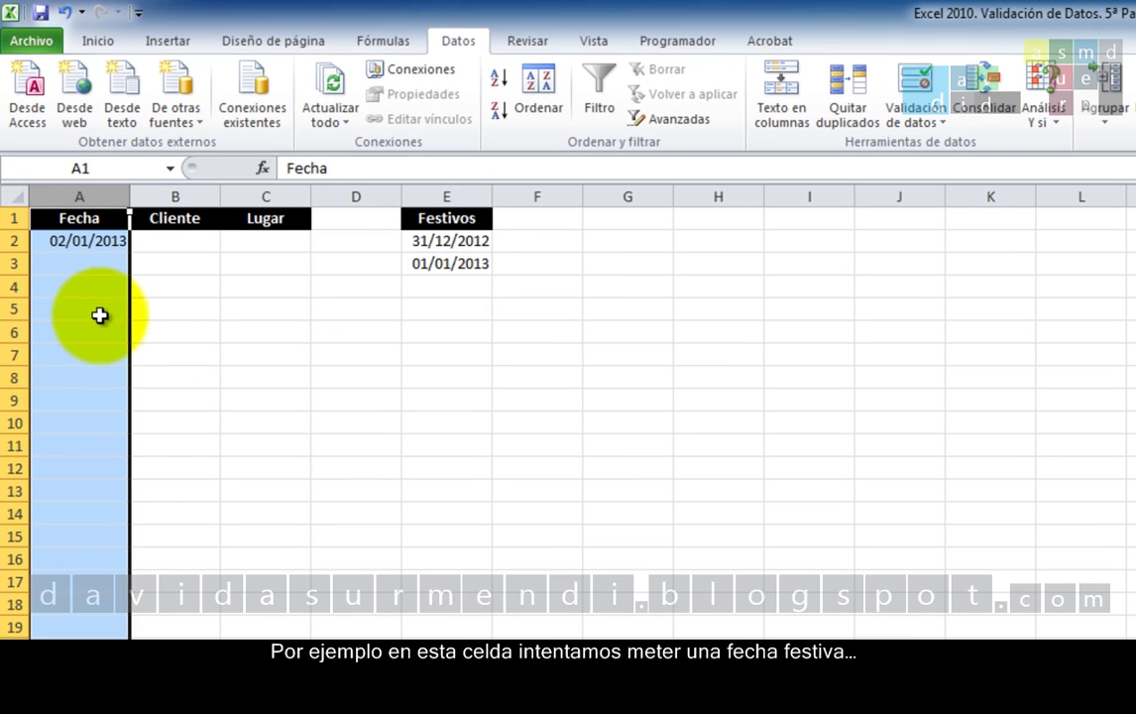
# Step: Test the extended validation by entering the listed holiday 01/01/2013 in cell A4
pyautogui.click(88, 286)
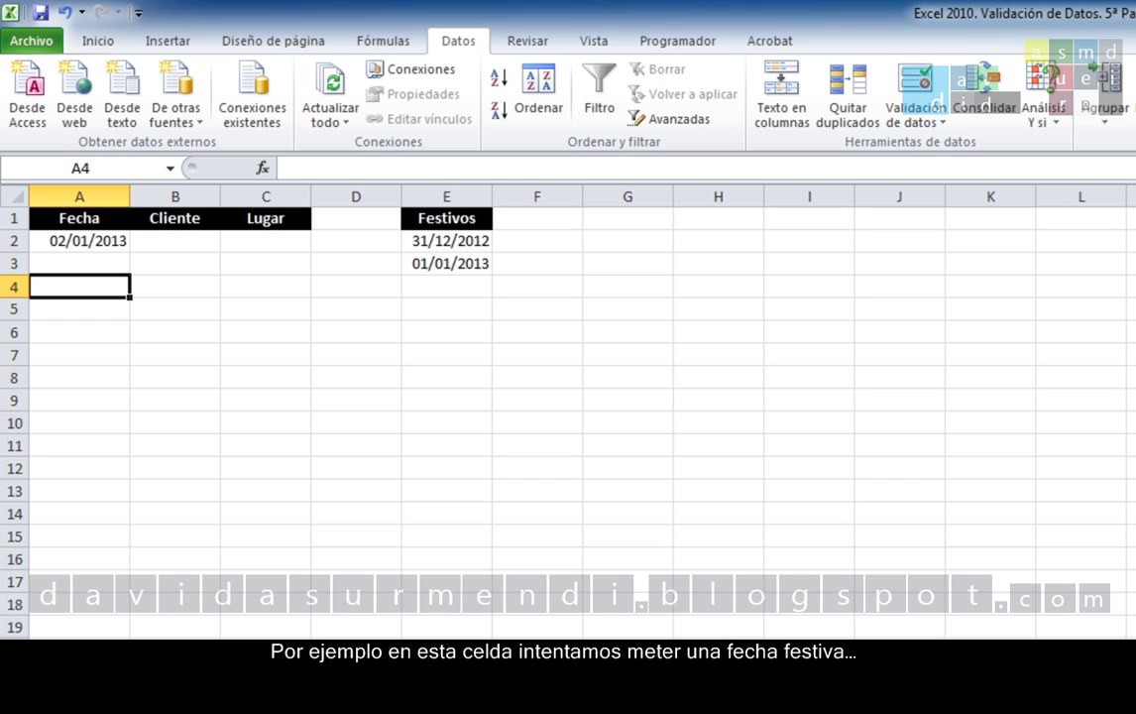
pyautogui.write('01/01/')
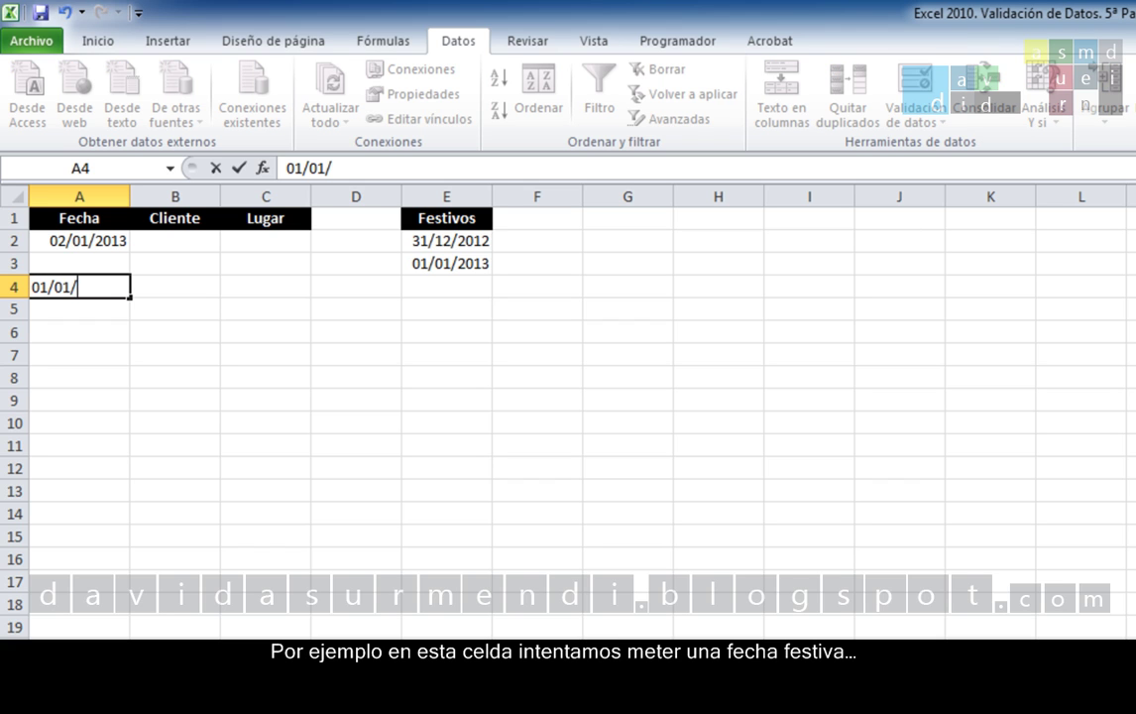
pyautogui.write('201')
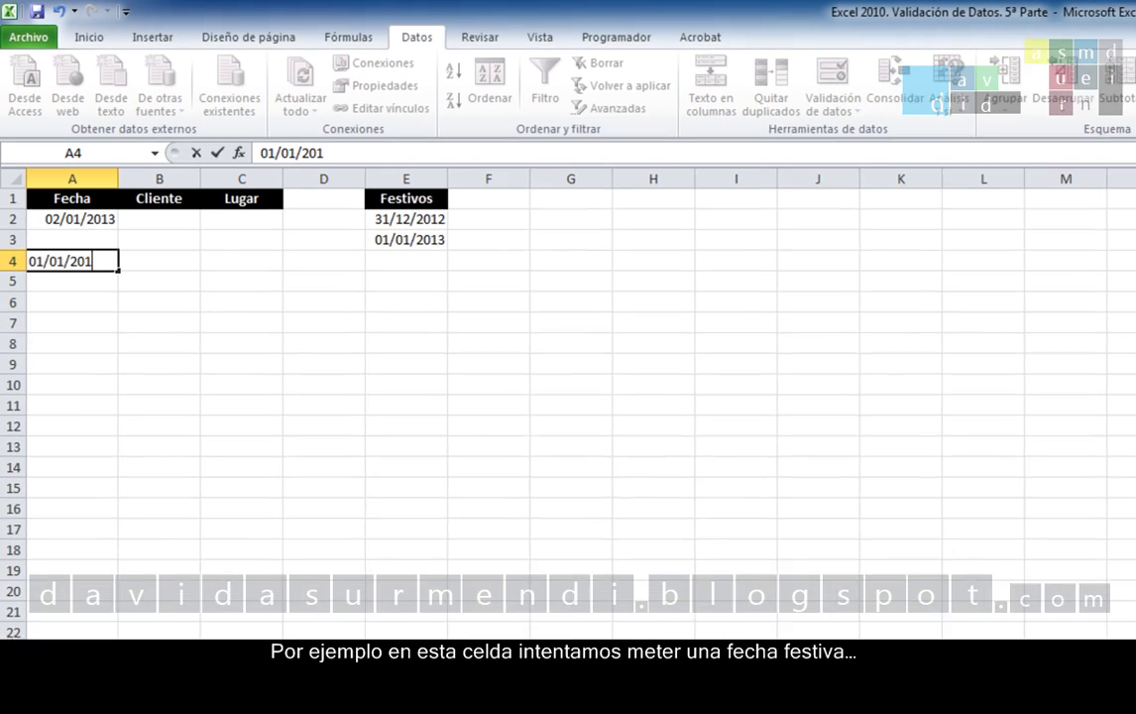
pyautogui.write('3')
pyautogui.press('Return')
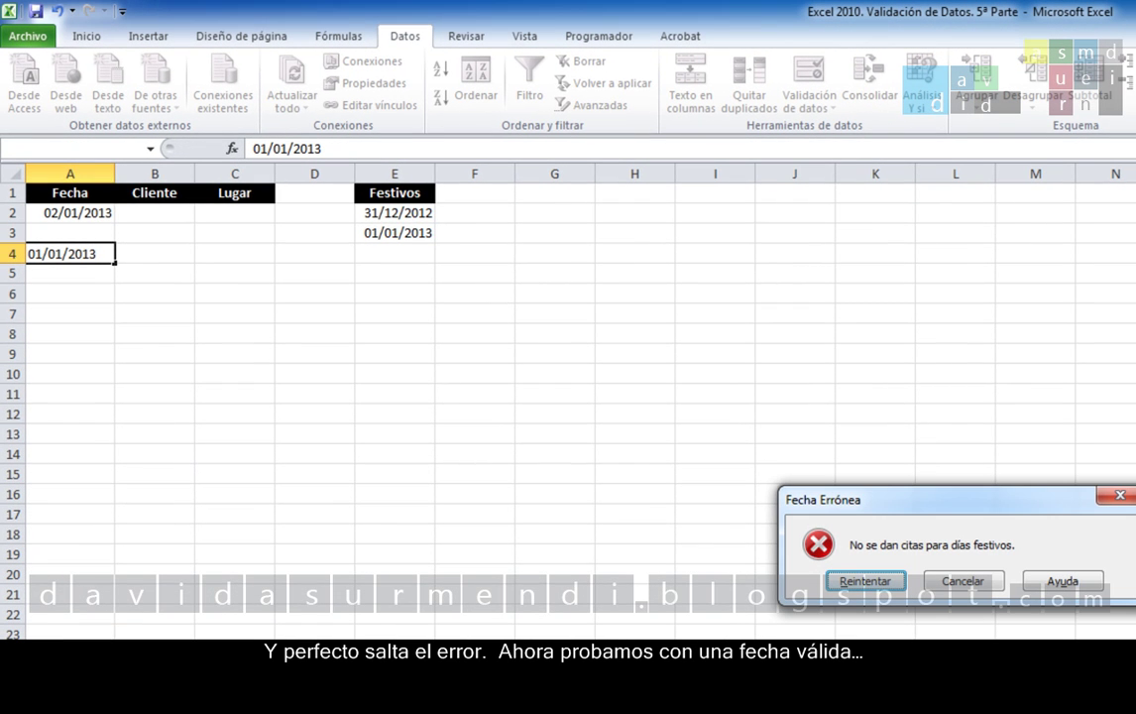
# Step: Retry the entry in cell A4, correcting the day to make the date 02/01/2013
pyautogui.press('Return')
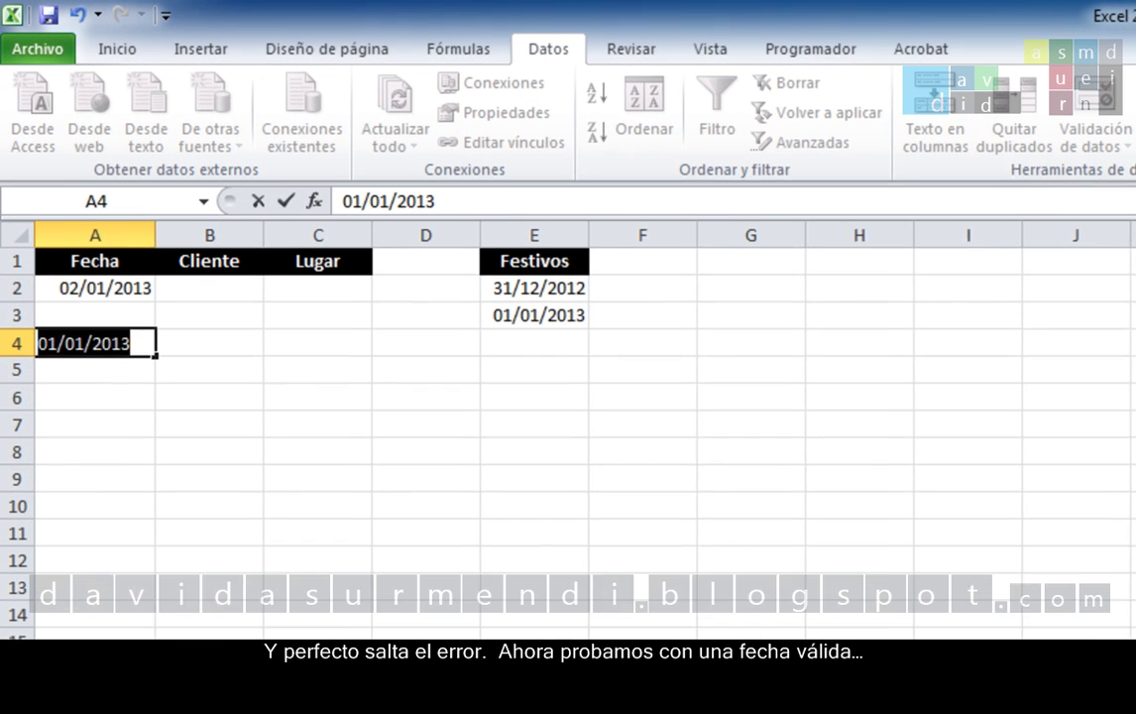
pyautogui.press('Left')
pyautogui.press('Left')
pyautogui.press('Left')
pyautogui.press('Left')
pyautogui.press('Left')
pyautogui.press('Left')
pyautogui.press('Left')
pyautogui.press('Left')
pyautogui.press('BackSpace')
pyautogui.write('2')
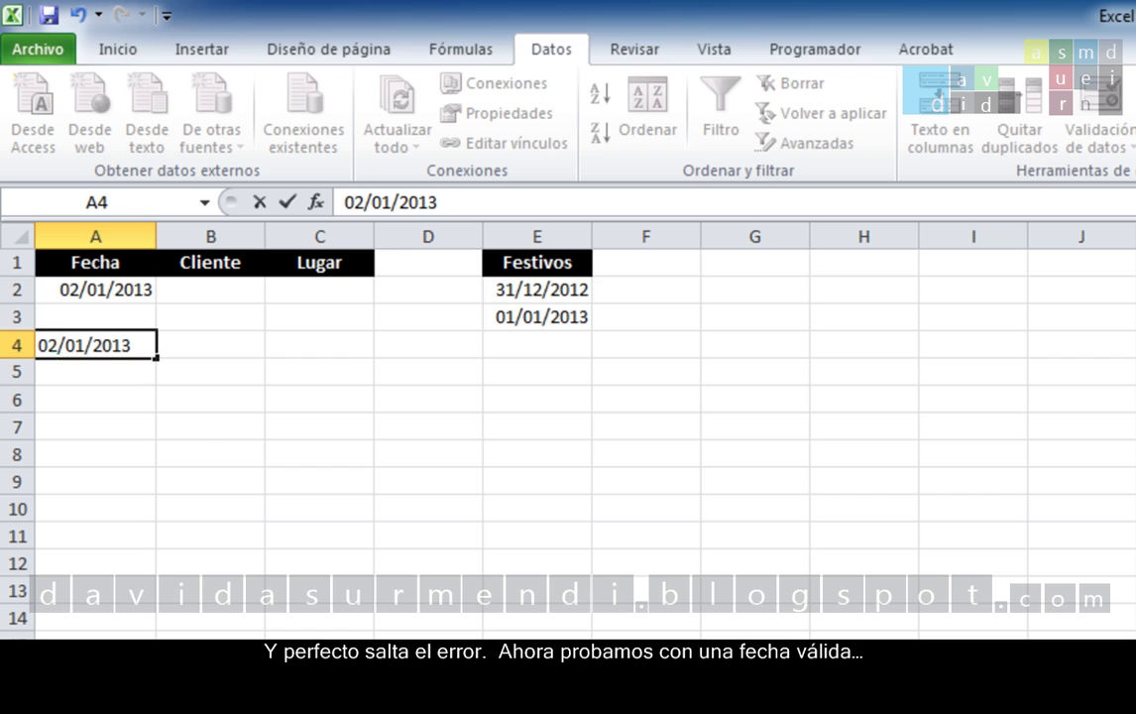
pyautogui.press('Return')
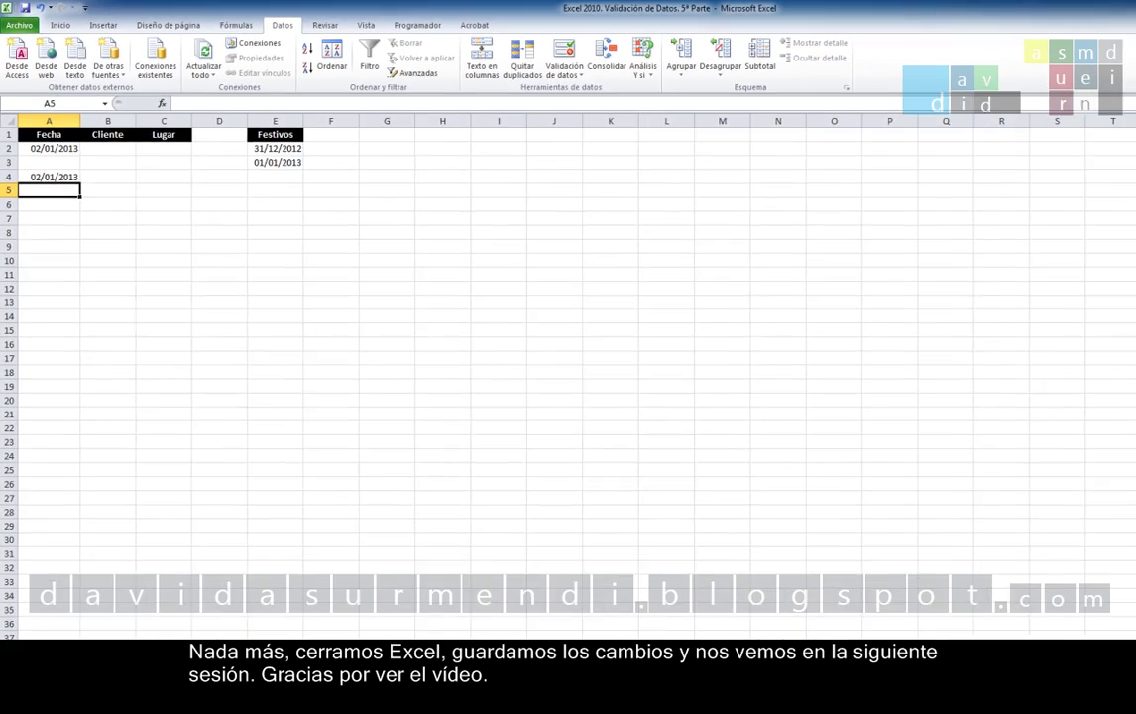
# Step: Close Excel and save the changes to the workbook
pyautogui.hotkey('alt', 'F4')
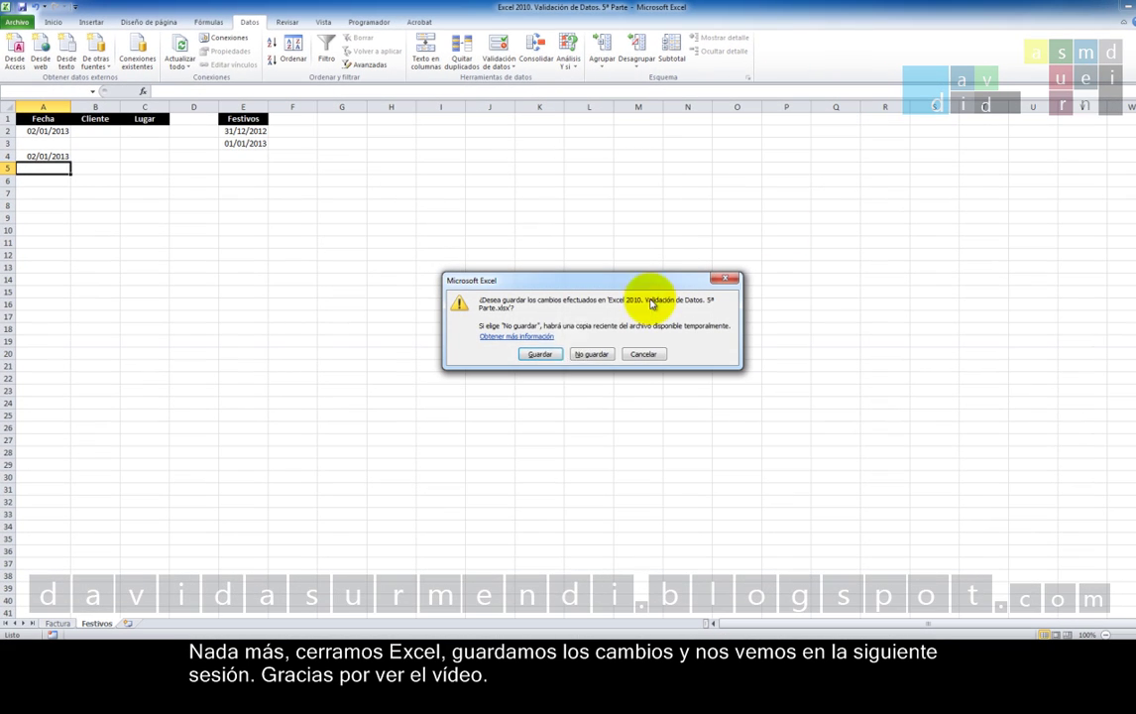
pyautogui.click(559, 355)
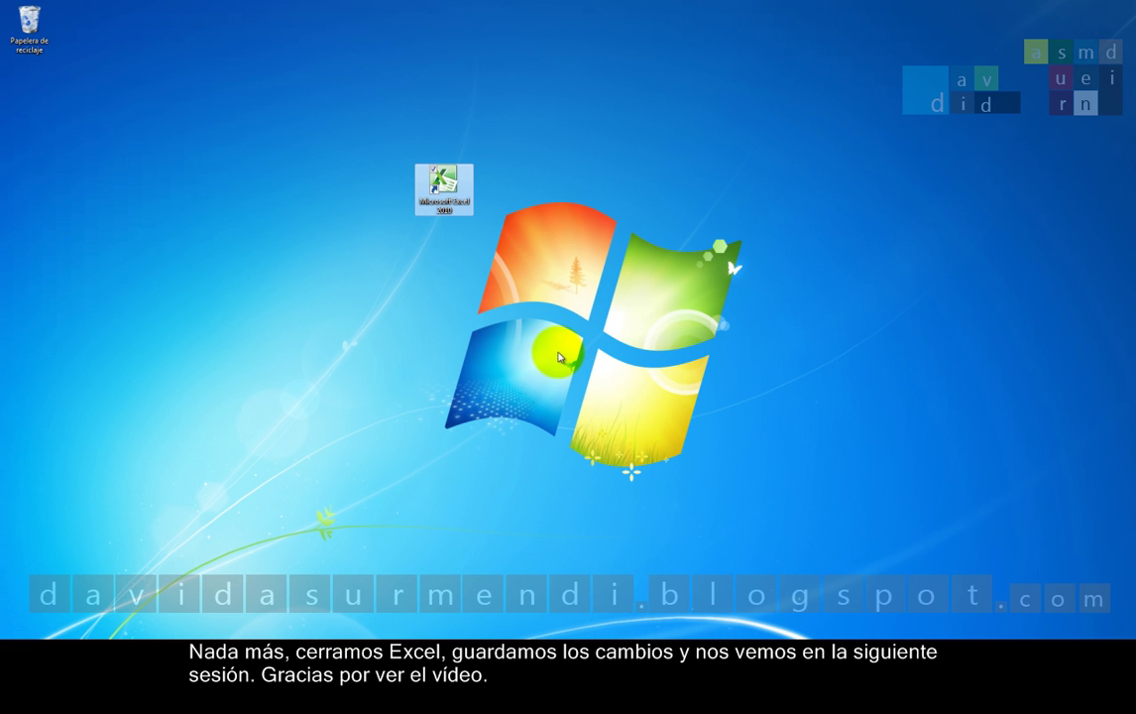